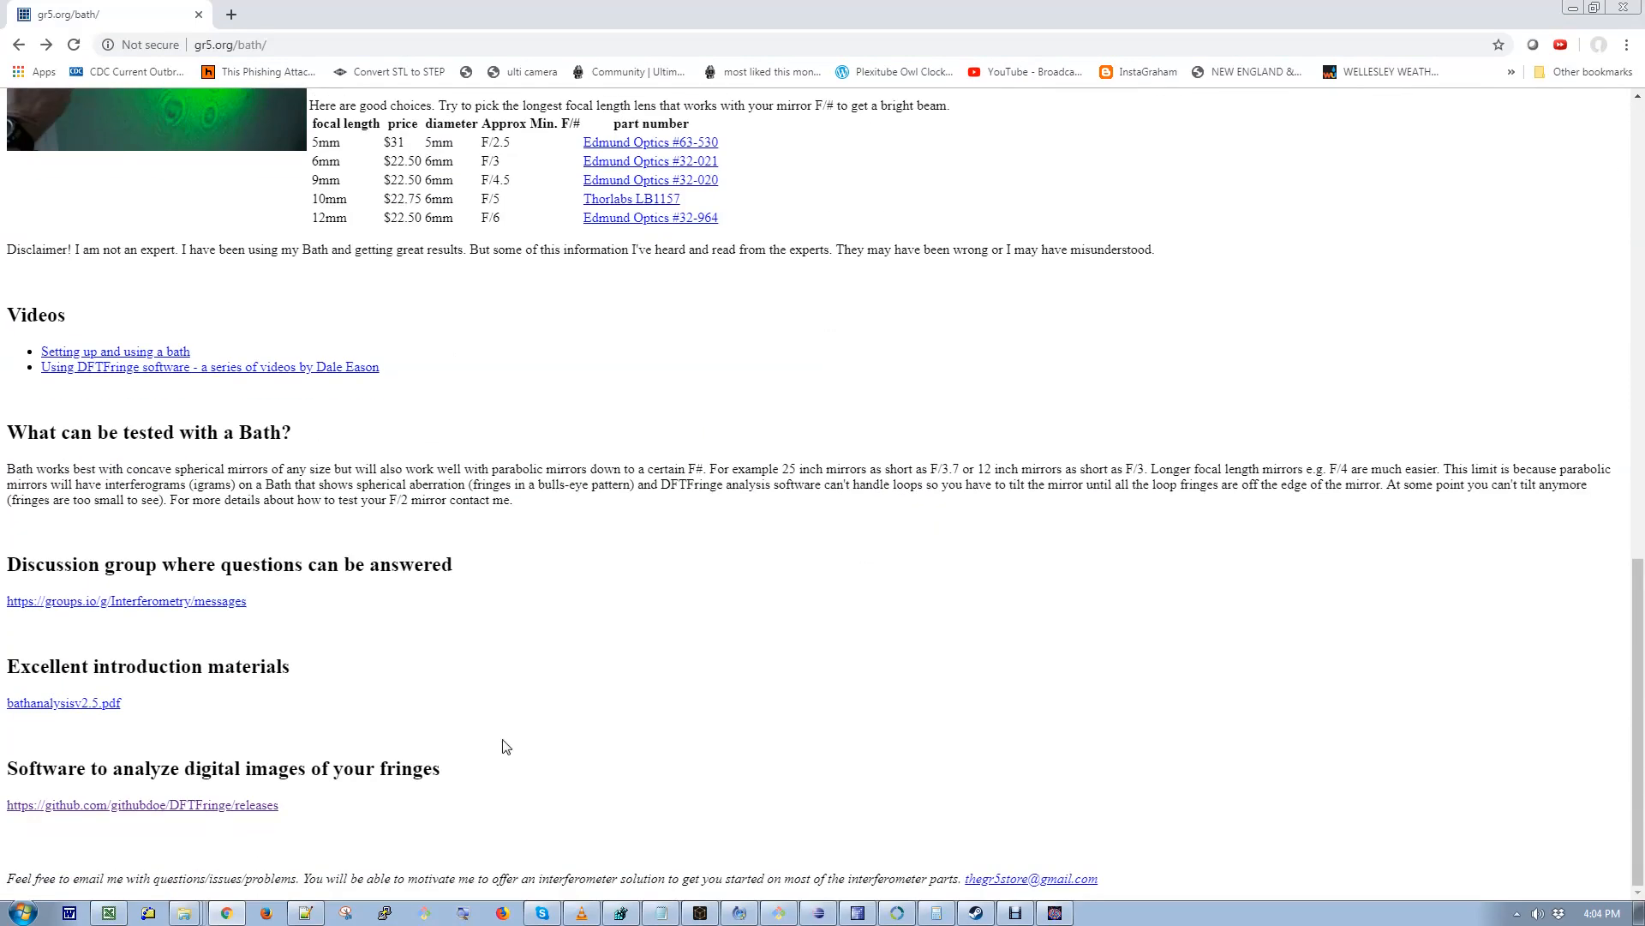
- Open the DFTFringe GitHub releases page and download the Win32DFTFringe40installer.exe asset from Version 4.0
{"action": "left_click", "coordinate": [264, 809]}
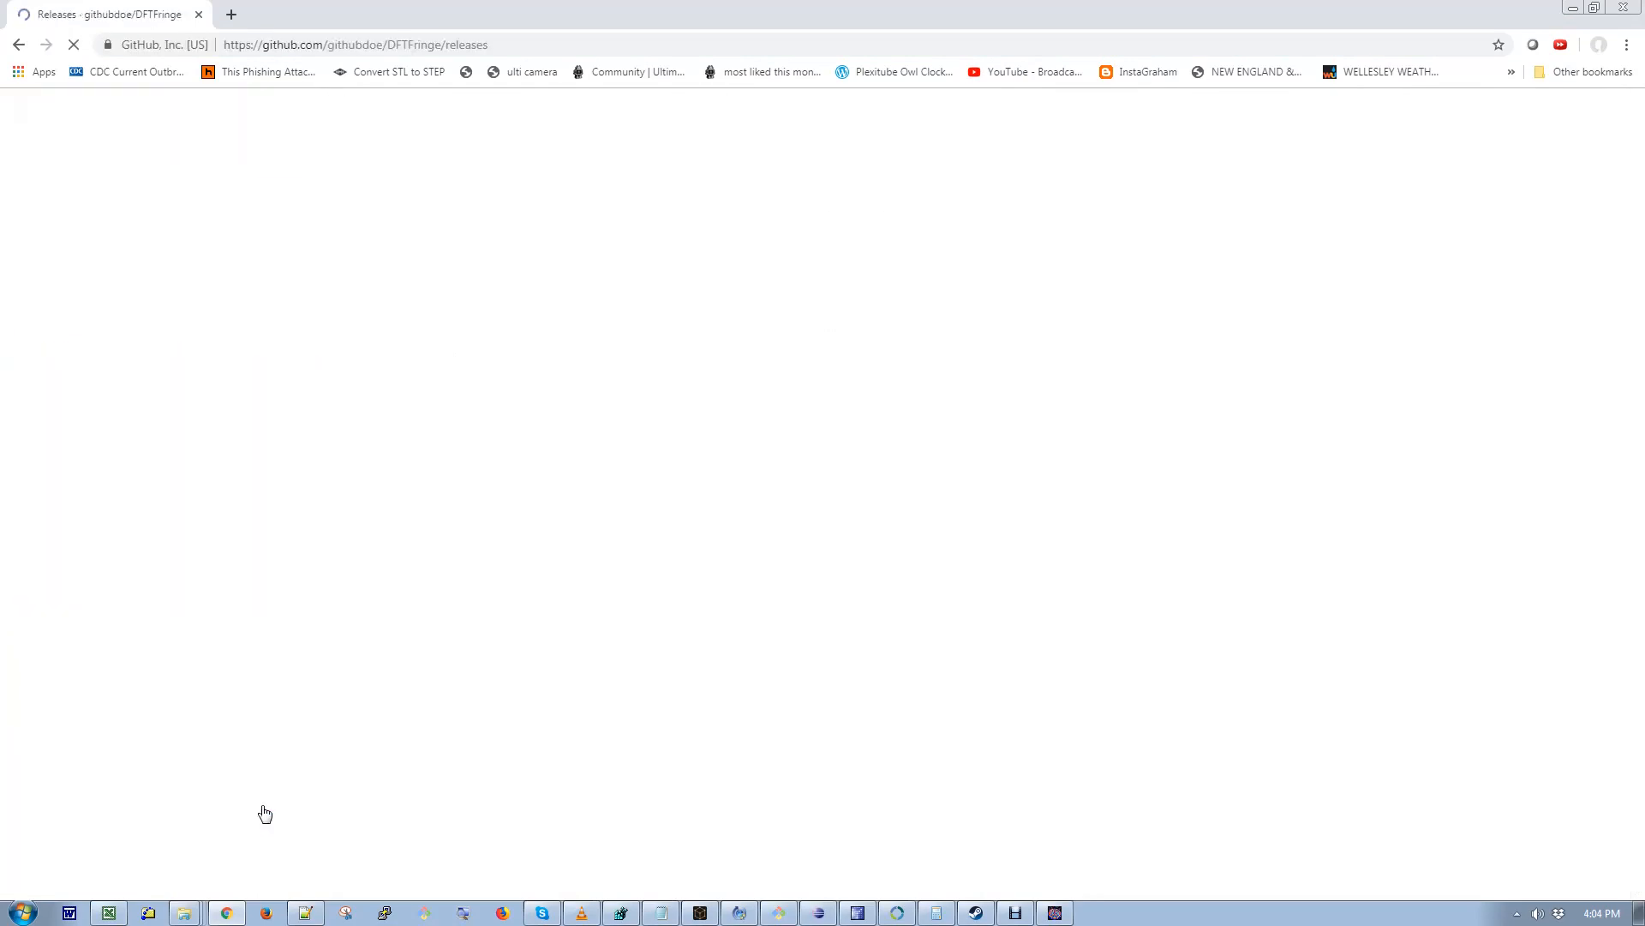
{"action": "left_click_drag", "start_coordinate": [679, 344], "coordinate": [546, 351]}
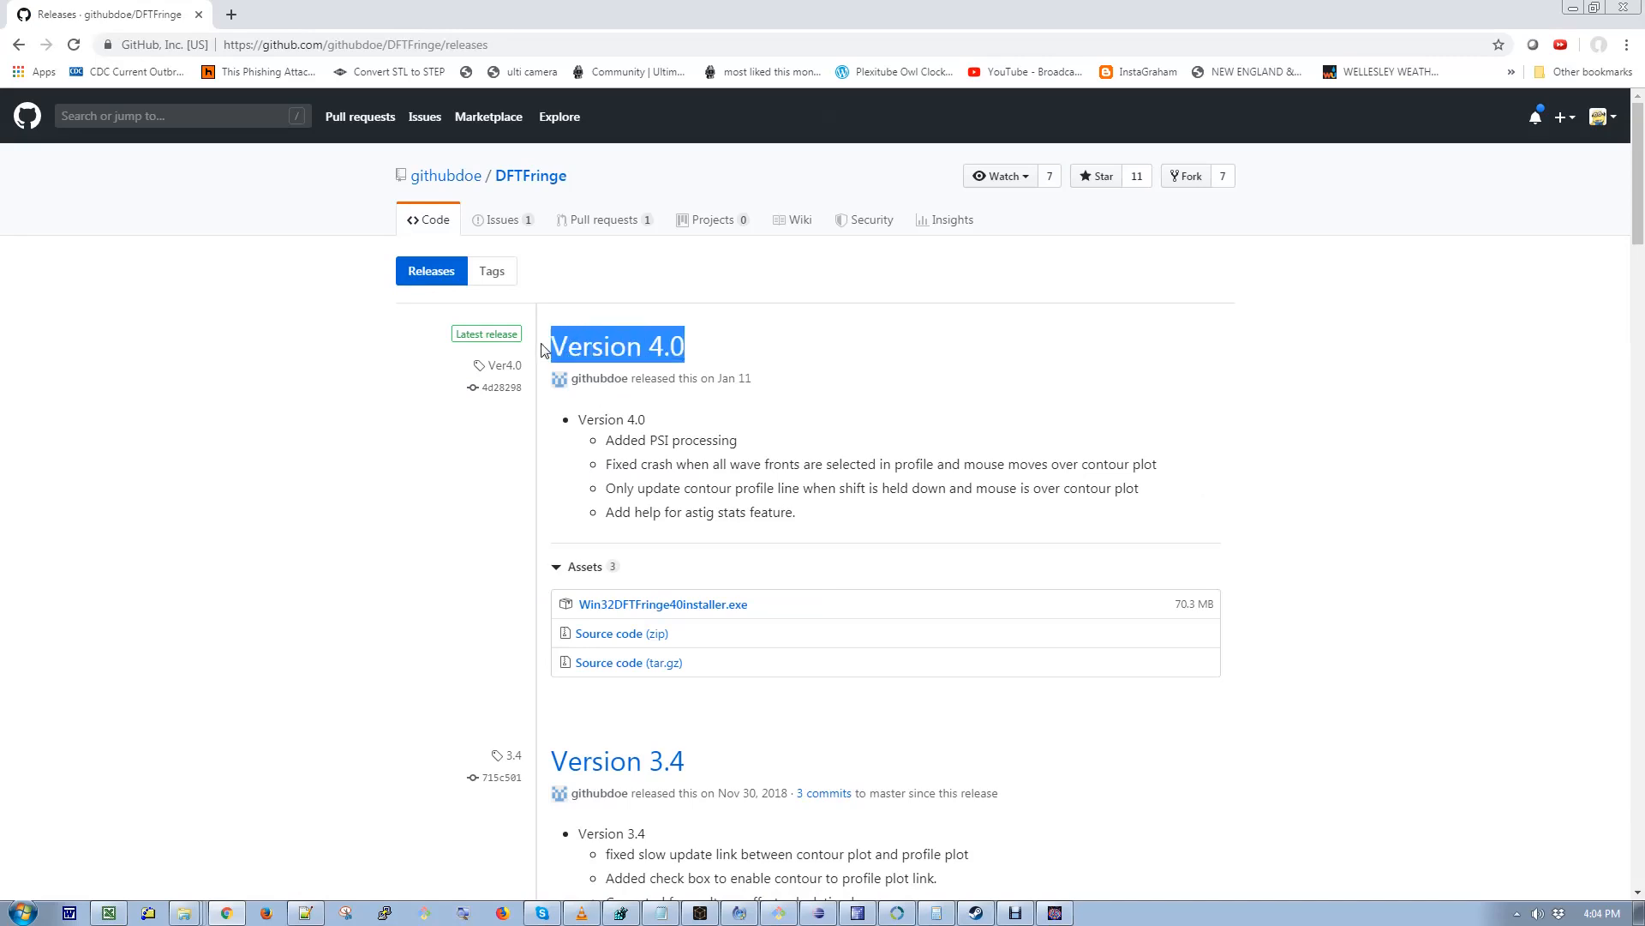
{"action": "left_click", "coordinate": [807, 610]}
{"action": "left_click_drag", "start_coordinate": [794, 613], "coordinate": [598, 605]}
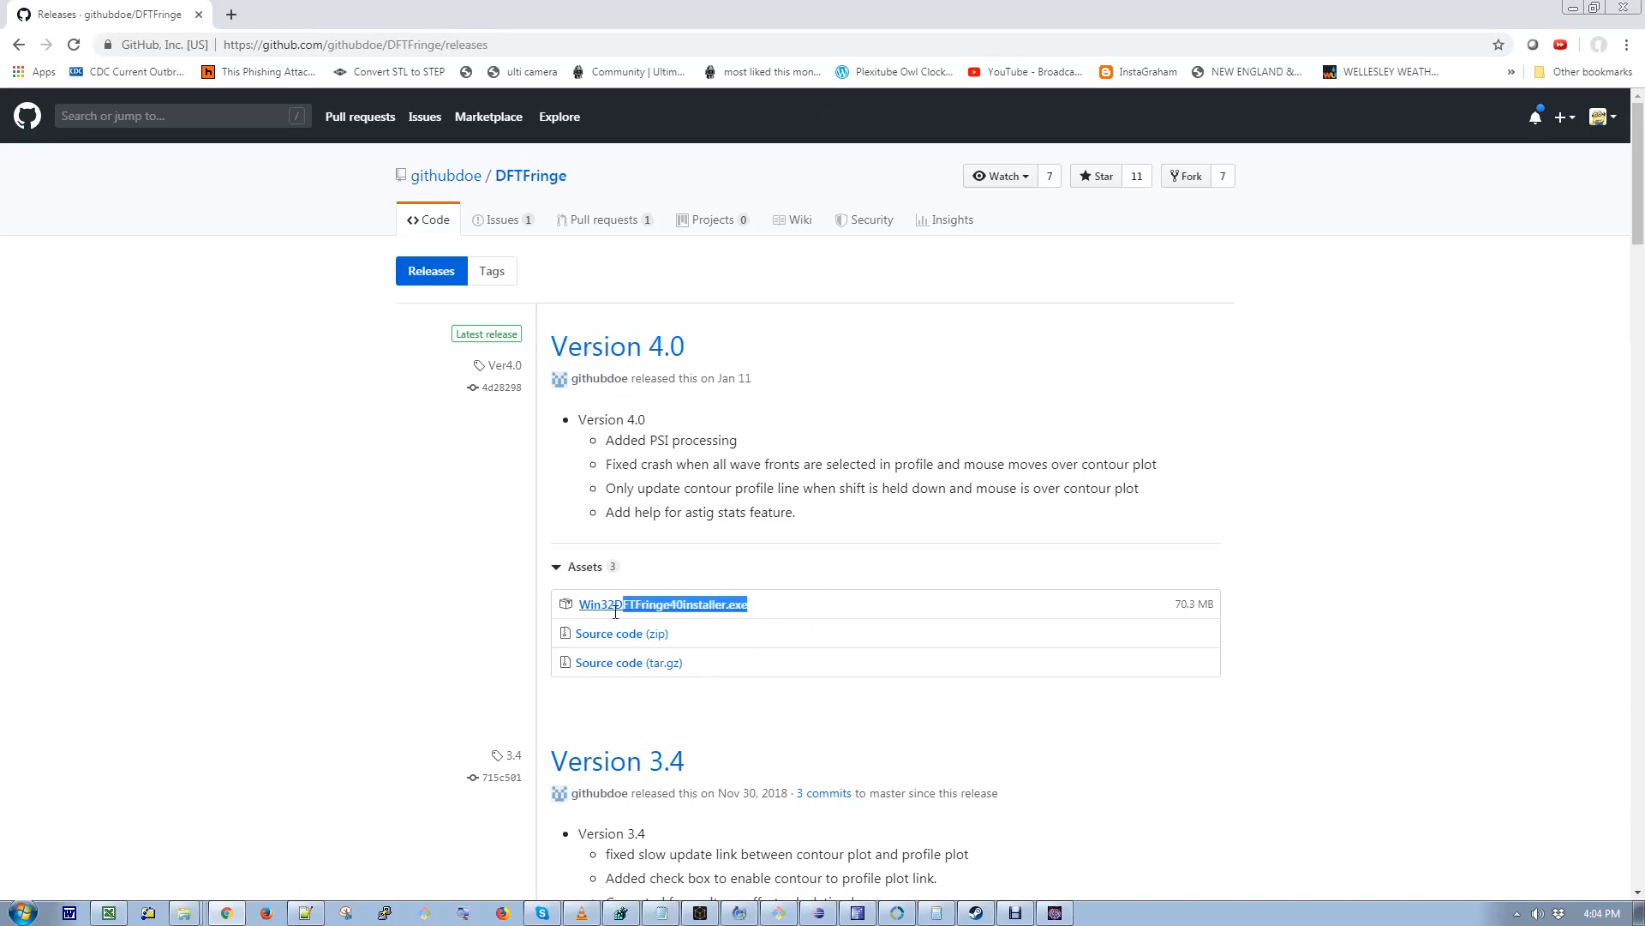
{"action": "left_click", "coordinate": [592, 605]}
{"action": "double_click", "coordinate": [591, 605]}
- Switch to DFTFringe and view the About dialog to check the installed version, then close it
{"action": "key", "text": "alt+Tab"}
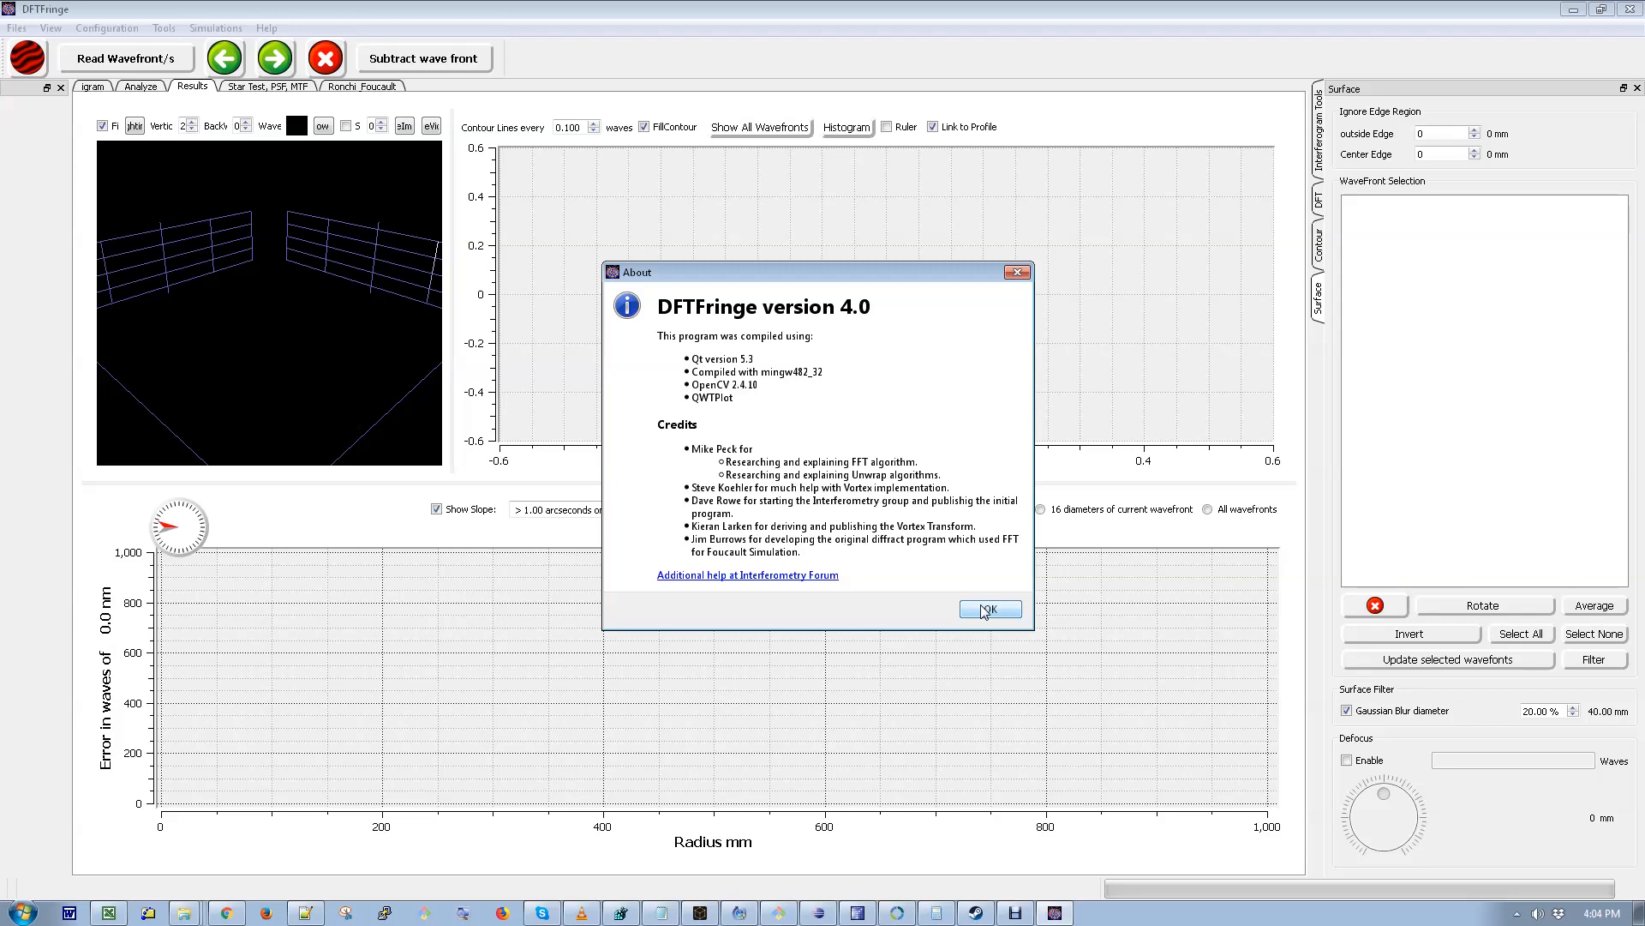
{"action": "left_click", "coordinate": [986, 610]}
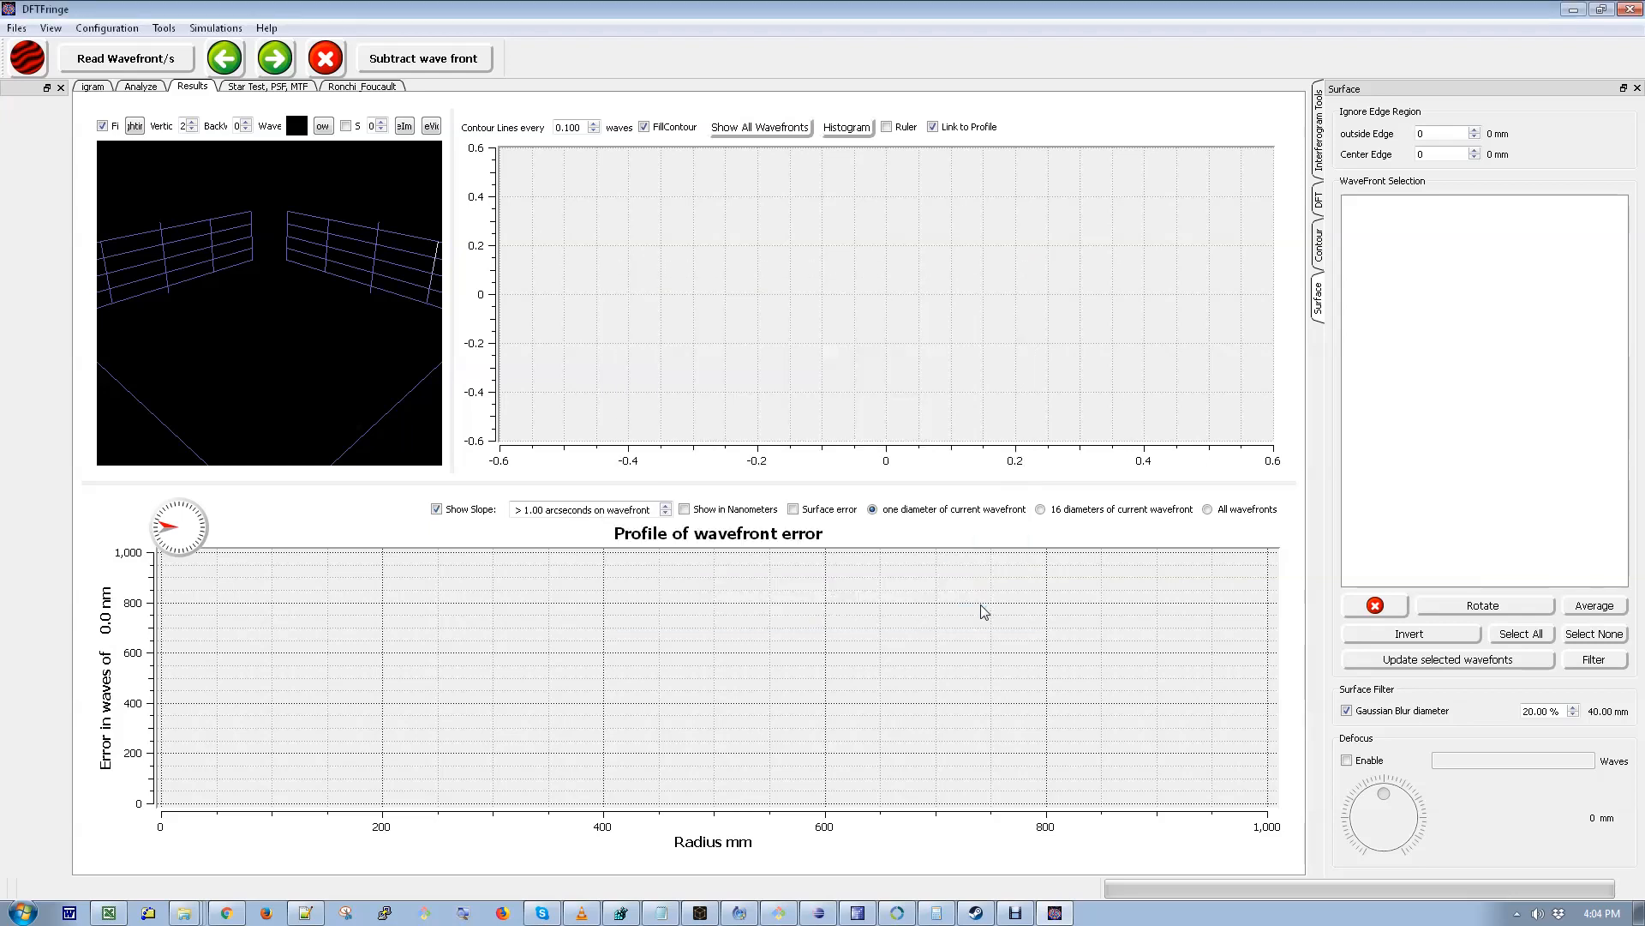
{"action": "left_click", "coordinate": [267, 28]}
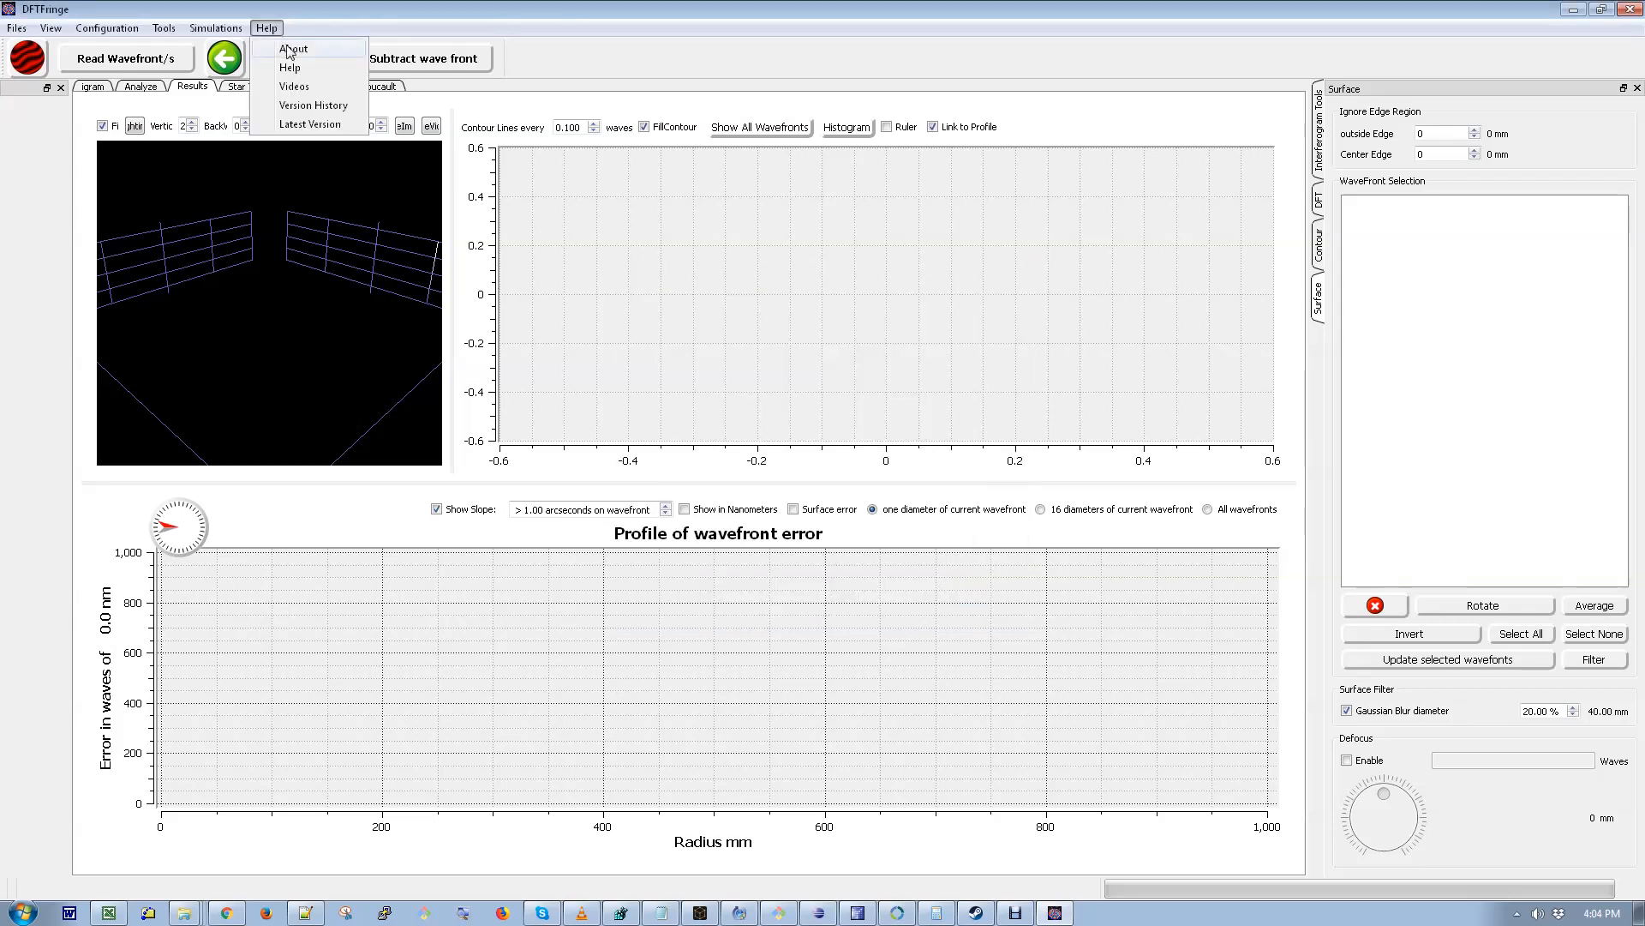
{"action": "left_click", "coordinate": [290, 49]}
{"action": "left_click", "coordinate": [998, 608]}
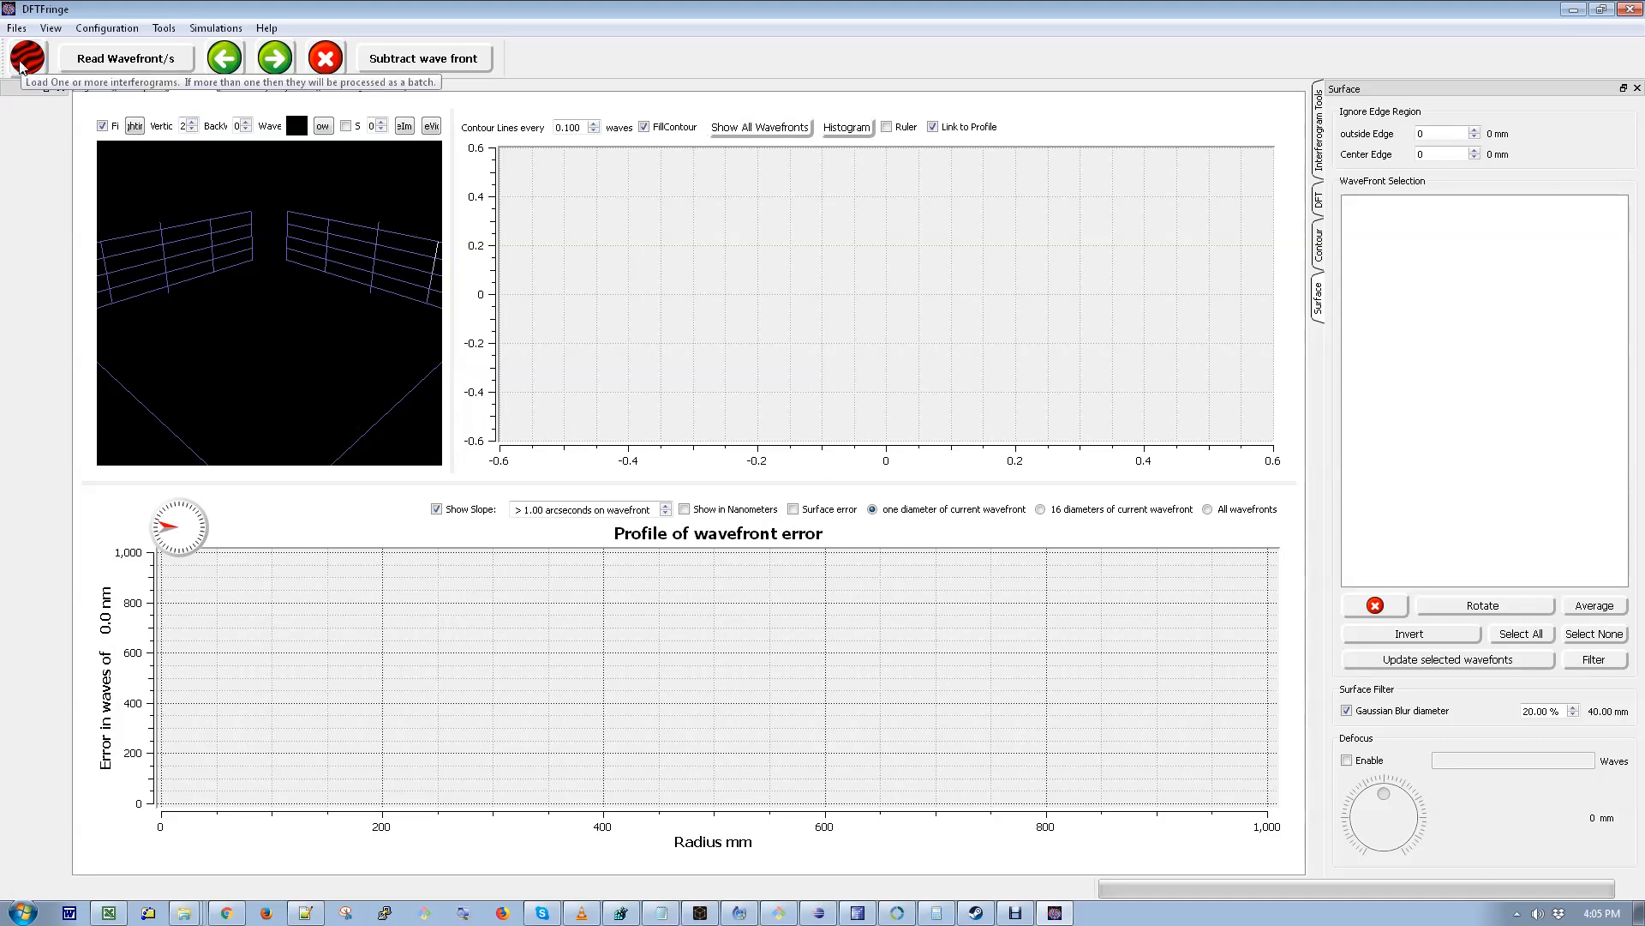
- Open the mirror configuration dialog and close it again
{"action": "left_click", "coordinate": [107, 28]}
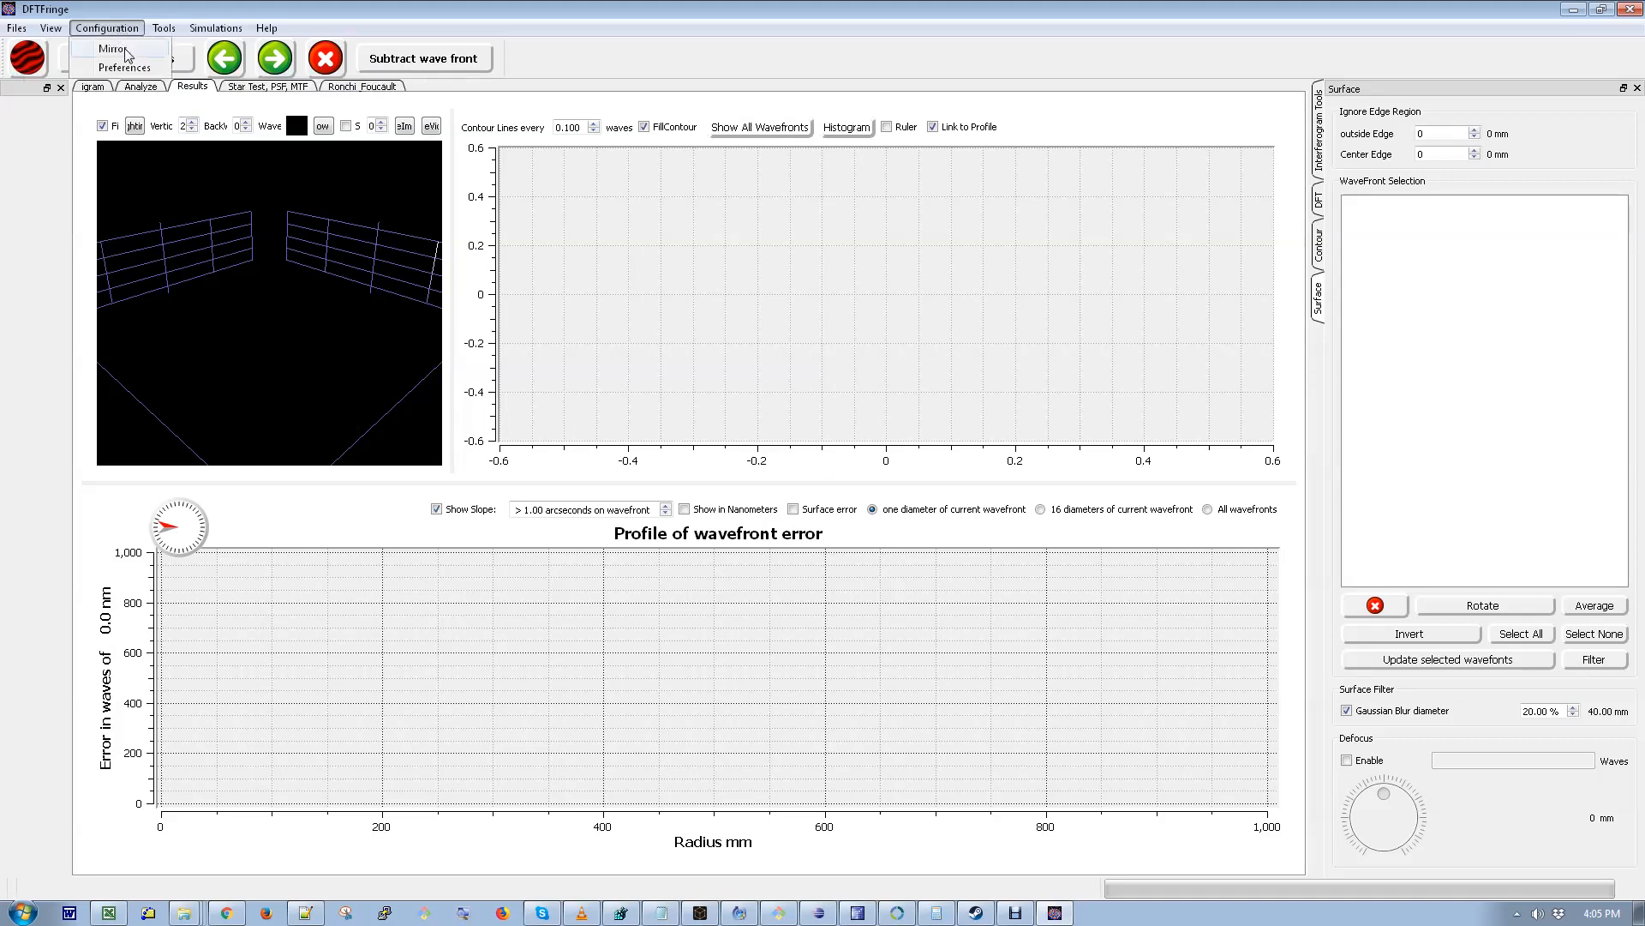
{"action": "left_click", "coordinate": [129, 47]}
{"action": "left_click", "coordinate": [934, 624]}
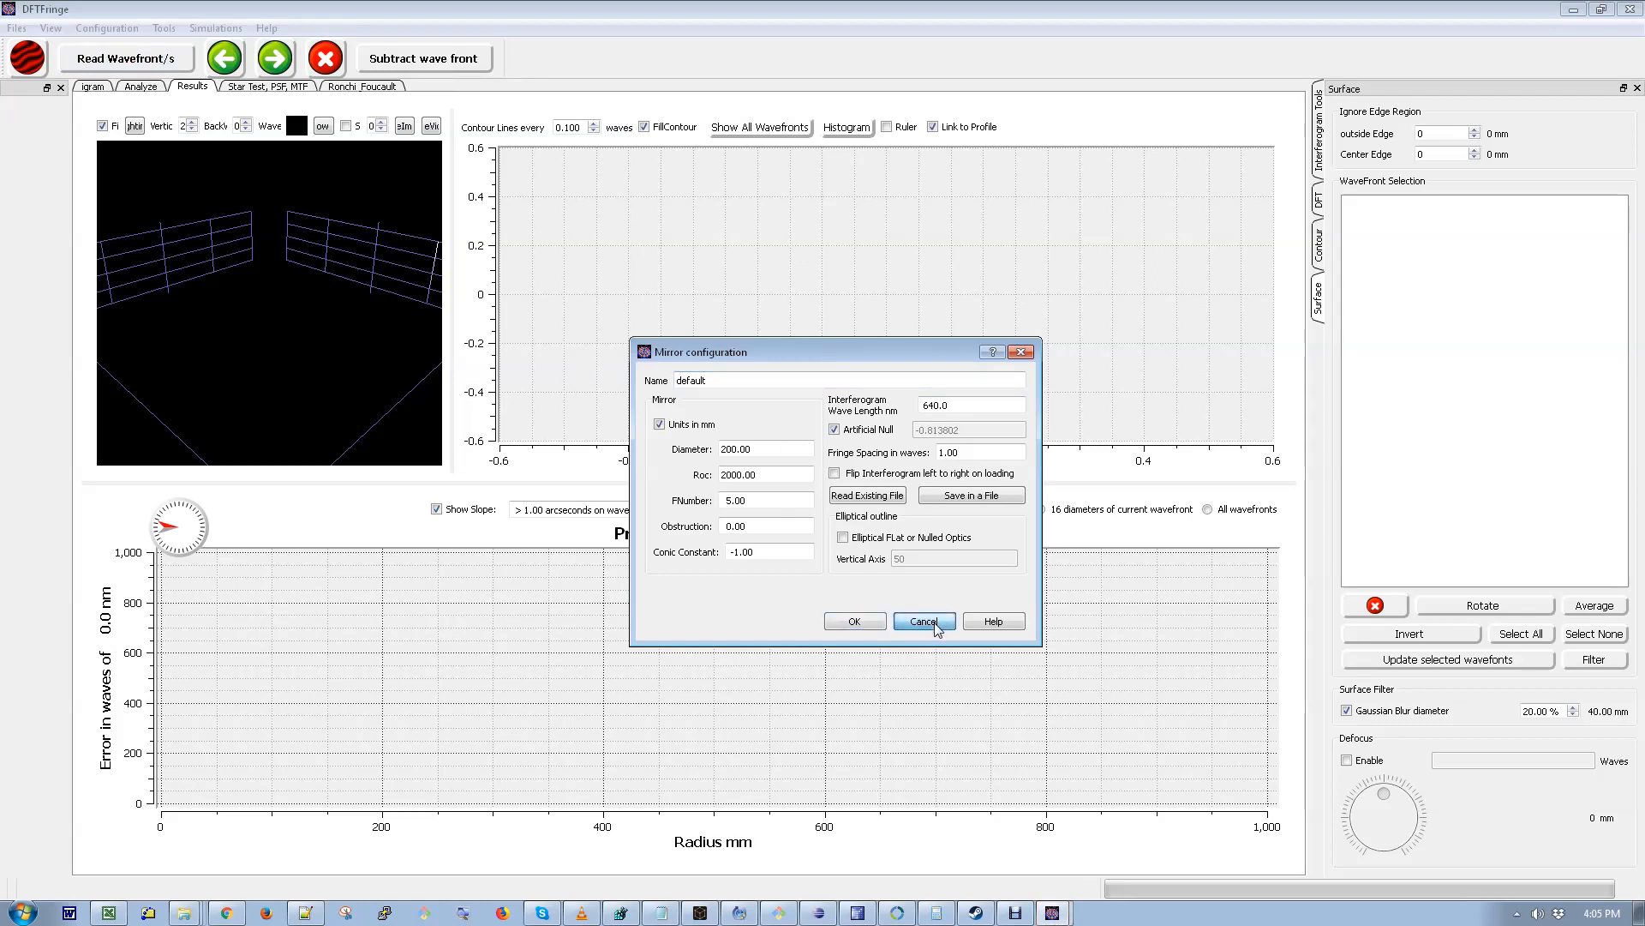
- Load the interferogram DSC_7648.JPG from the dftf folder
{"action": "left_click", "coordinate": [20, 64]}
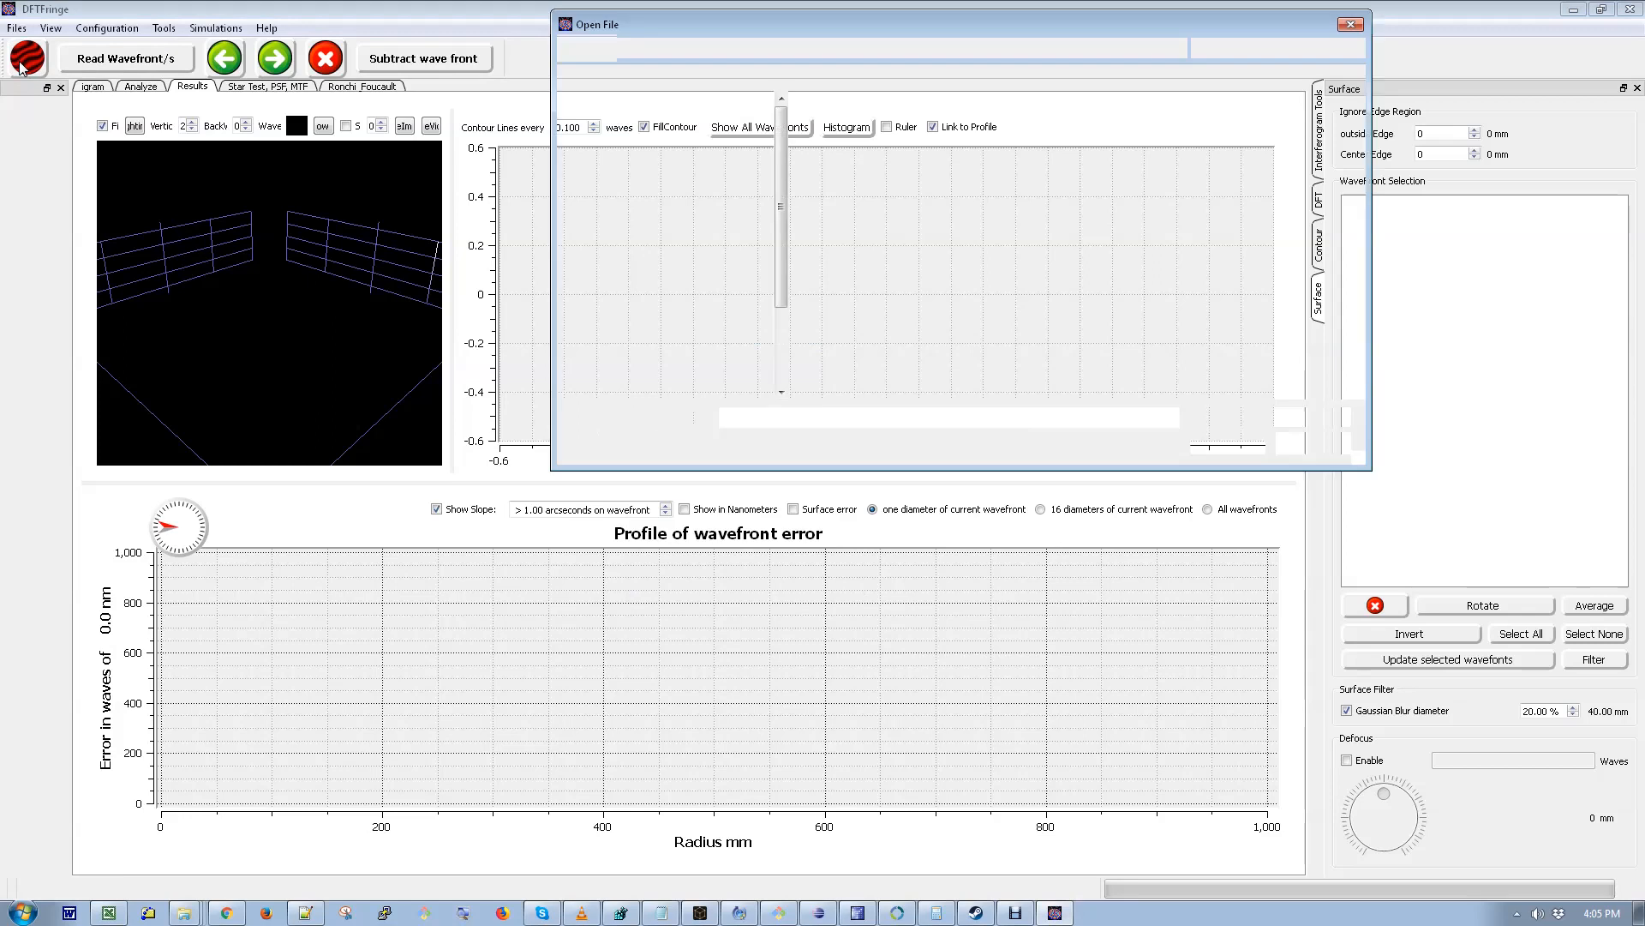
{"action": "type", "text": "C:\\X\\DFTF\\"}
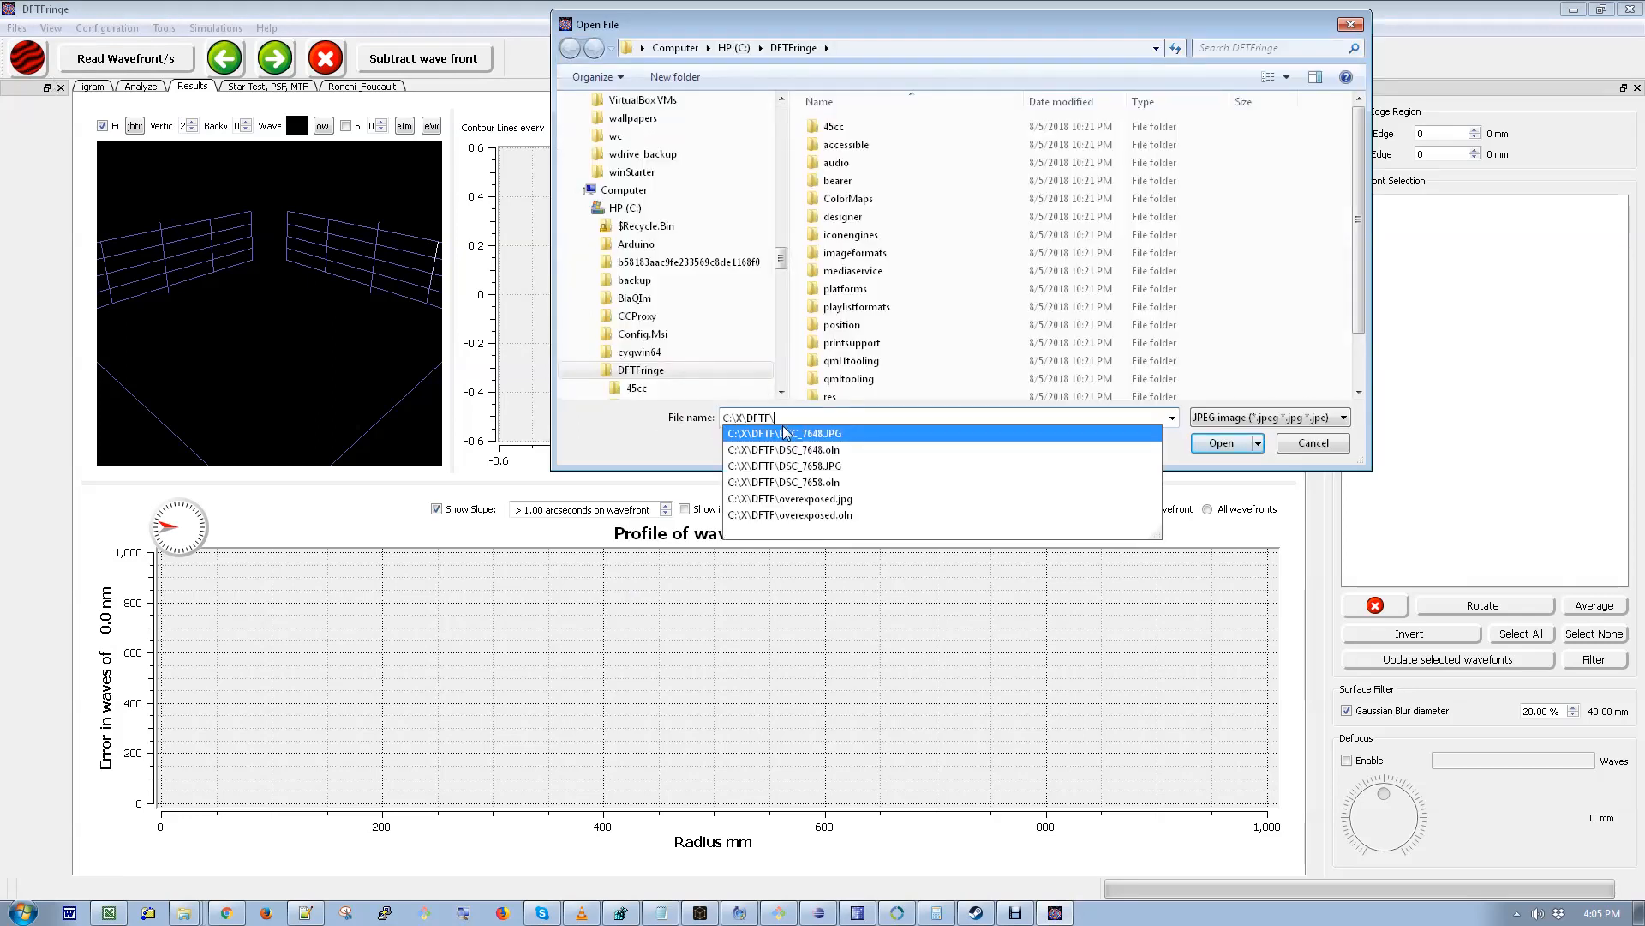
{"action": "left_click", "coordinate": [1200, 441]}
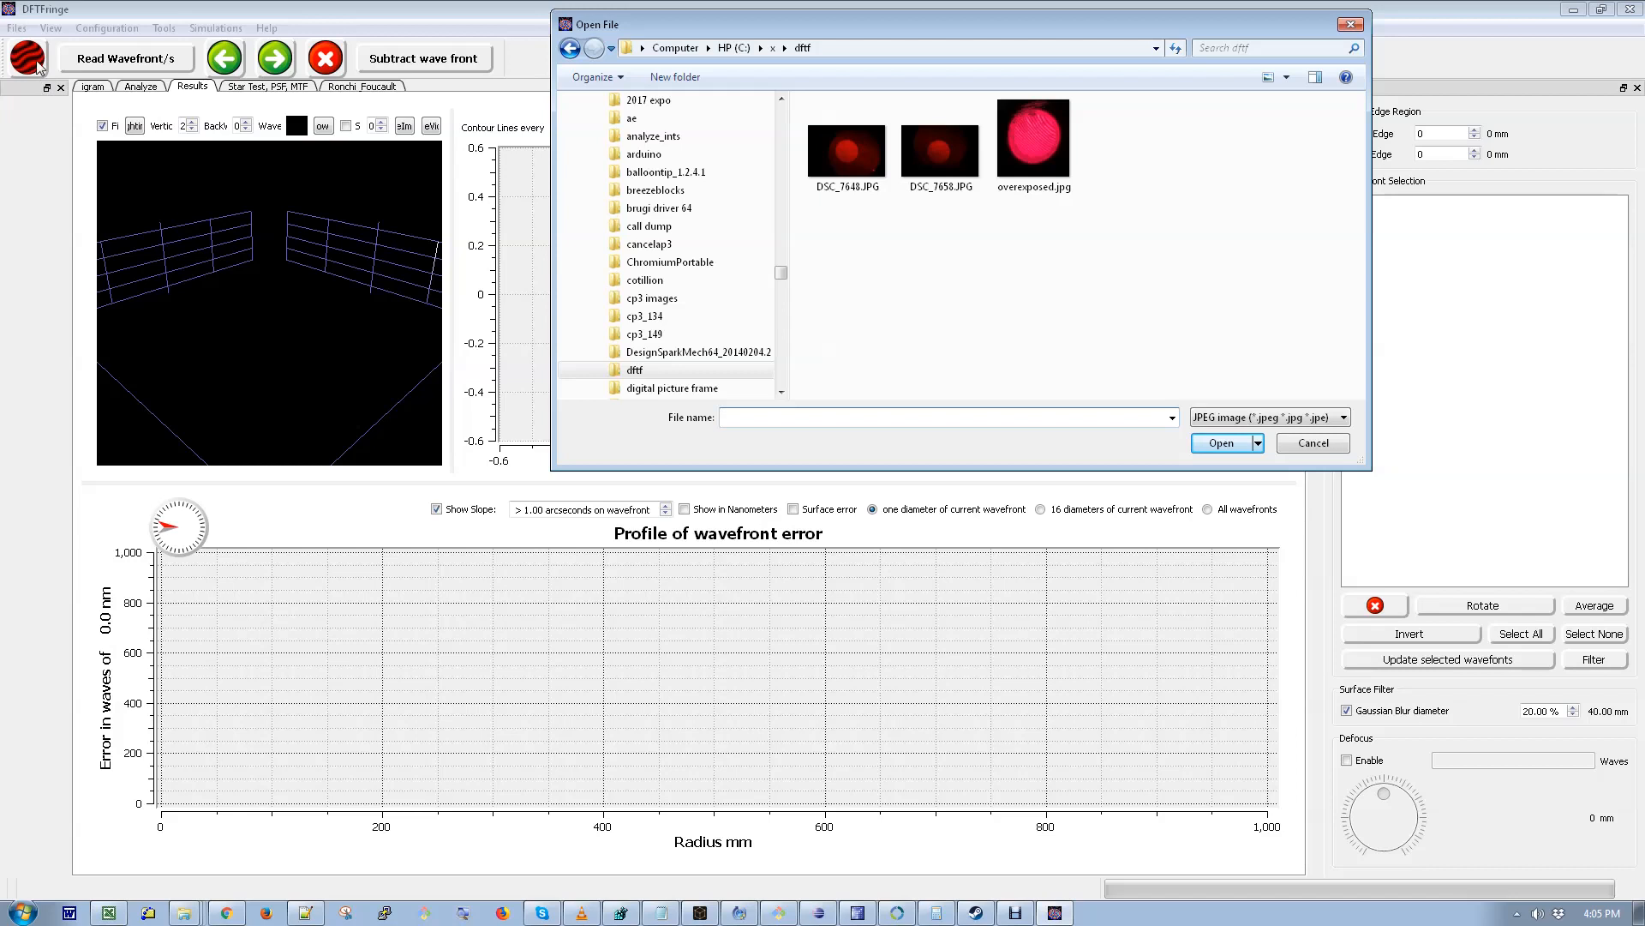
{"action": "left_click", "coordinate": [851, 178]}
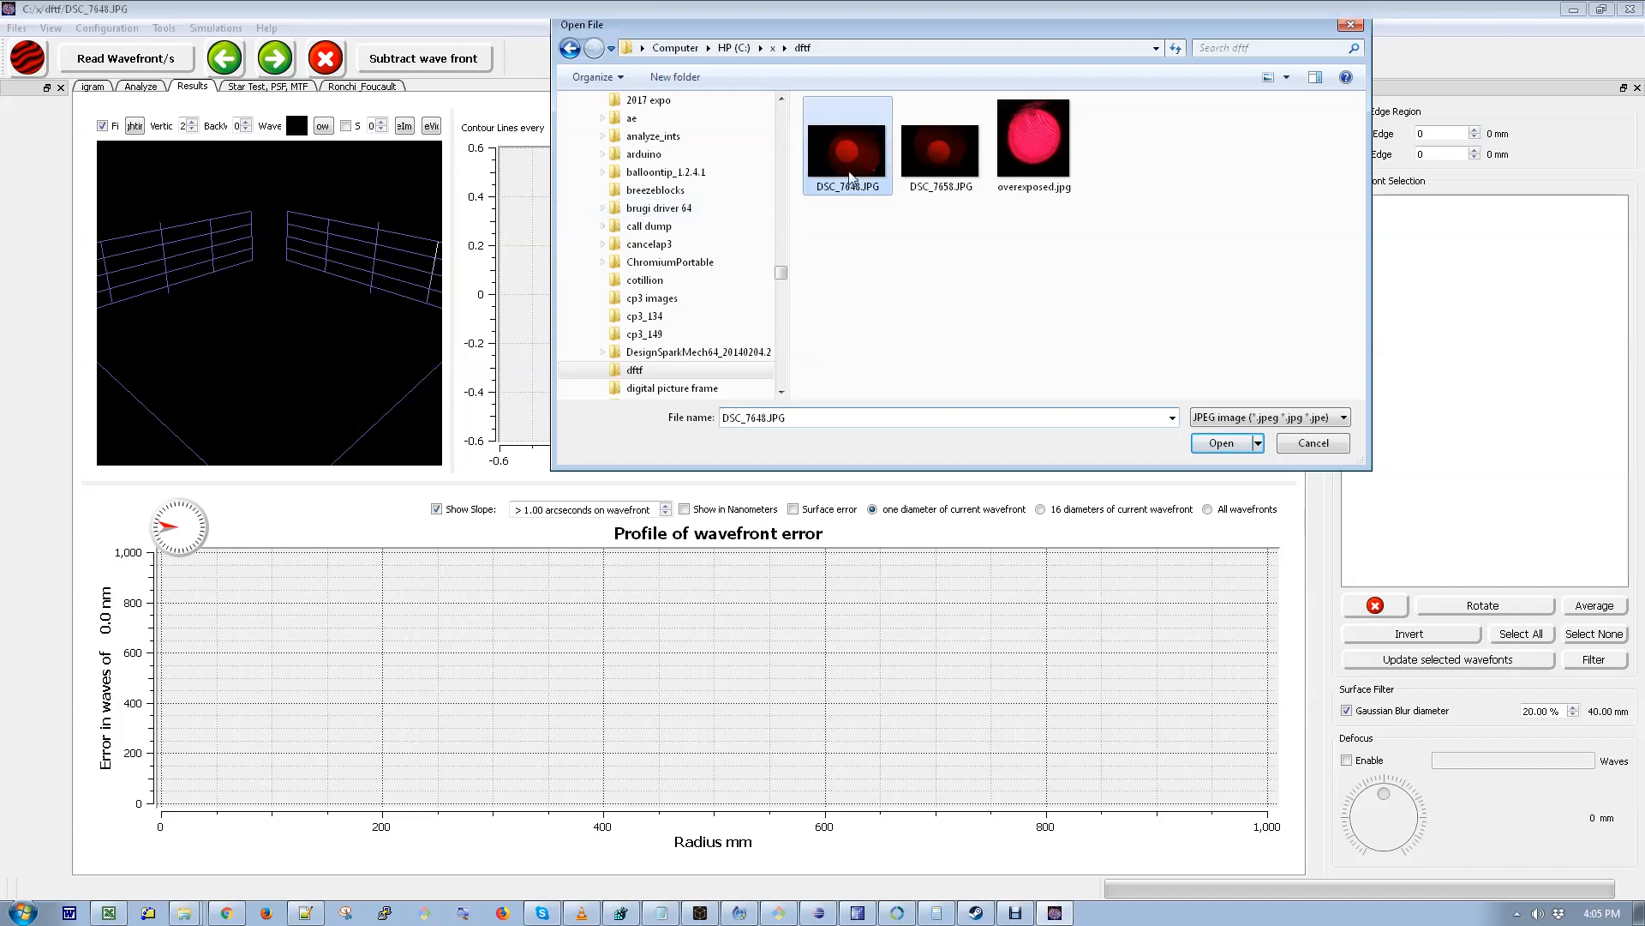
{"action": "key", "text": "Return"}
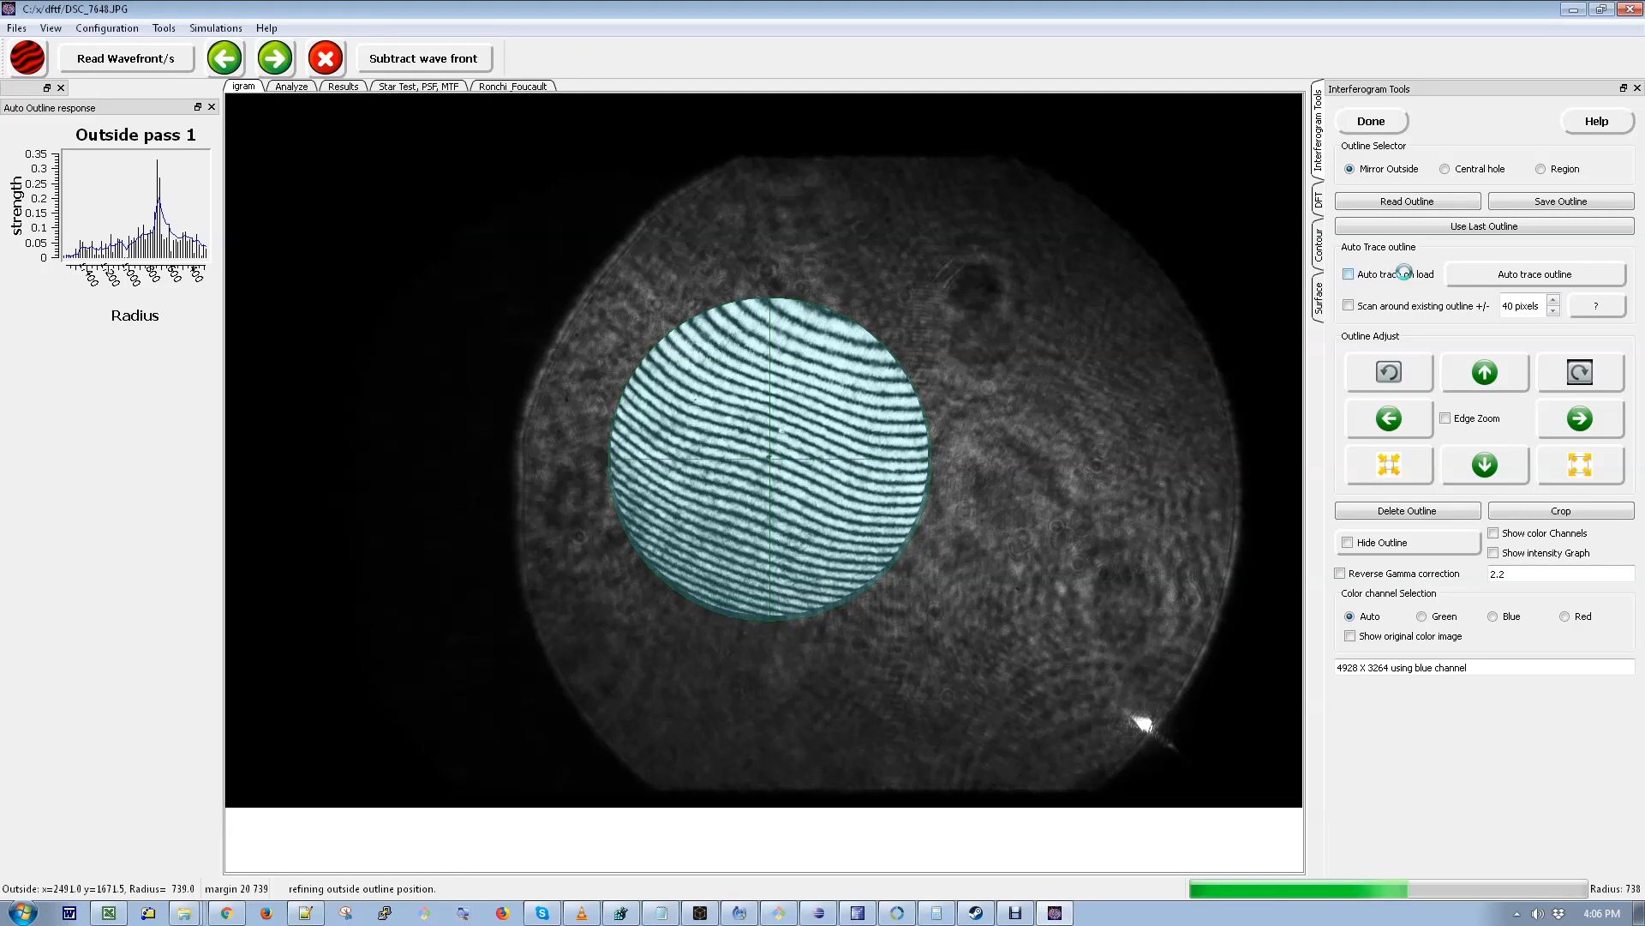
- Toggle auto trace on load and reload the interferogram DSC_7648.JPG
{"action": "left_click", "coordinate": [1347, 274]}
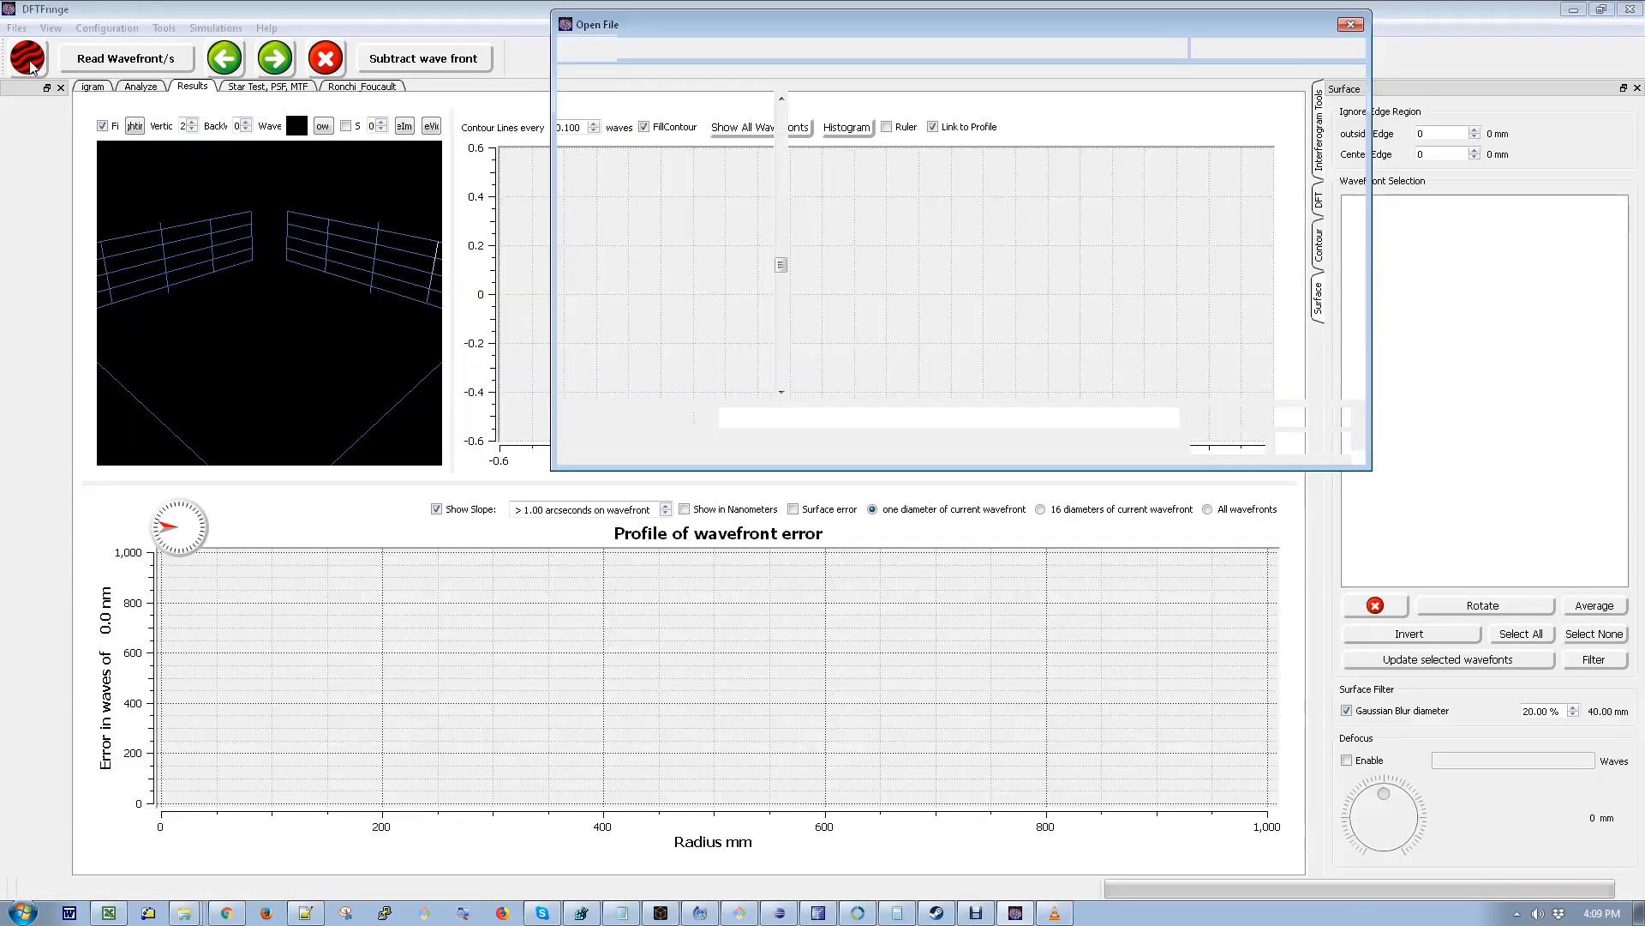
{"action": "left_click", "coordinate": [849, 170]}
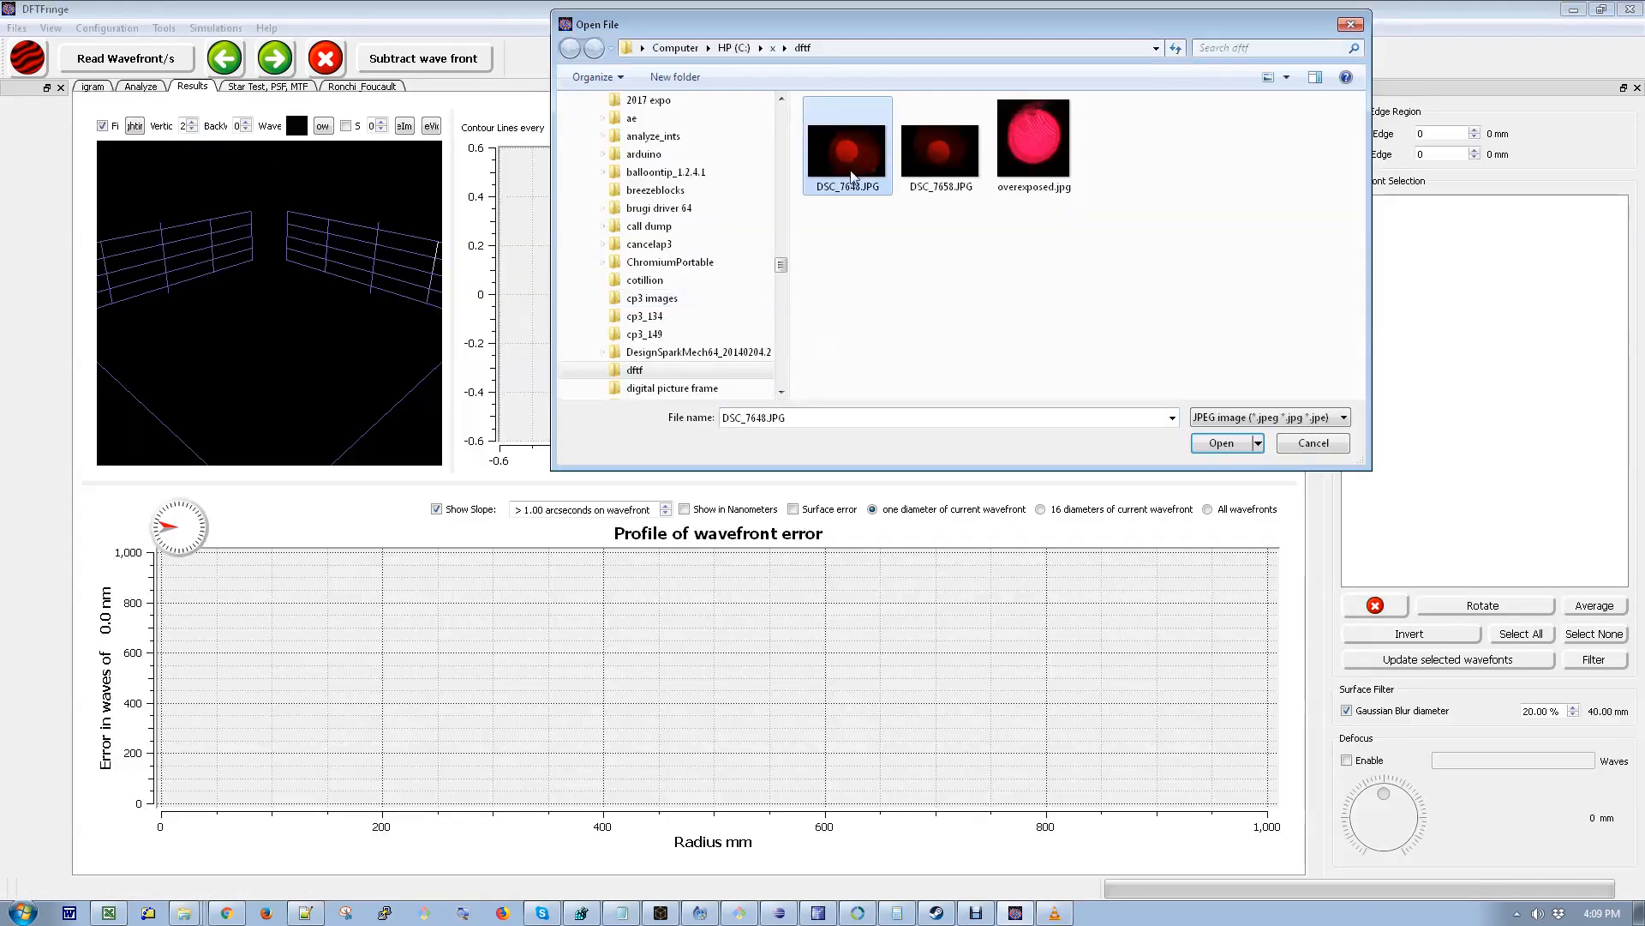
{"action": "left_click", "coordinate": [1208, 443]}
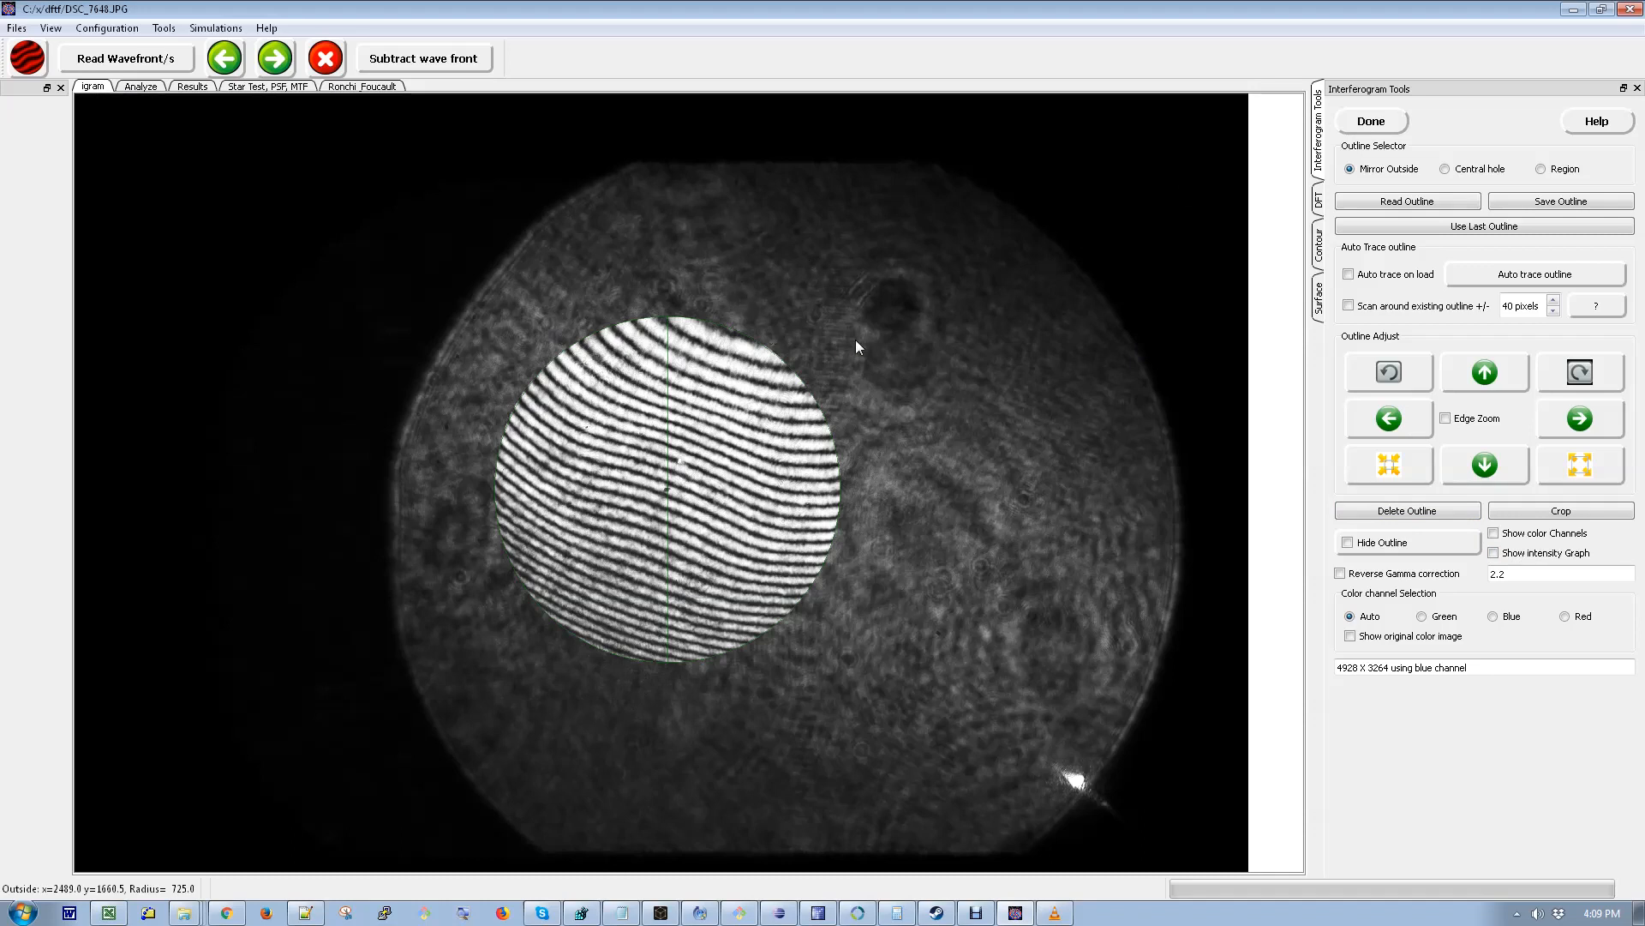
- Draw a circular mirror outline across the fringe area's diameter
{"action": "left_click_drag", "start_coordinate": [1006, 352], "coordinate": [898, 363]}
{"action": "mouse_move", "coordinate": [497, 496]}
{"action": "left_mouse_down"}
{"action": "mouse_move", "coordinate": [726, 510]}
{"action": "mouse_move", "coordinate": [783, 487]}
{"action": "mouse_move", "coordinate": [840, 492]}
{"action": "left_mouse_up"}
- In the settings, set the mirror outer edge line color to white and choose a dashed line style
{"action": "left_click", "coordinate": [107, 28]}
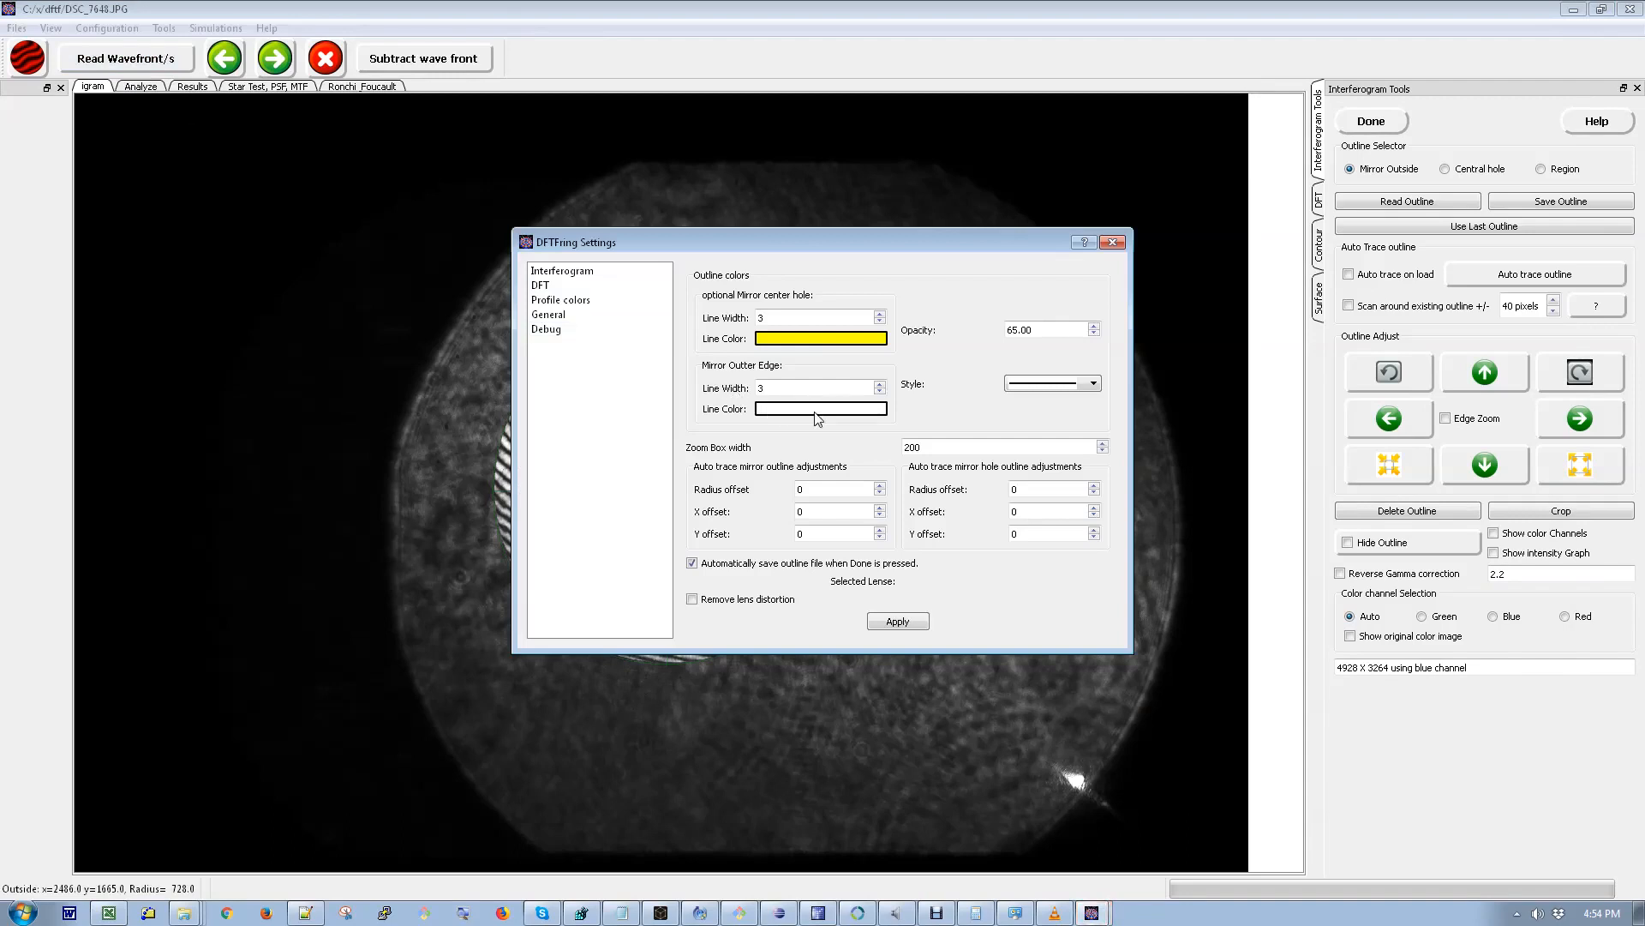
{"action": "left_click", "coordinate": [818, 411]}
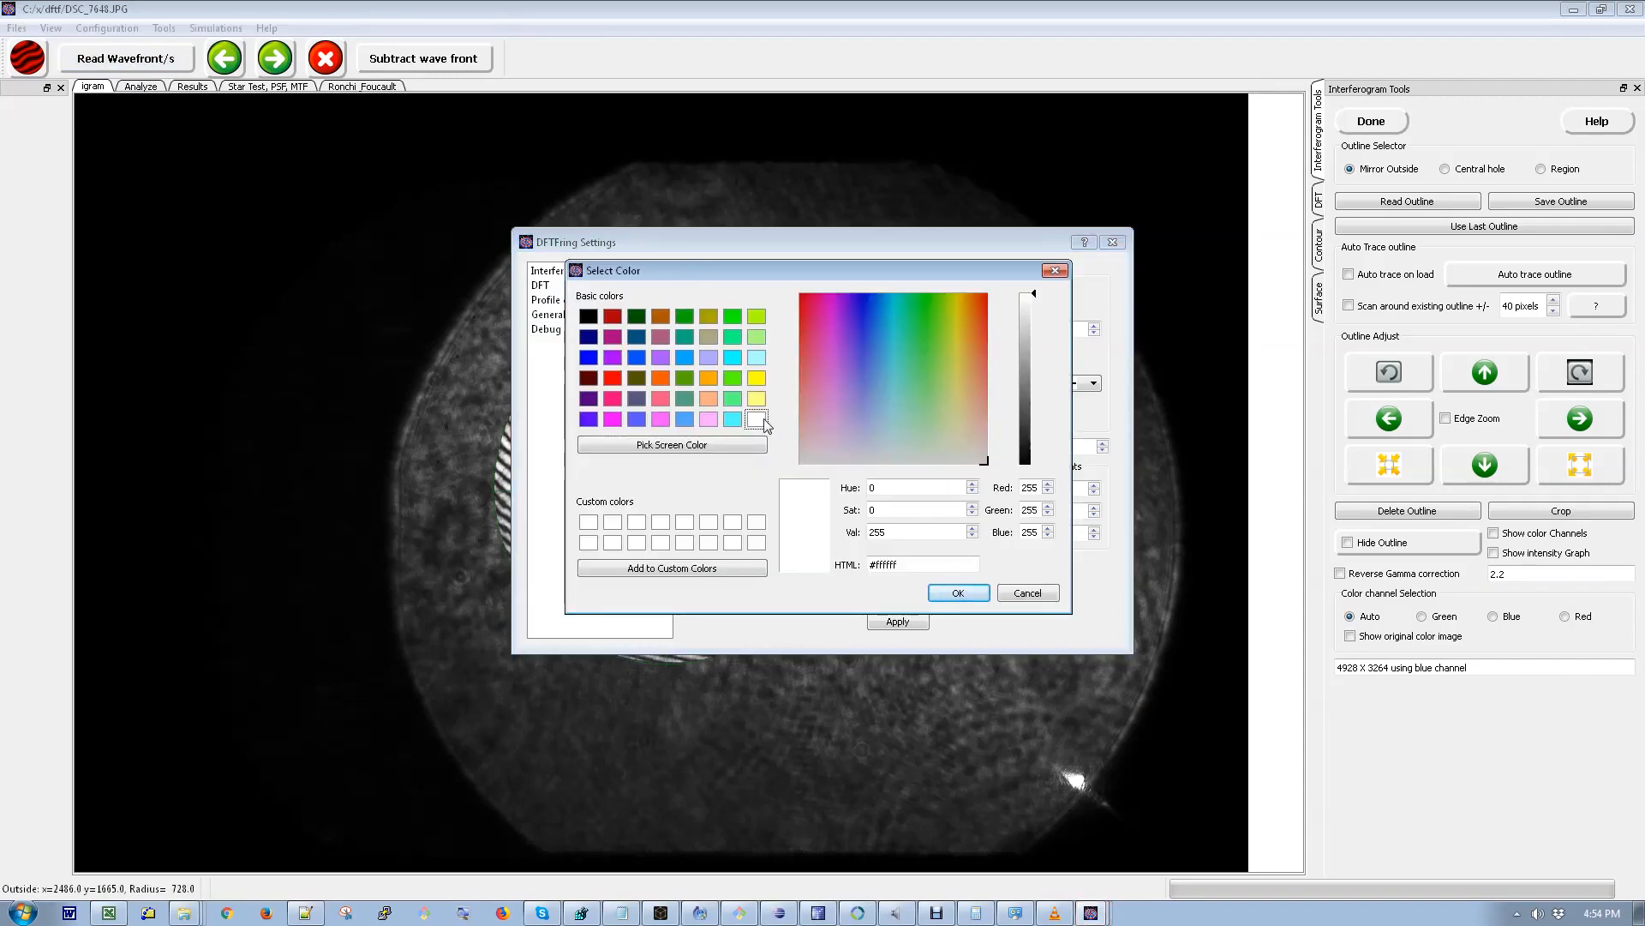
{"action": "left_click", "coordinate": [958, 593]}
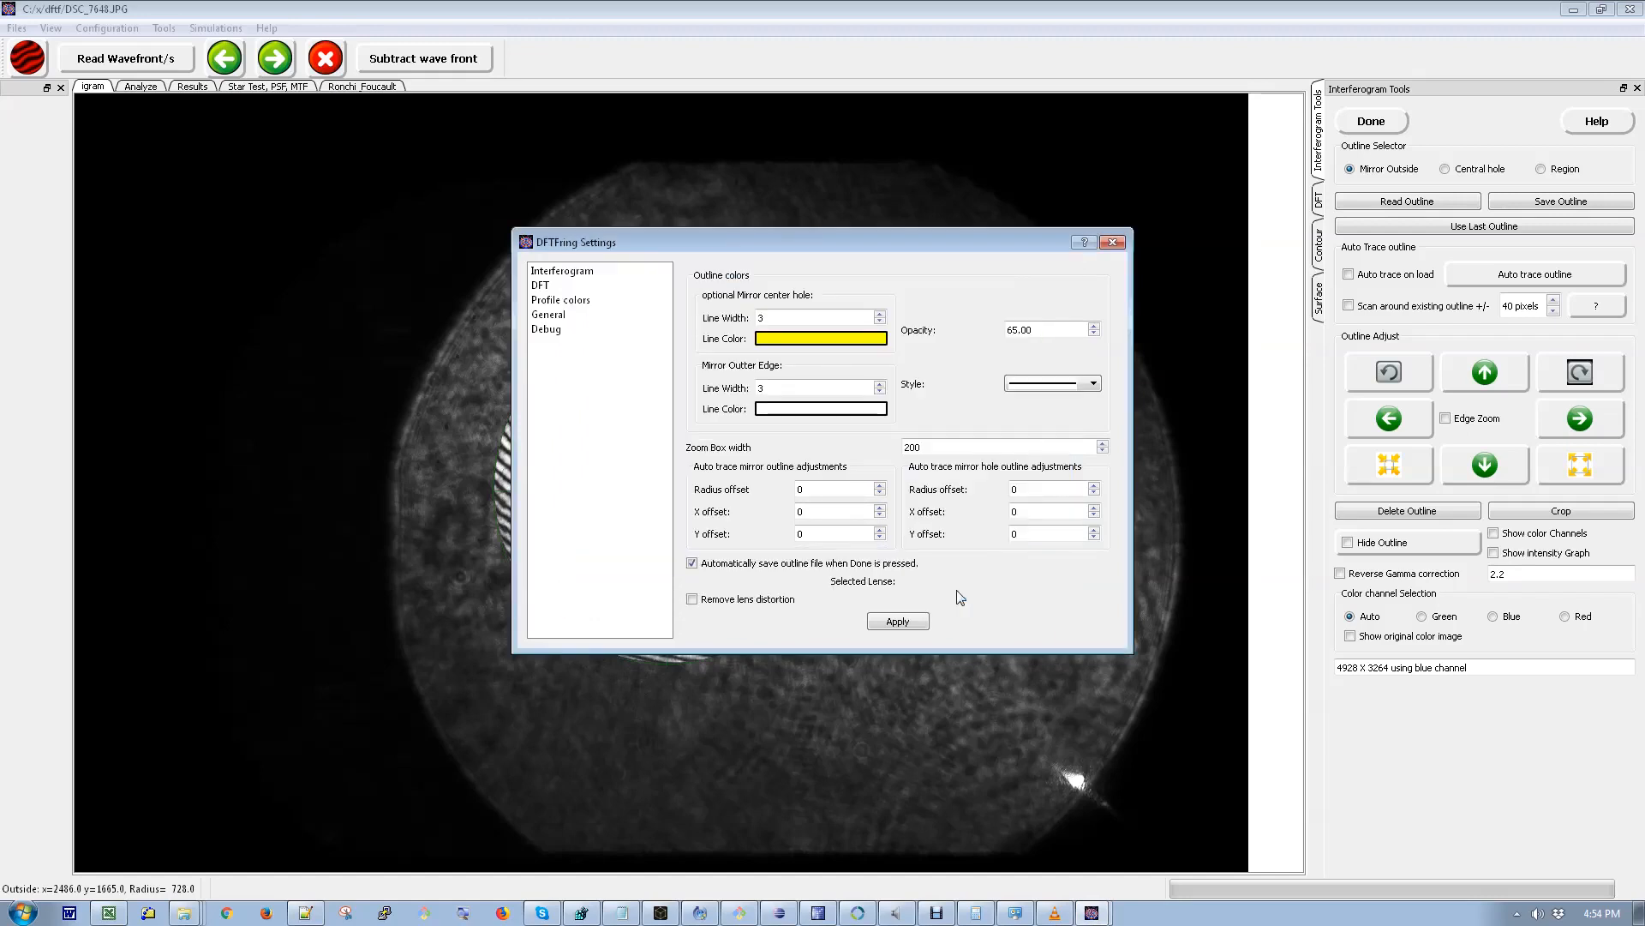
{"action": "left_click", "coordinate": [819, 412]}
{"action": "left_click", "coordinate": [758, 382]}
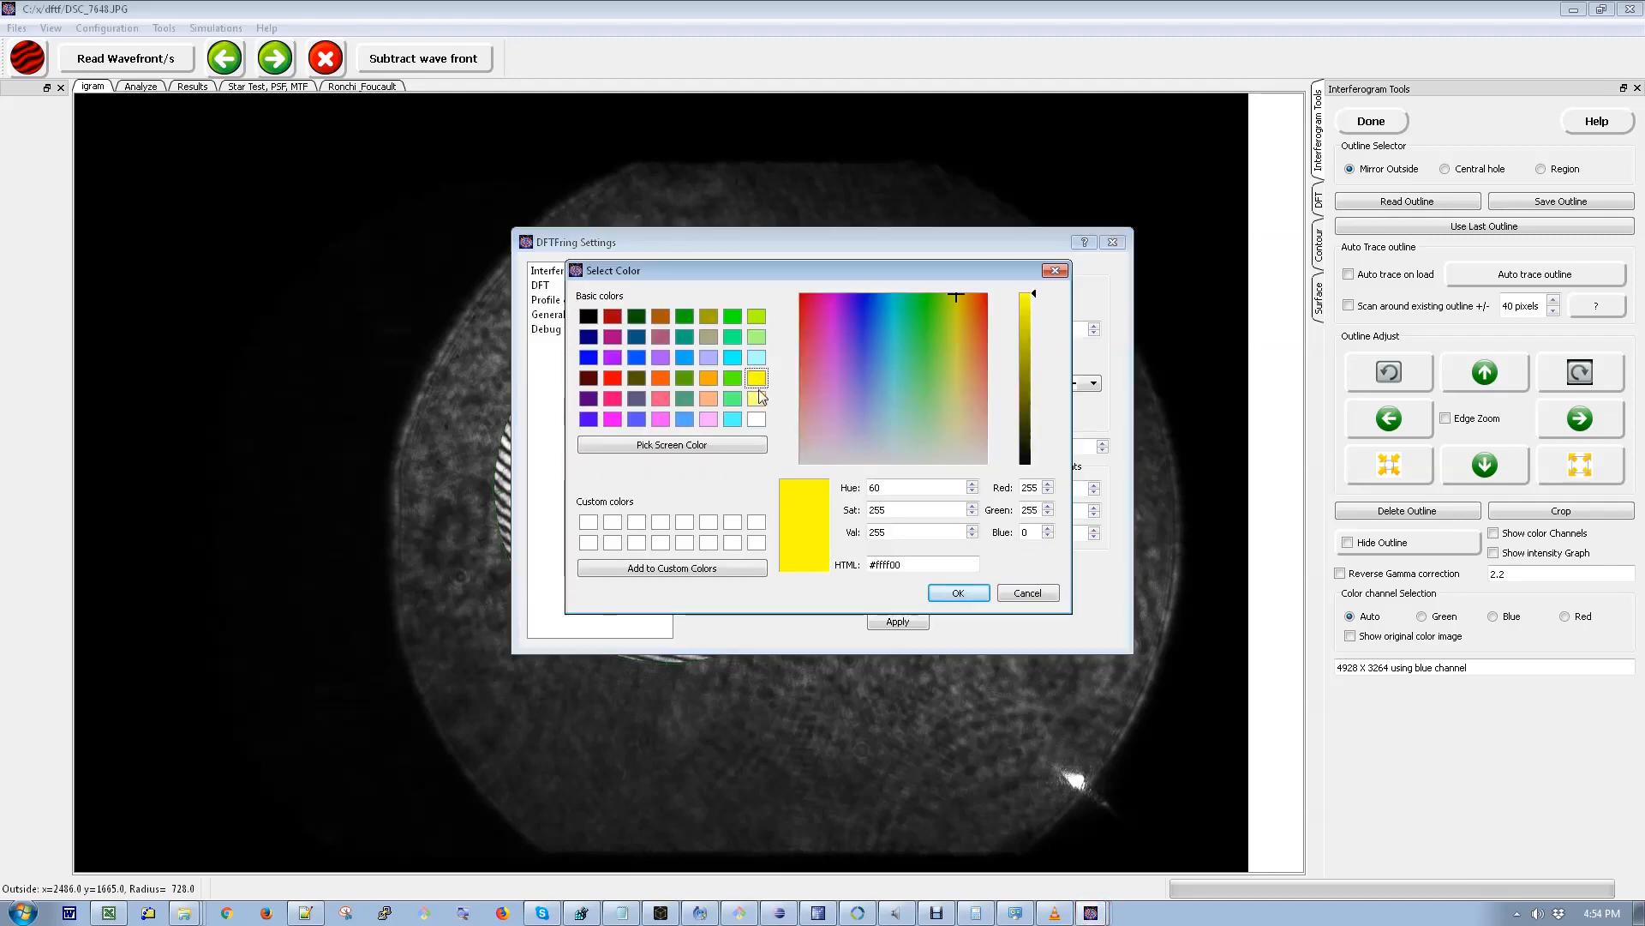
{"action": "left_click", "coordinate": [758, 419]}
{"action": "left_click", "coordinate": [951, 592]}
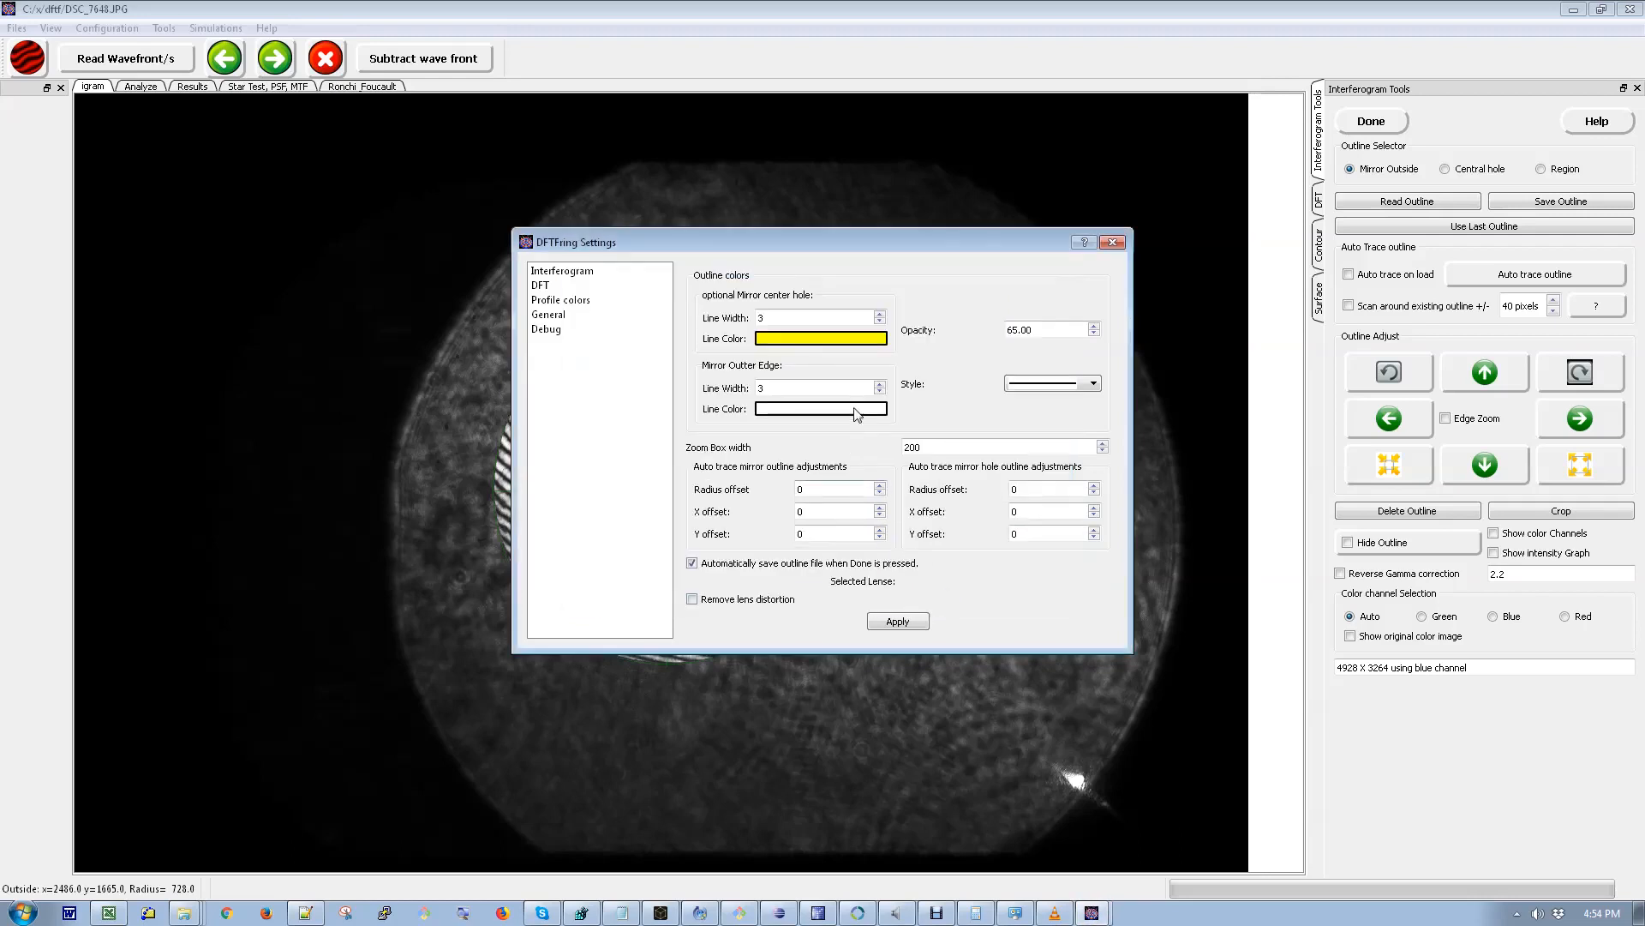
{"action": "left_click", "coordinate": [880, 384]}
{"action": "left_click", "coordinate": [880, 383]}
{"action": "left_click", "coordinate": [1054, 383]}
{"action": "left_click", "coordinate": [1061, 408]}
- Set the outline opacity to 30, apply the settings and close the dialog
{"action": "left_click_drag", "start_coordinate": [1076, 330], "coordinate": [985, 338]}
{"action": "type", "text": "30"}
{"action": "left_click", "coordinate": [911, 622]}
{"action": "left_click", "coordinate": [1059, 325]}
{"action": "left_click", "coordinate": [913, 623]}
{"action": "left_click", "coordinate": [1114, 243]}
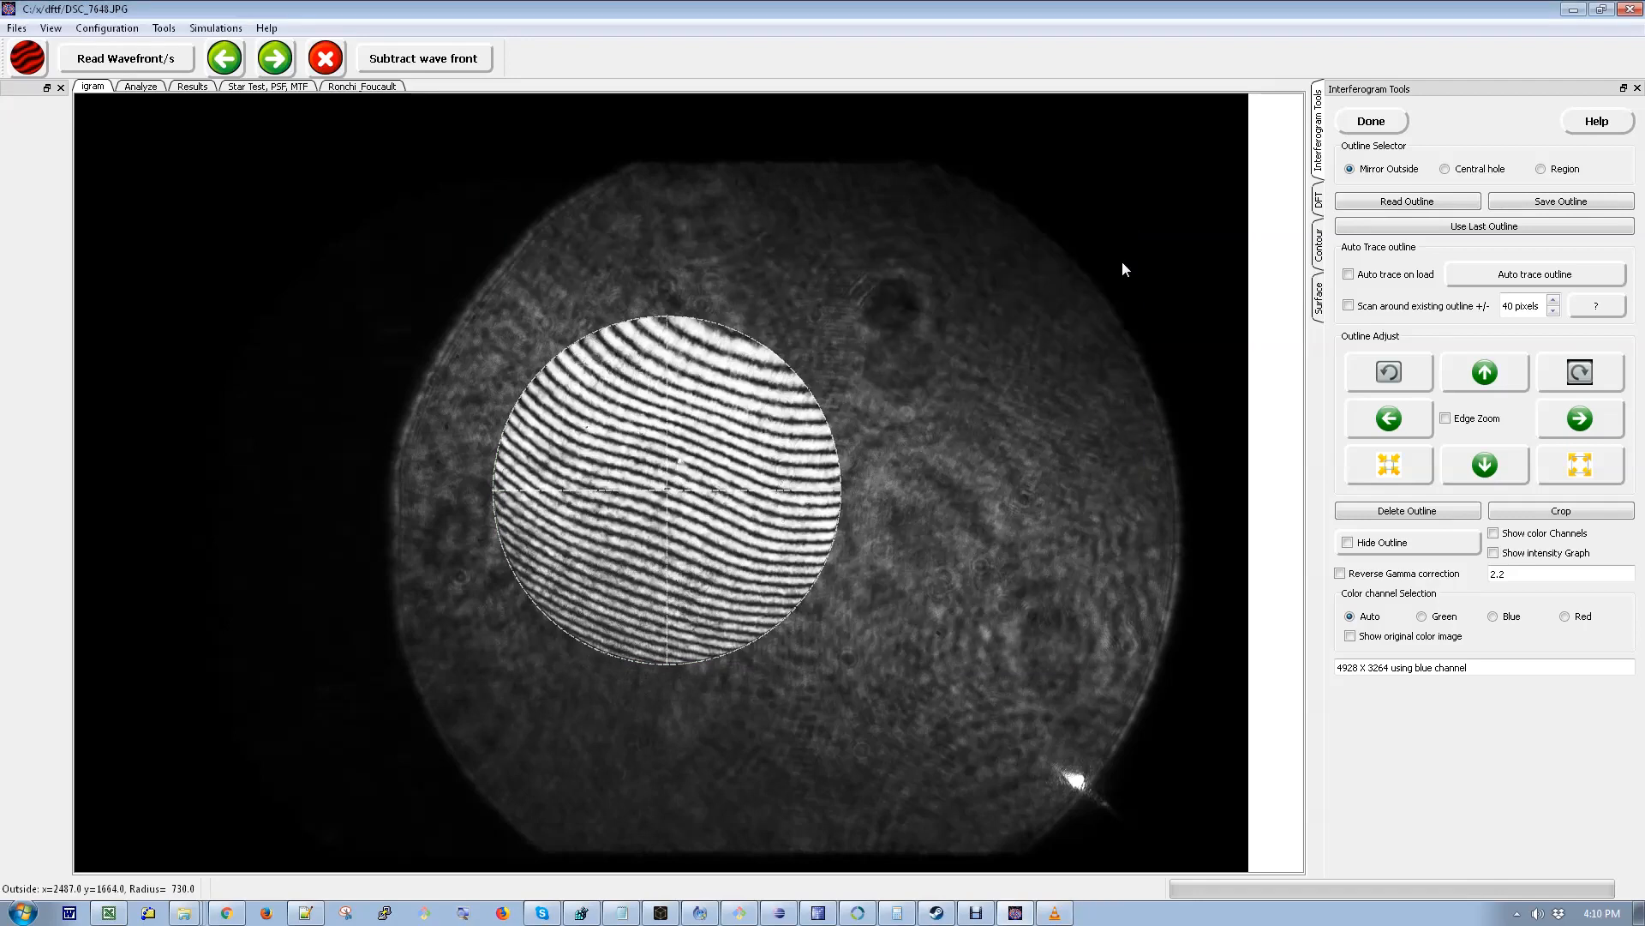
- Enable Edge Zoom and nudge the outline up four steps and right two steps
{"action": "left_click", "coordinate": [1447, 419]}
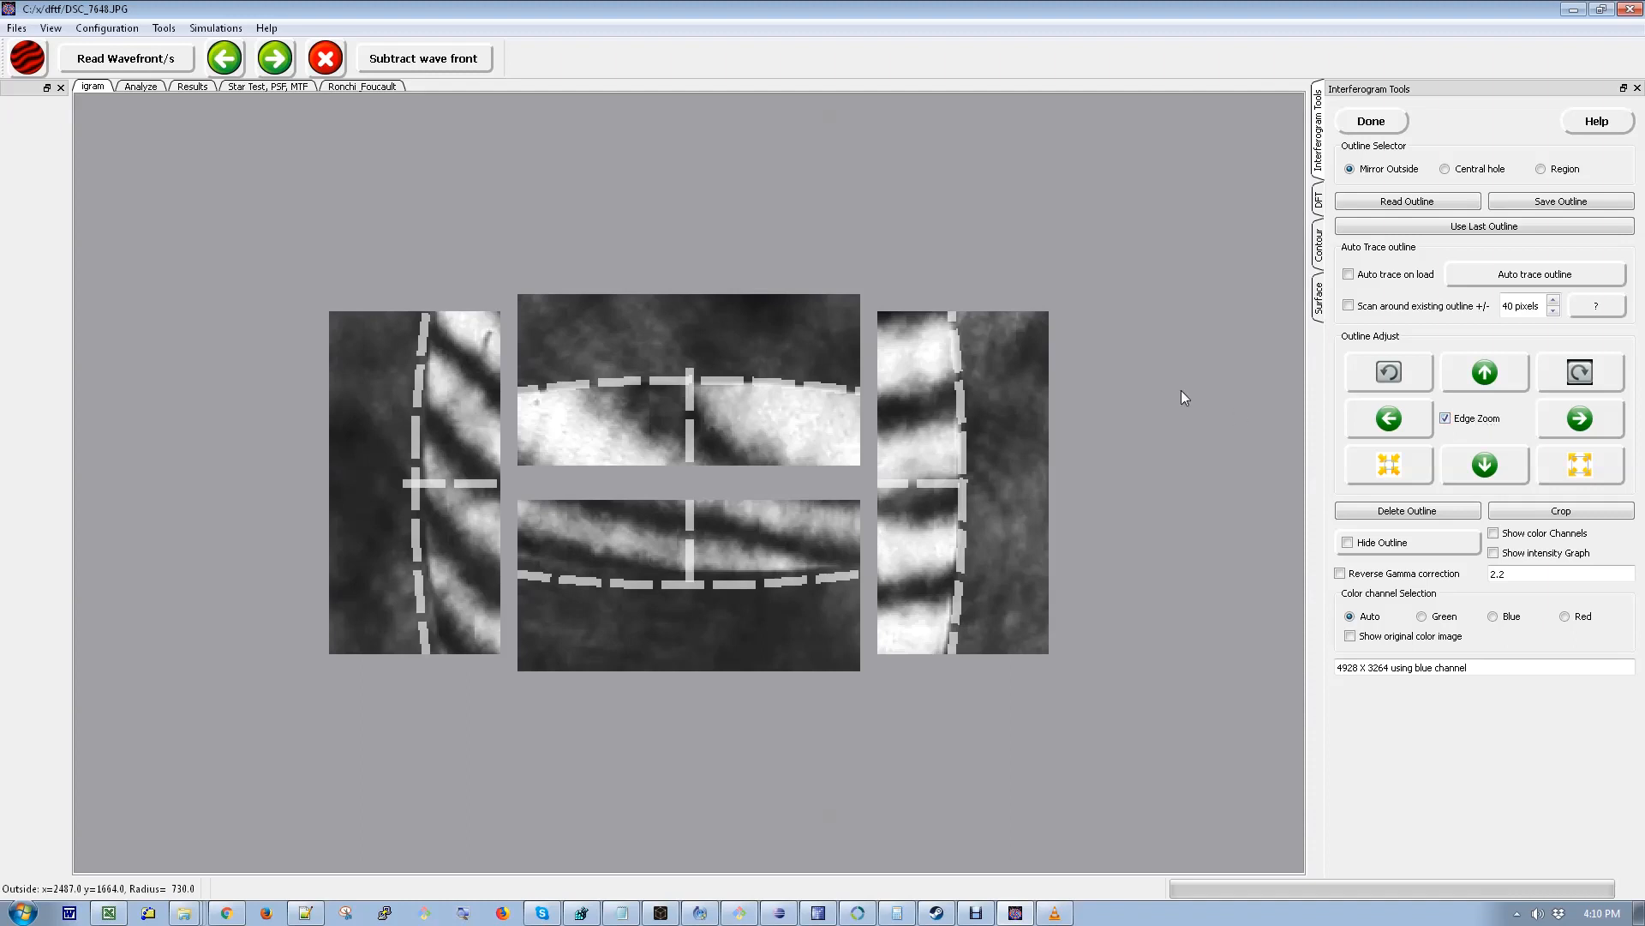
{"action": "key", "text": "Up"}
{"action": "key", "text": "Up"}
{"action": "key", "text": "Up"}
{"action": "key", "text": "Up"}
{"action": "key", "text": "Up"}
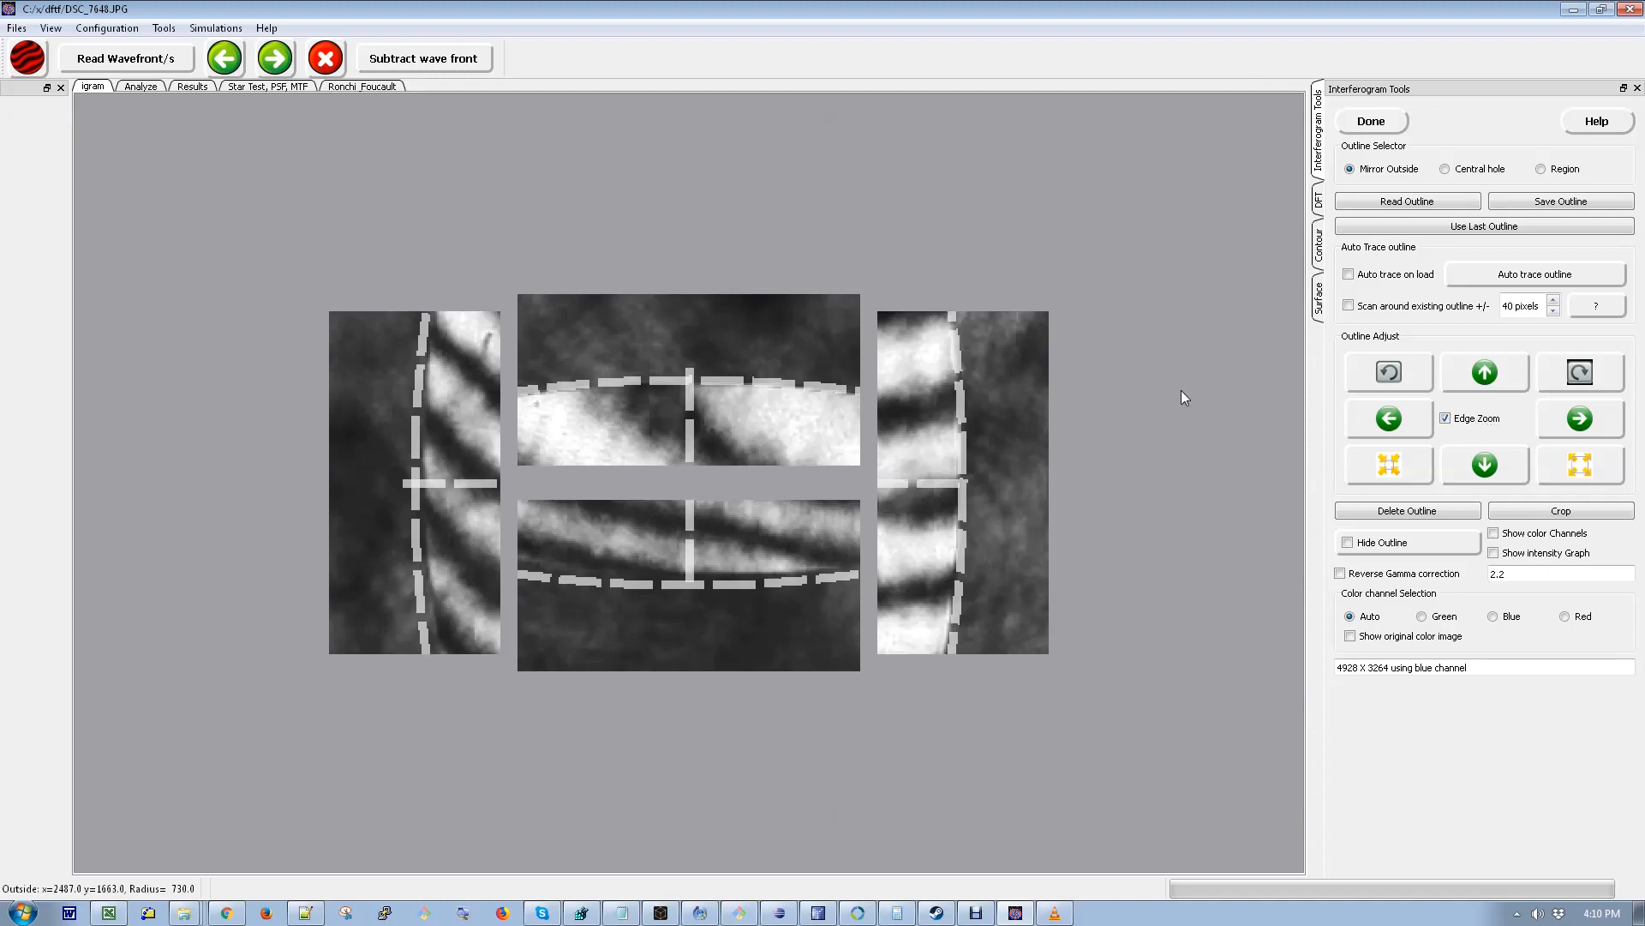
{"action": "key", "text": "Up"}
{"action": "key", "text": "Right"}
{"action": "key", "text": "Right"}
- Shrink the outline by six steps and shift it slightly down and left to follow the mirror edge
{"action": "key", "text": "minus"}
{"action": "key", "text": "minus"}
{"action": "key", "text": "minus"}
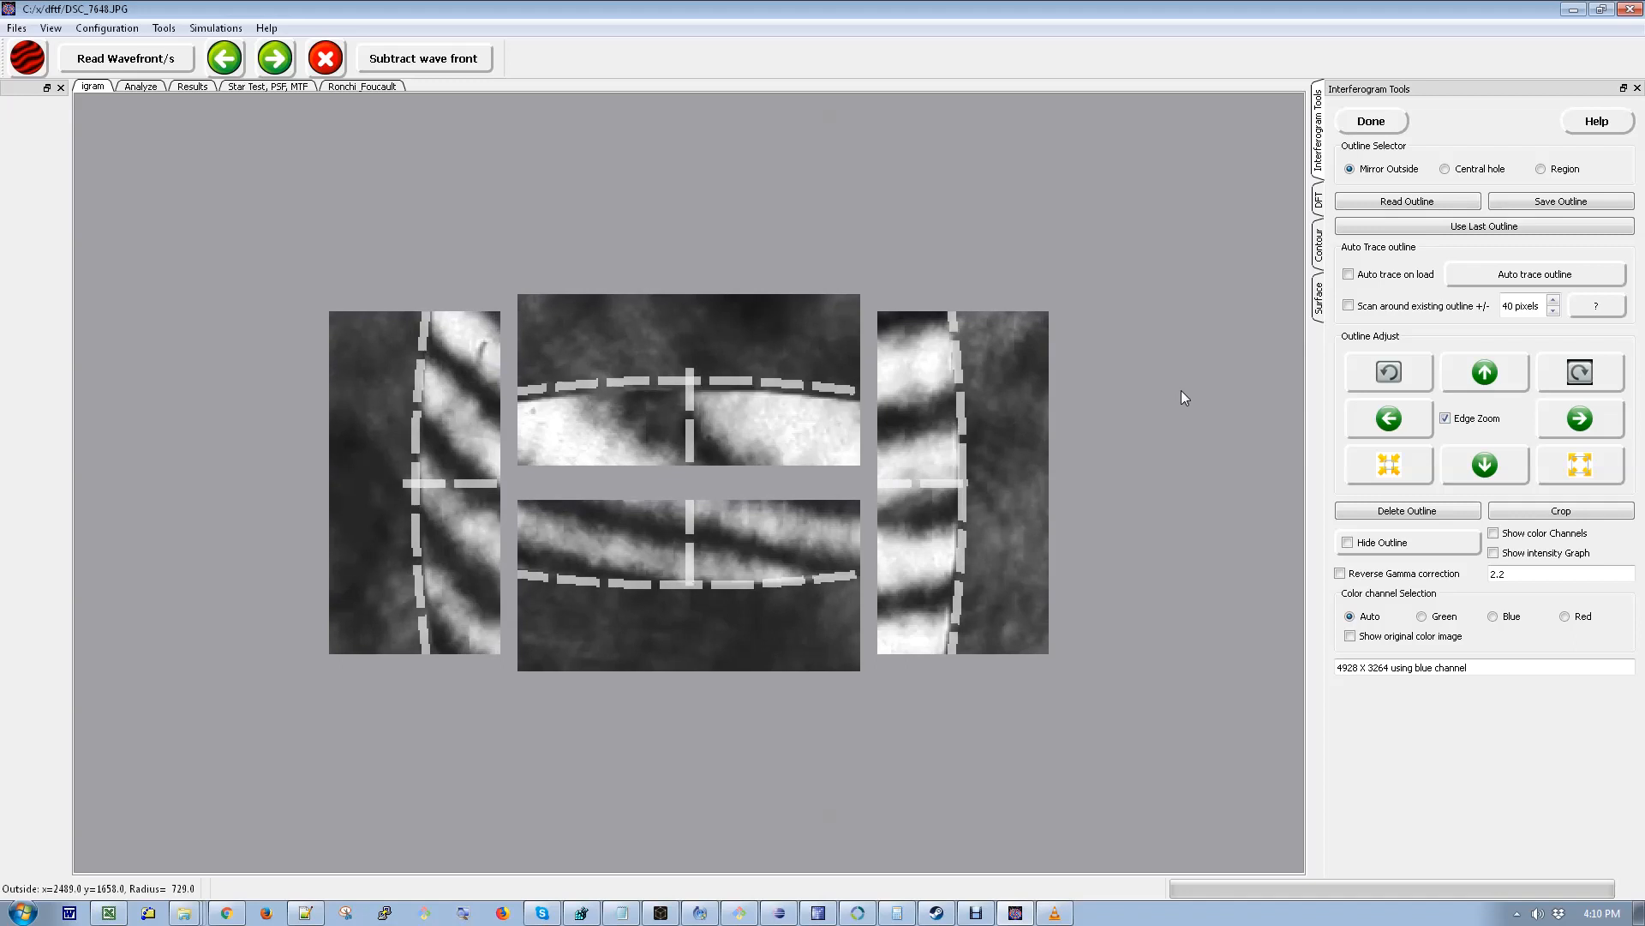
{"action": "key", "text": "minus"}
{"action": "key", "text": "minus"}
{"action": "key", "text": "minus"}
{"action": "key", "text": "minus"}
{"action": "key", "text": "minus"}
{"action": "key", "text": "minus"}
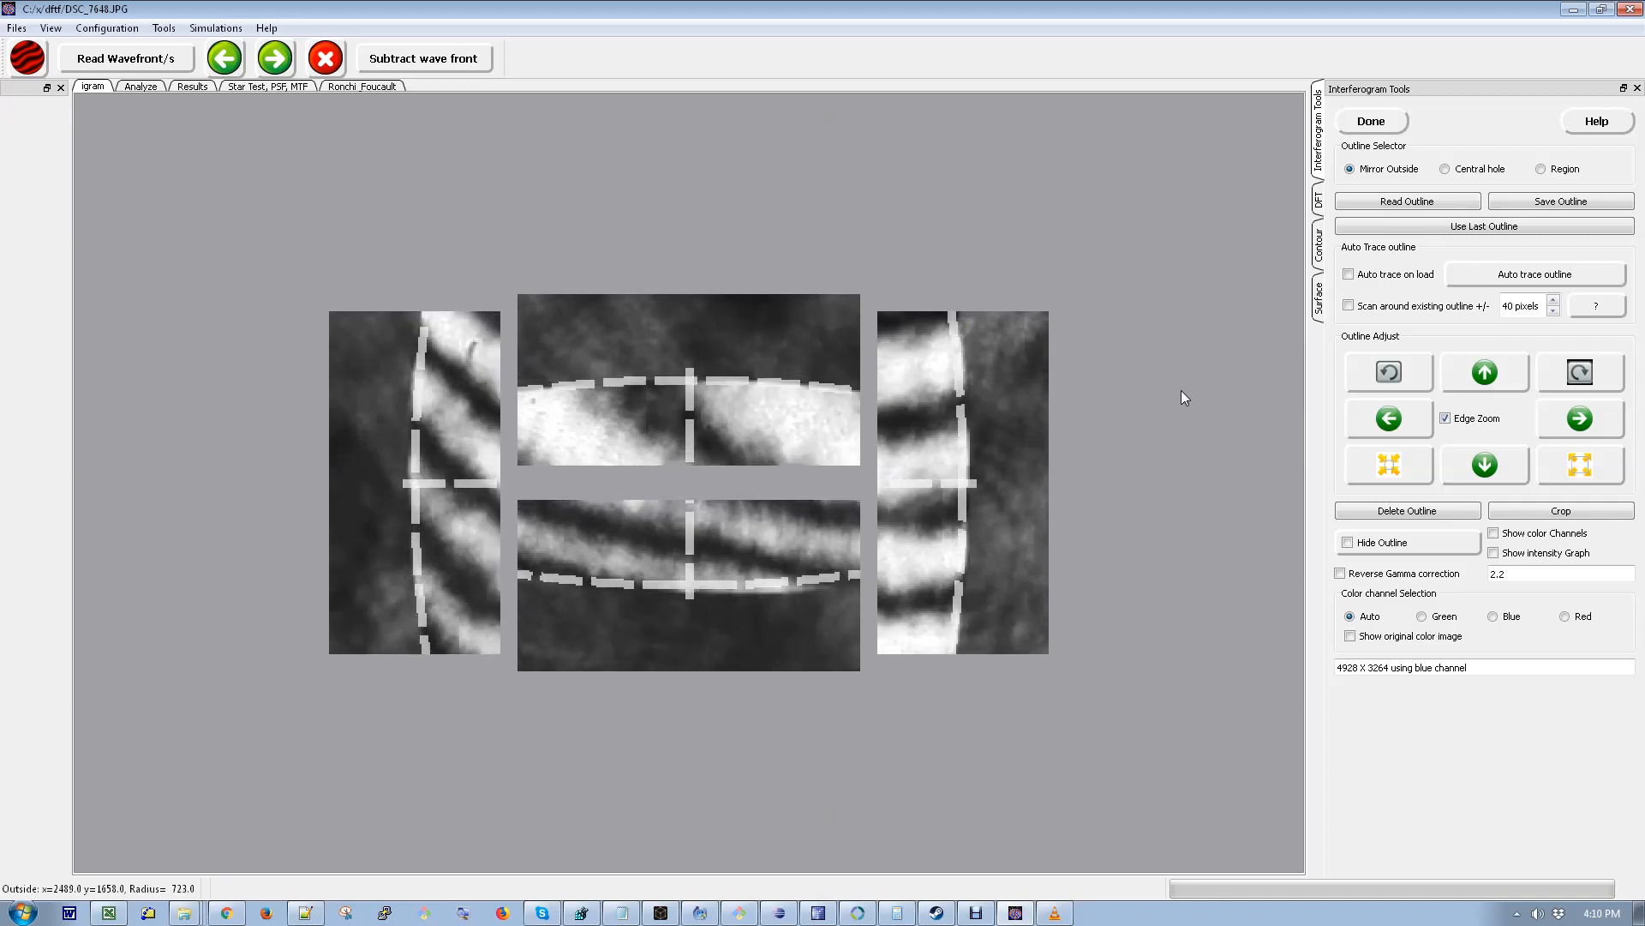
{"action": "key", "text": "Down"}
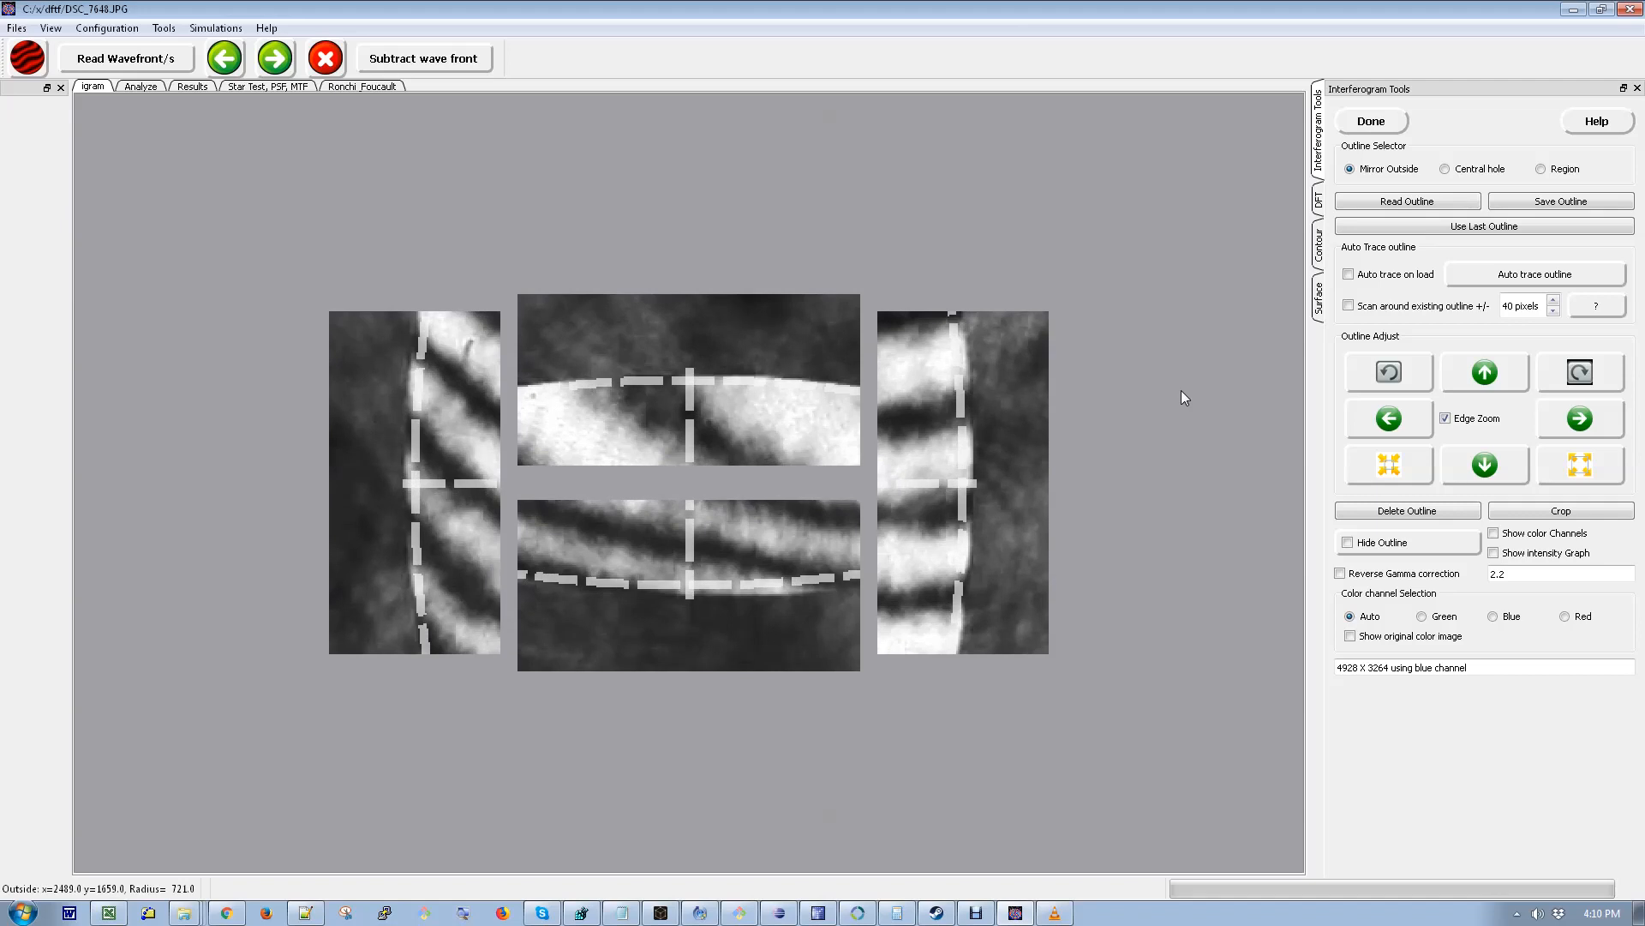
{"action": "key", "text": "Right"}
{"action": "key", "text": "Left"}
{"action": "key", "text": "Left"}
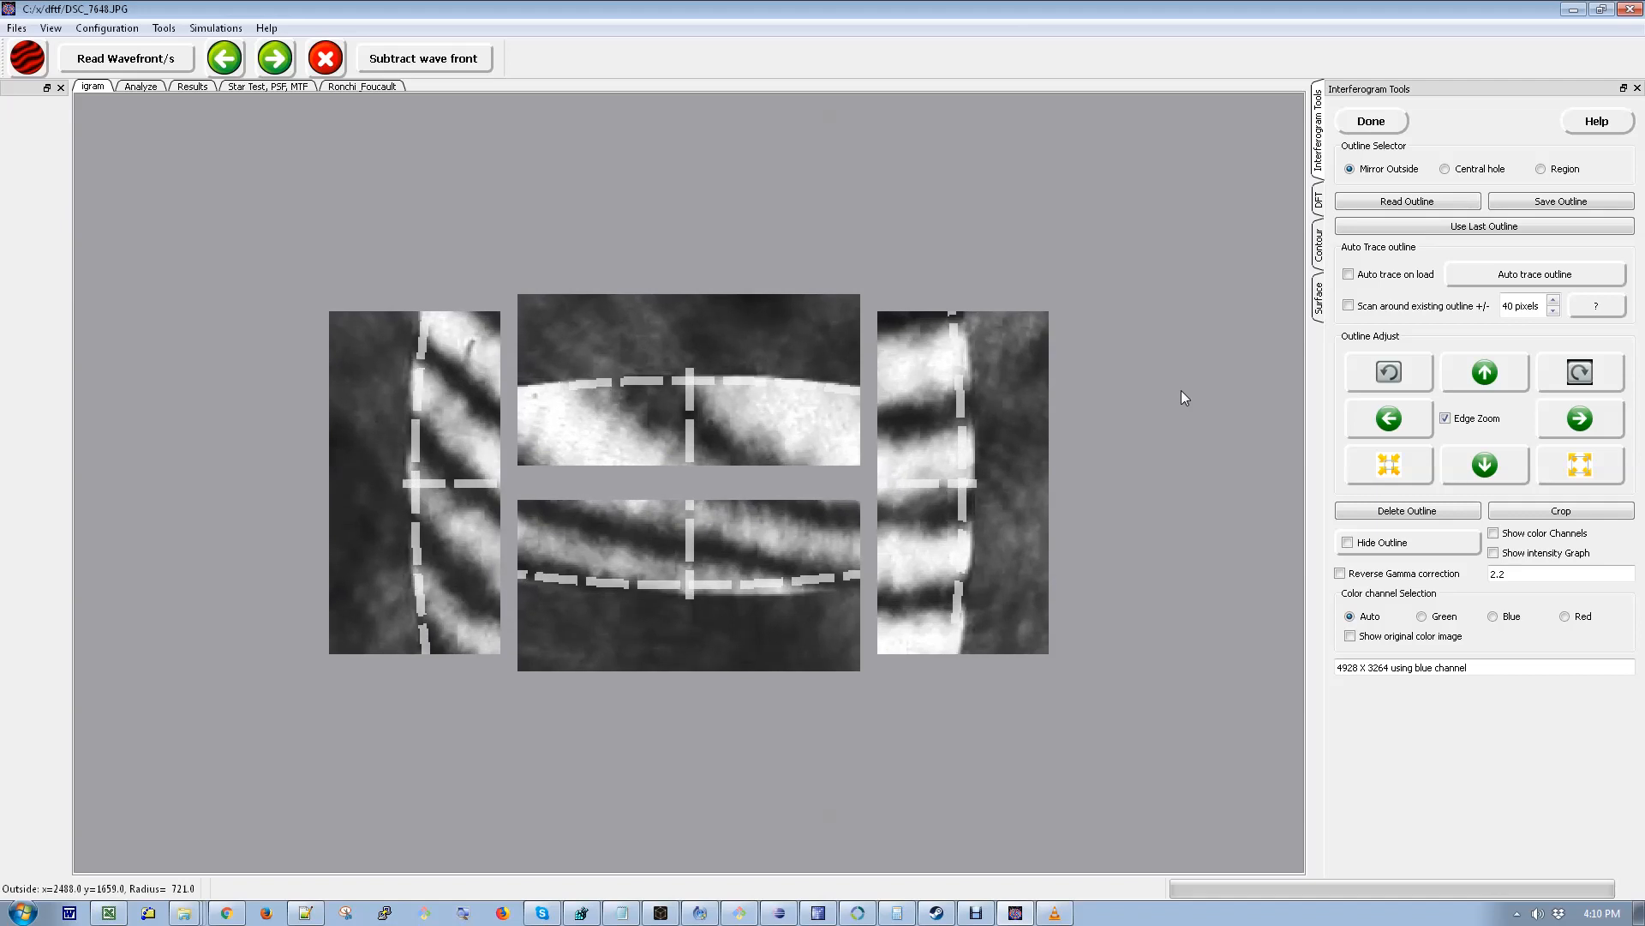
- Enlarge the outline by three steps, nudge it right and down, and toggle Edge Zoom to check the fit
{"action": "key", "text": "plus"}
{"action": "key", "text": "plus"}
{"action": "key", "text": "plus"}
{"action": "key", "text": "Right"}
{"action": "key", "text": "Right"}
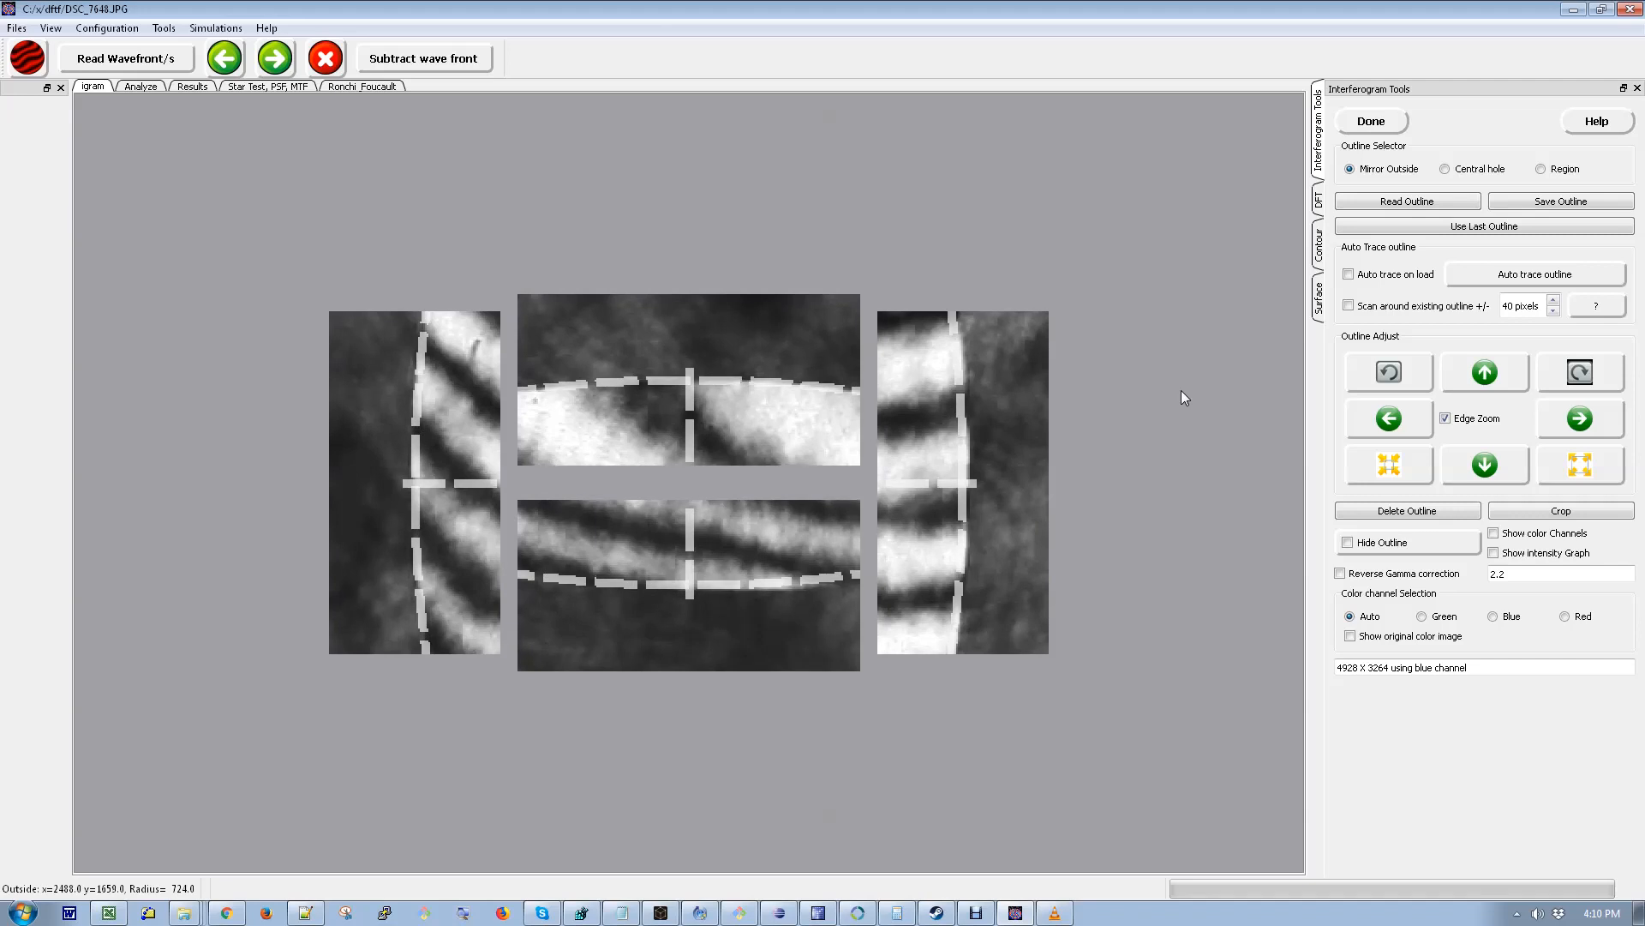
{"action": "key", "text": "Left"}
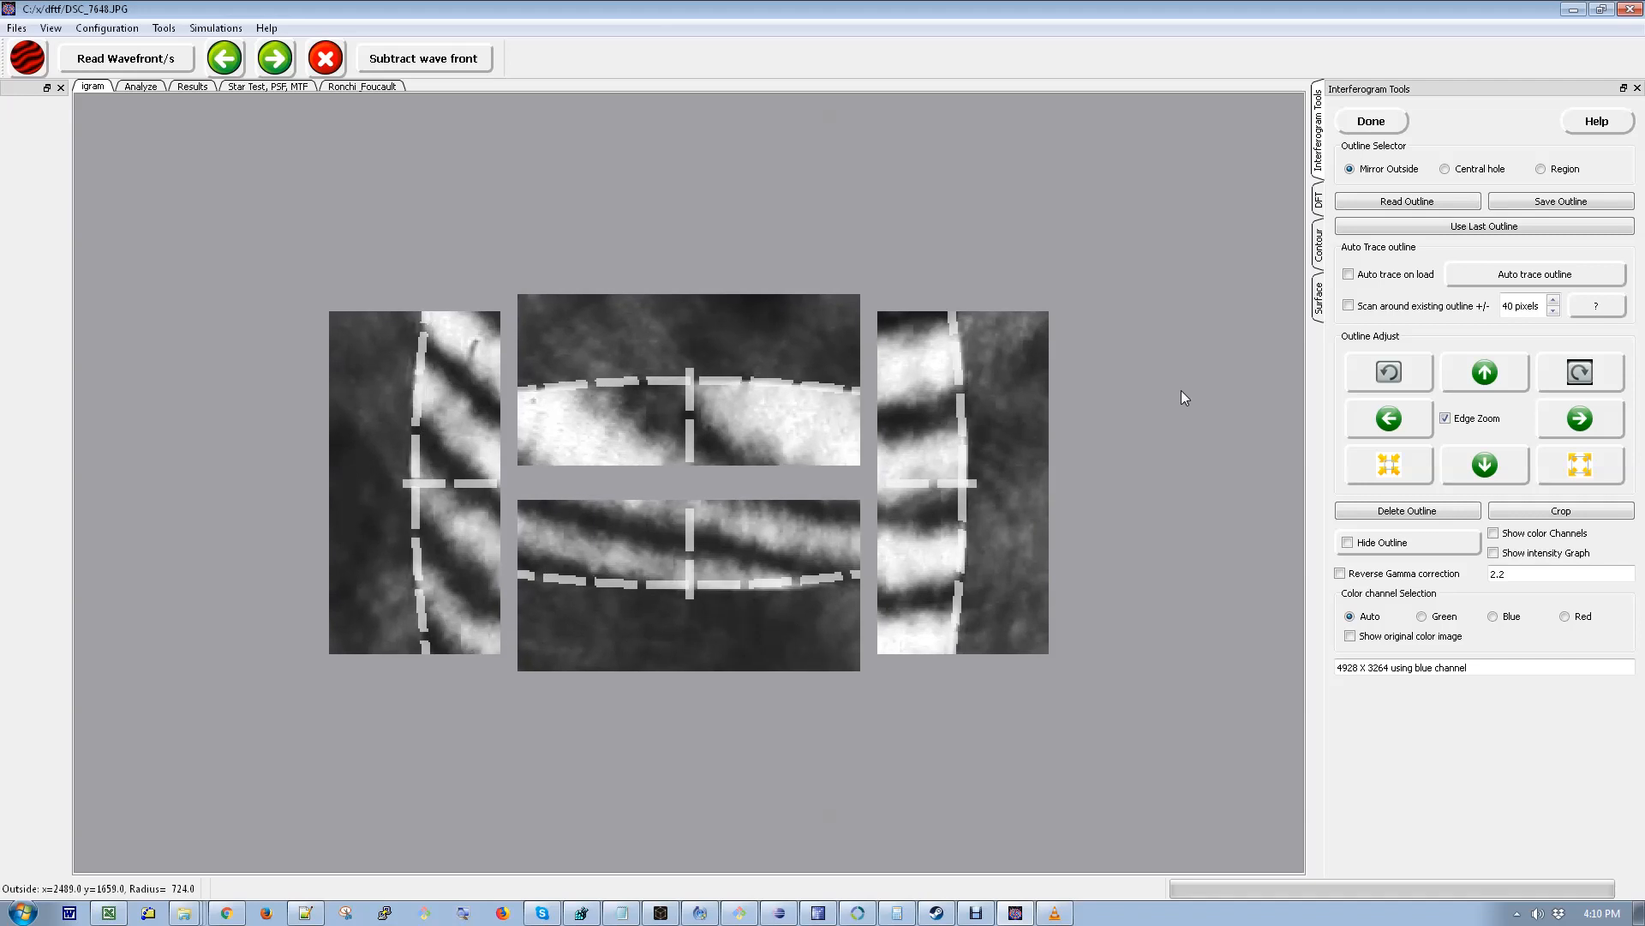
{"action": "key", "text": "Down"}
{"action": "key", "text": "Down"}
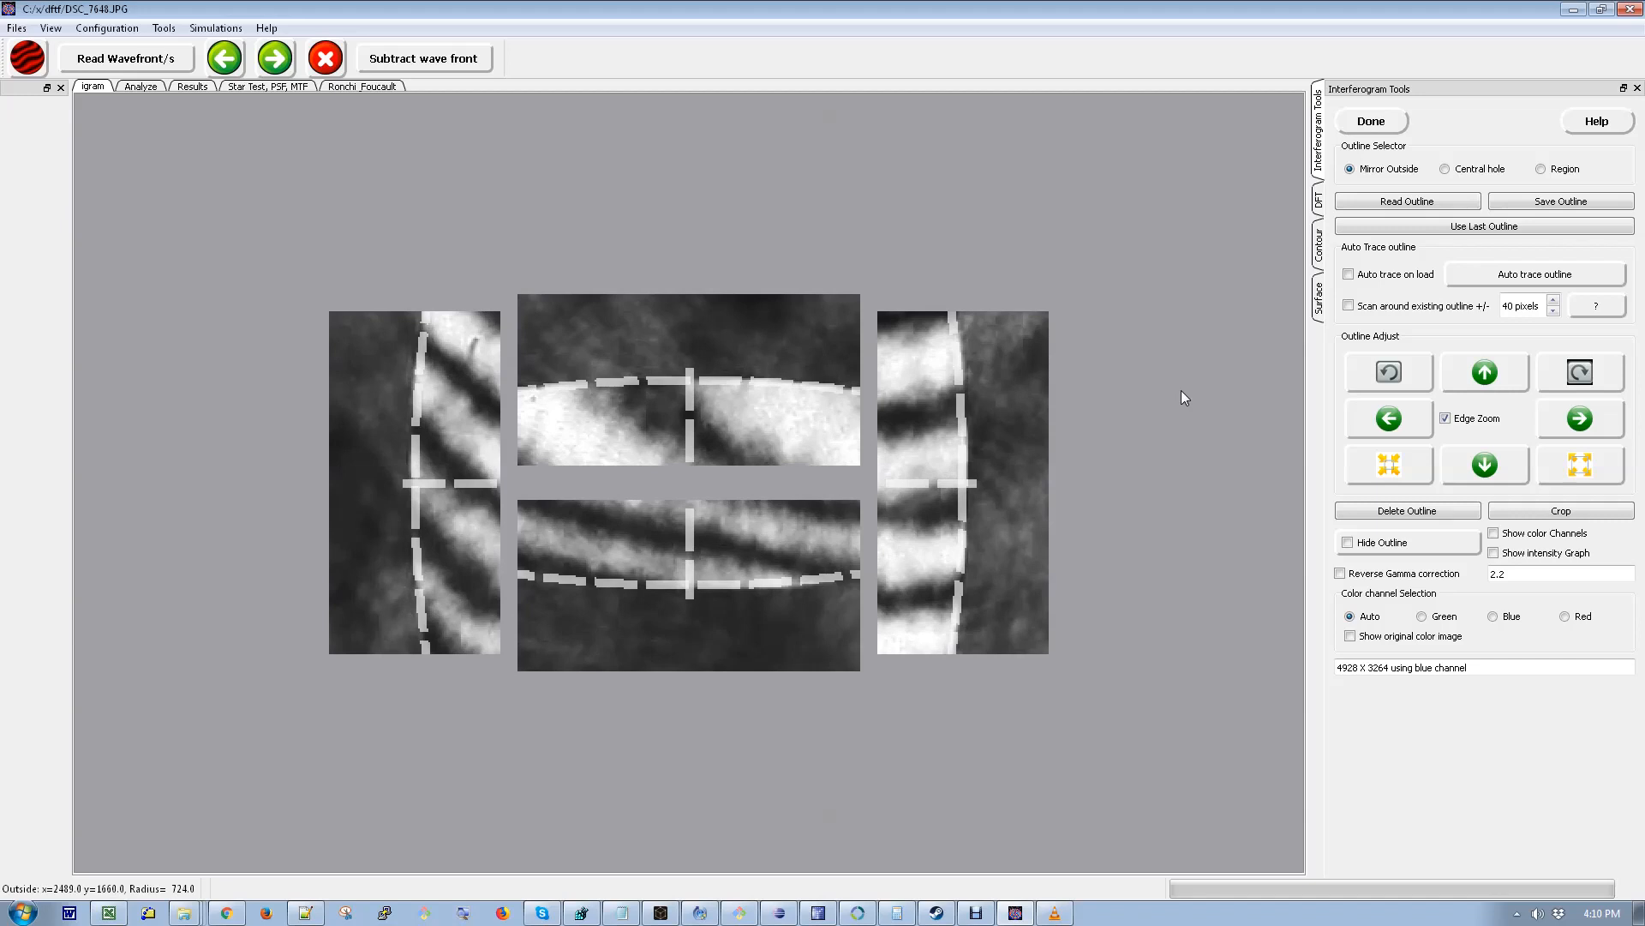
{"action": "key", "text": "Page_Up"}
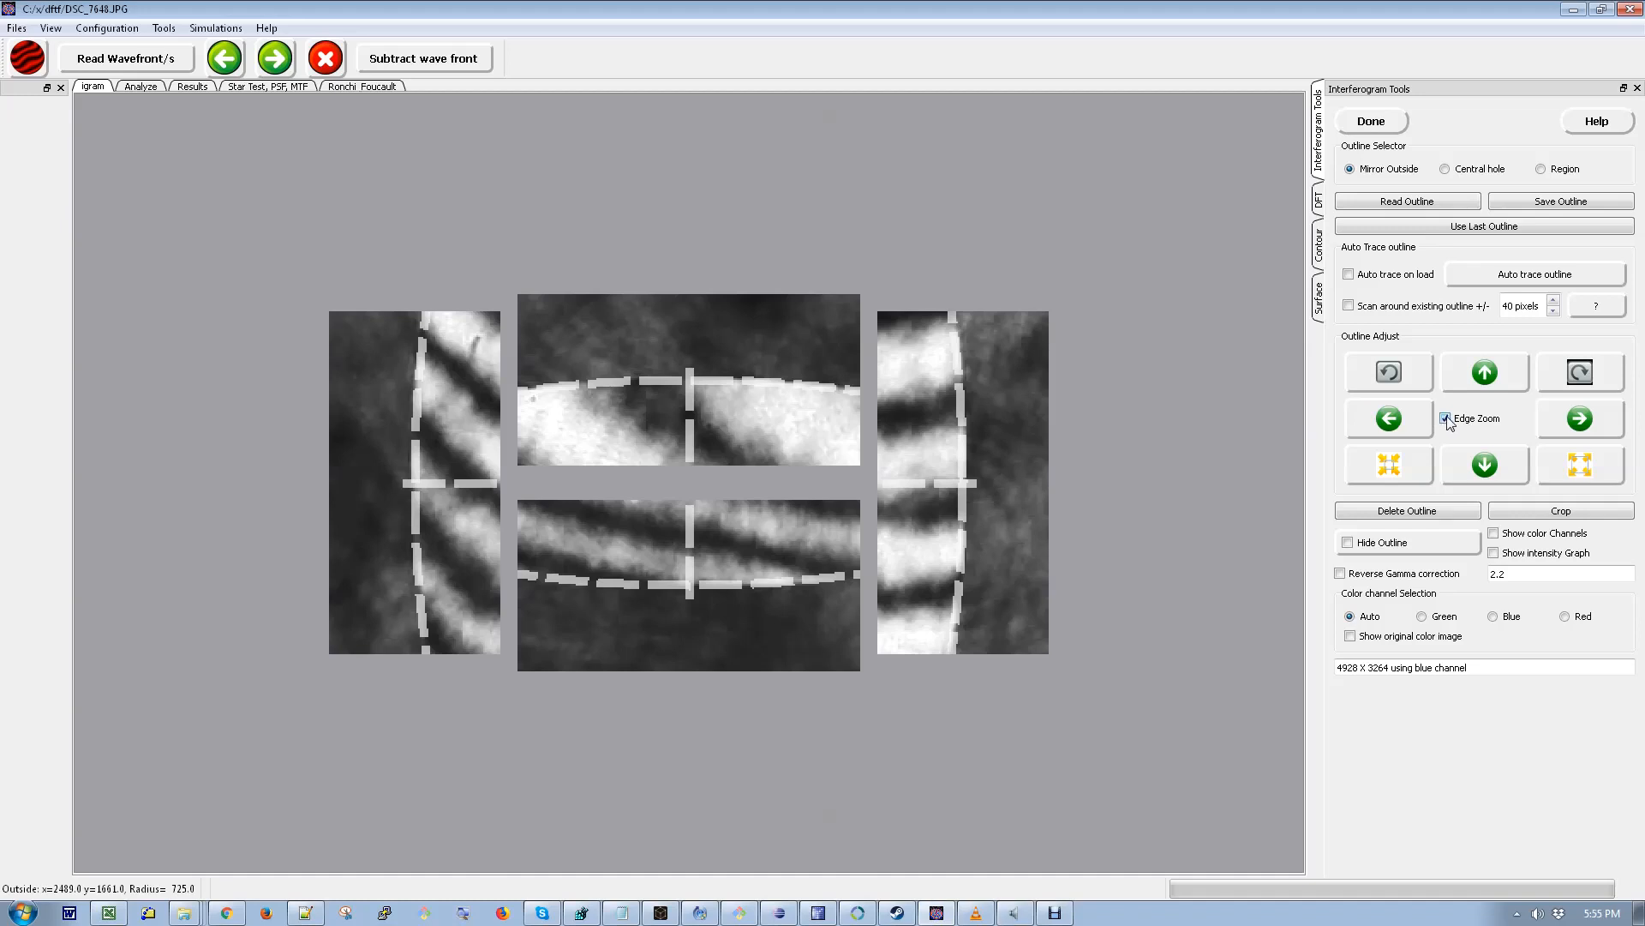
{"action": "left_click", "coordinate": [1446, 418]}
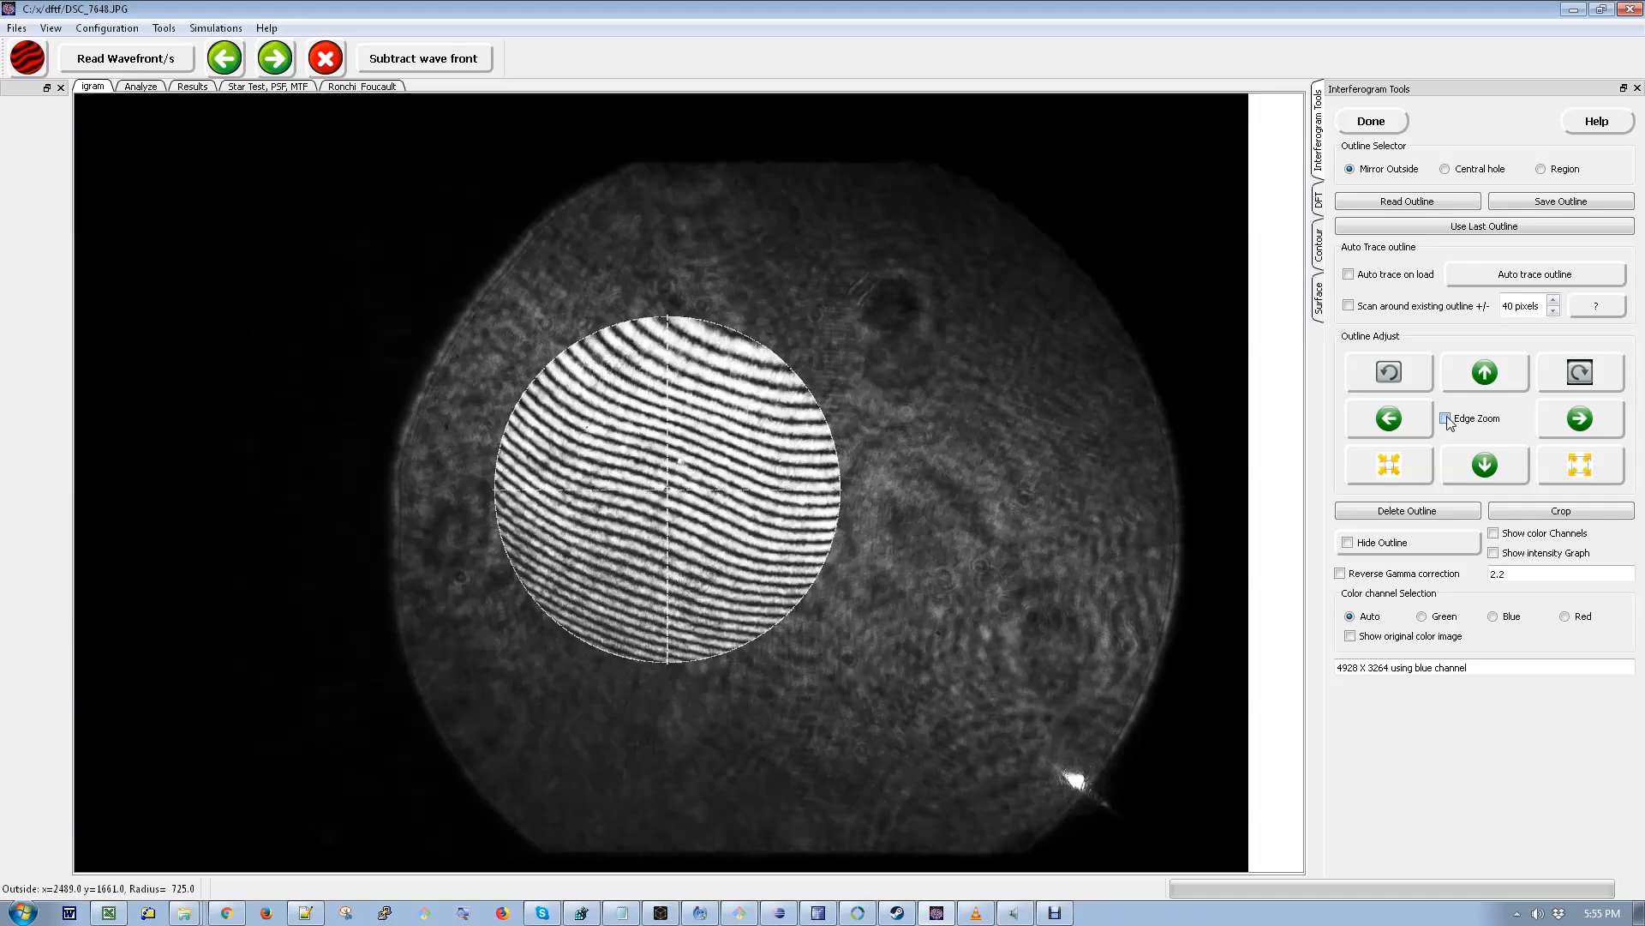
{"action": "left_click", "coordinate": [1446, 417]}
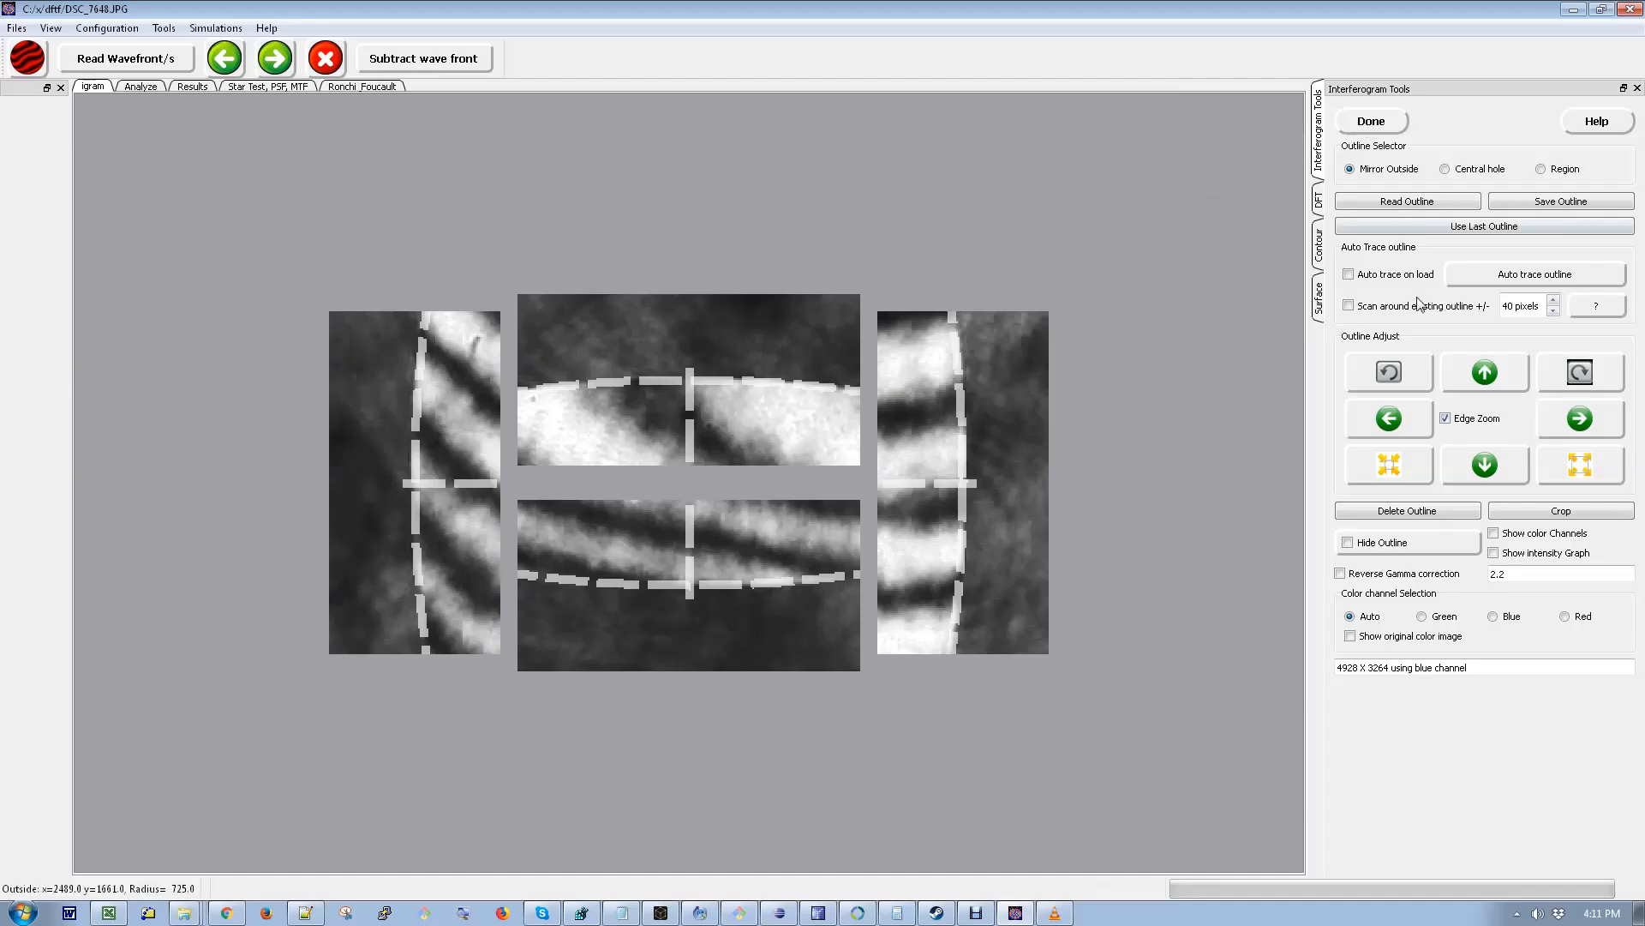
- Turn off Edge Zoom, crop the interferogram to the outline and finish the outline stage
{"action": "left_click", "coordinate": [1446, 418]}
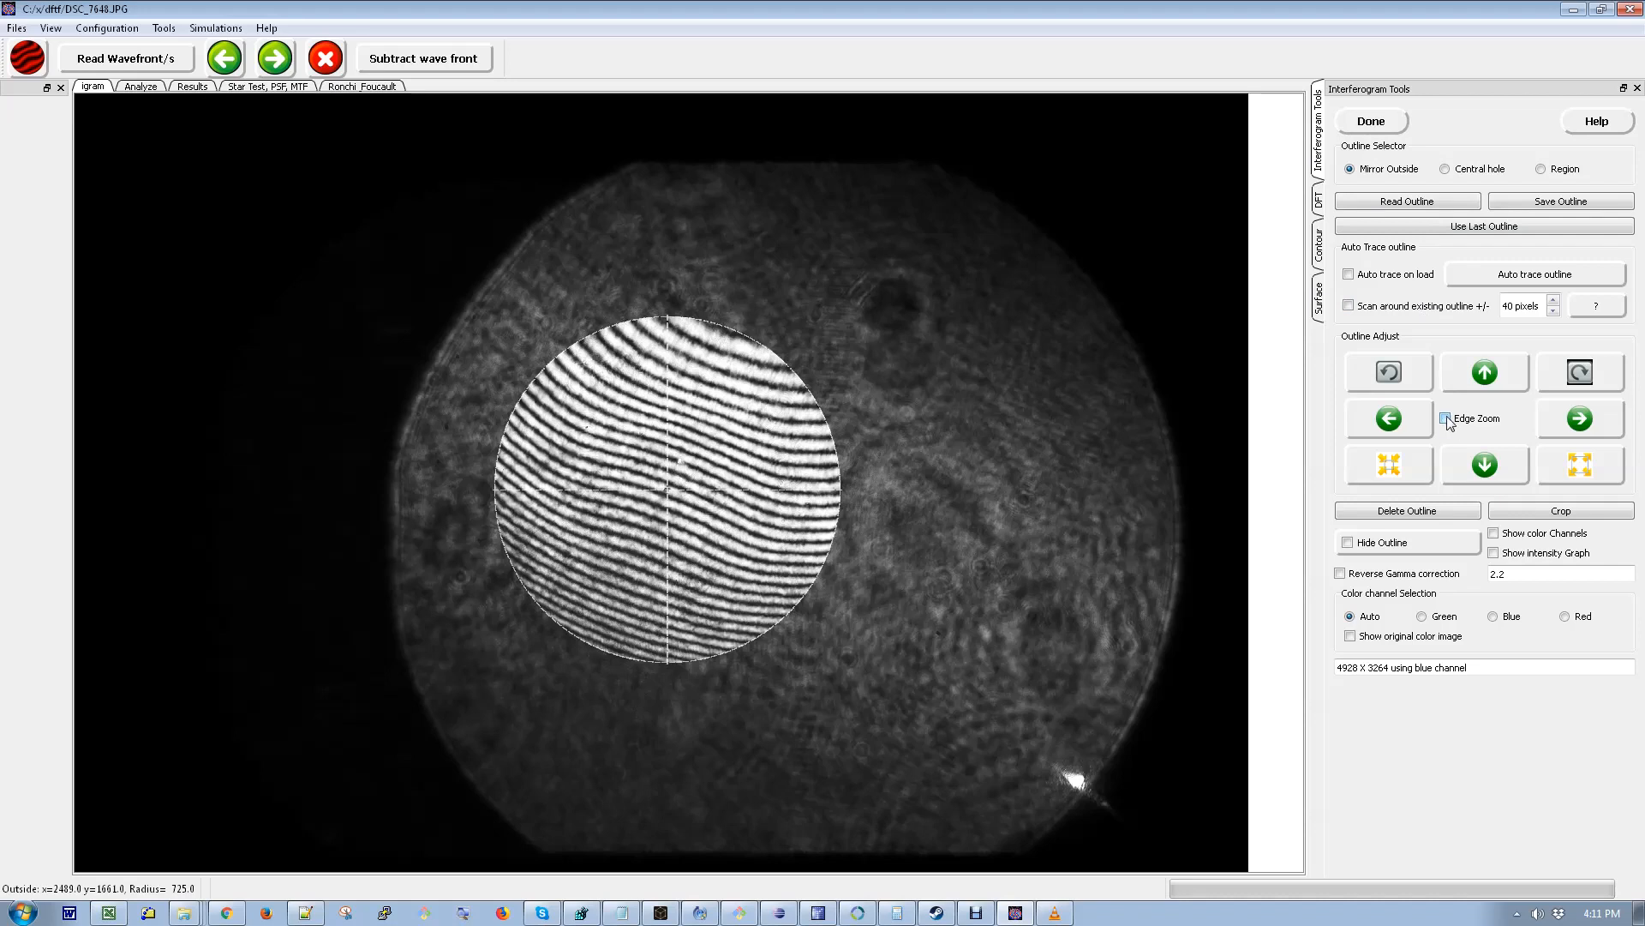
{"action": "left_click", "coordinate": [1562, 512]}
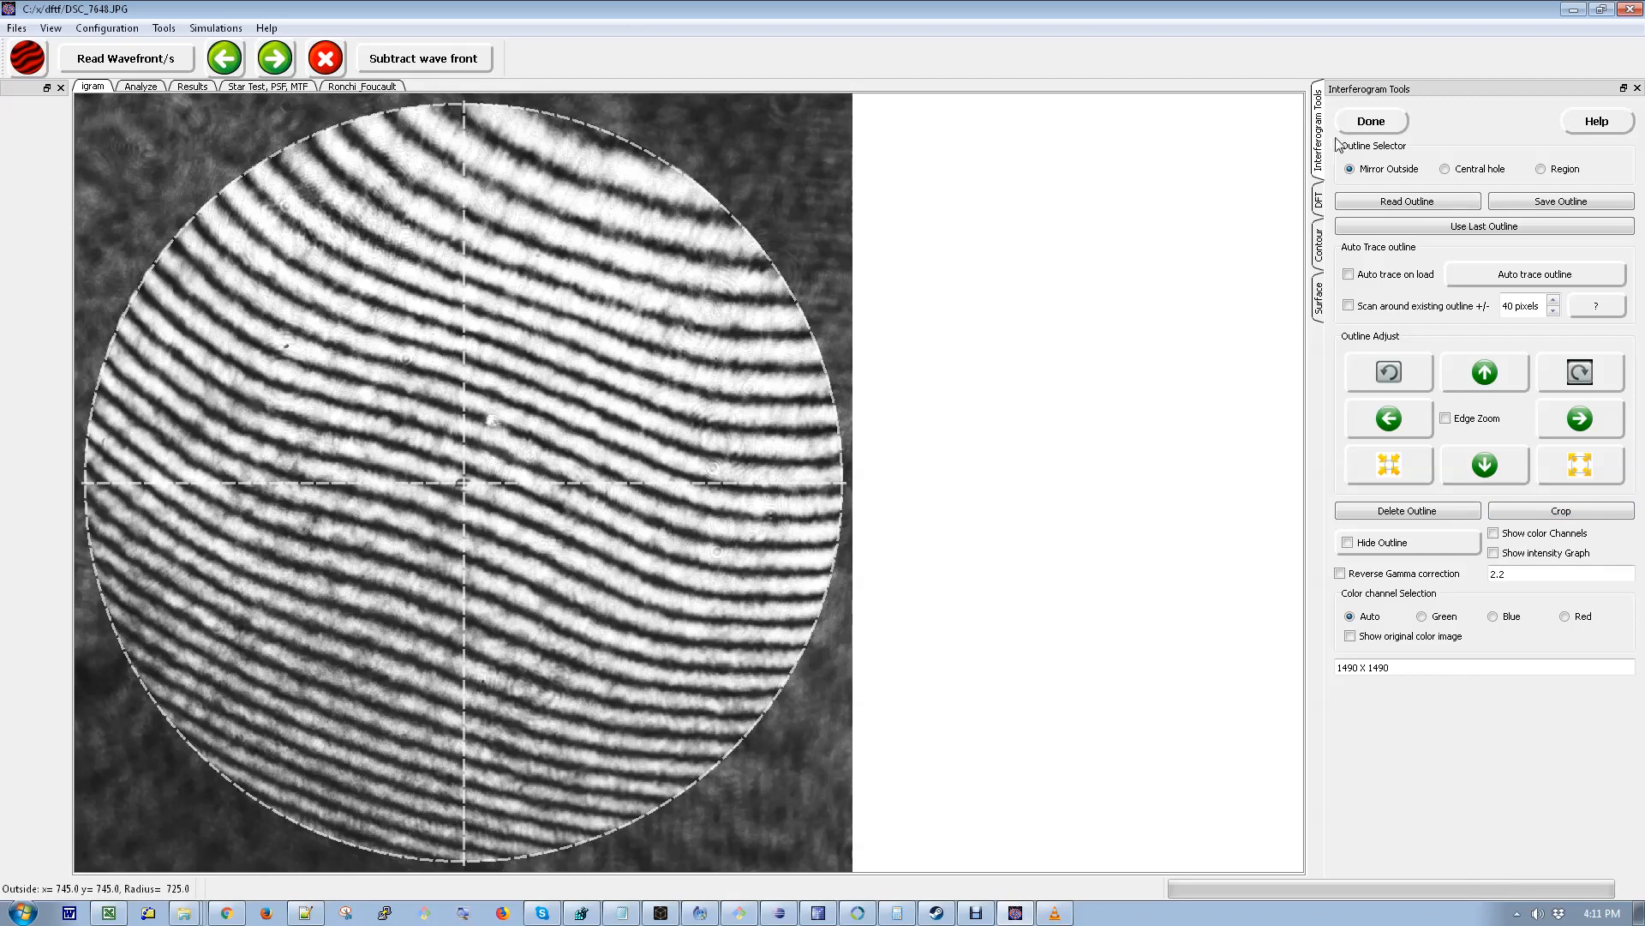
{"action": "left_click", "coordinate": [1371, 122]}
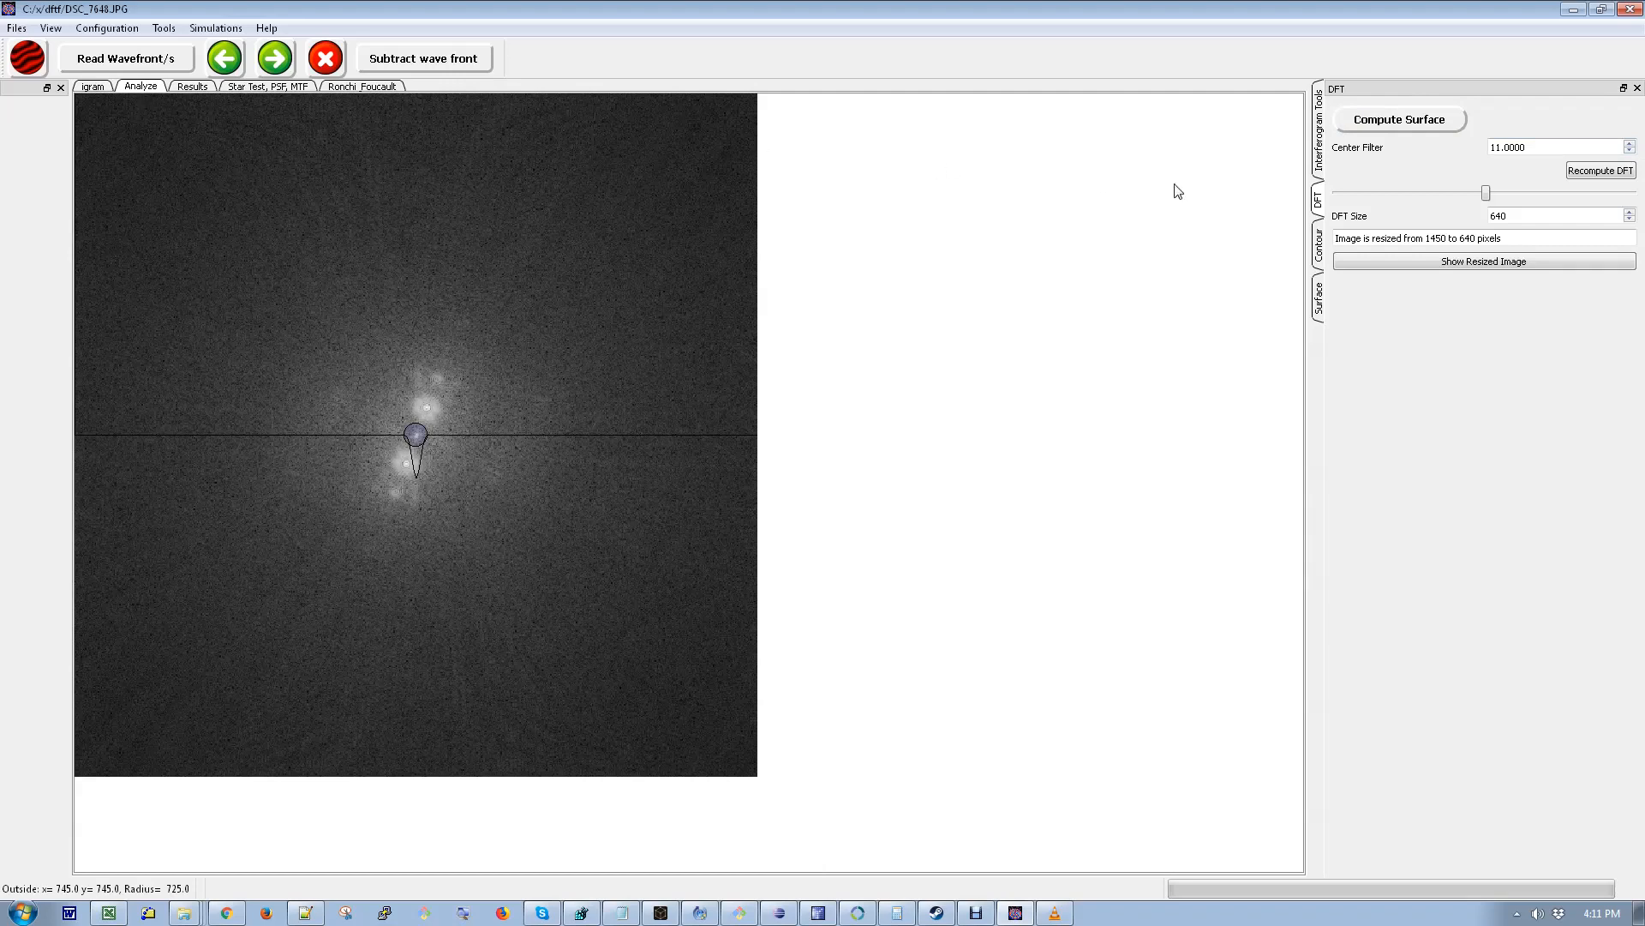
- Set the DFT center filter to 15, compute the surface and accept inverting the wavefront
{"action": "left_click", "coordinate": [1630, 152]}
{"action": "left_click", "coordinate": [1630, 152]}
{"action": "left_click", "coordinate": [1630, 152]}
{"action": "left_click", "coordinate": [1630, 151]}
{"action": "left_click", "coordinate": [1630, 152]}
{"action": "left_click", "coordinate": [1630, 152]}
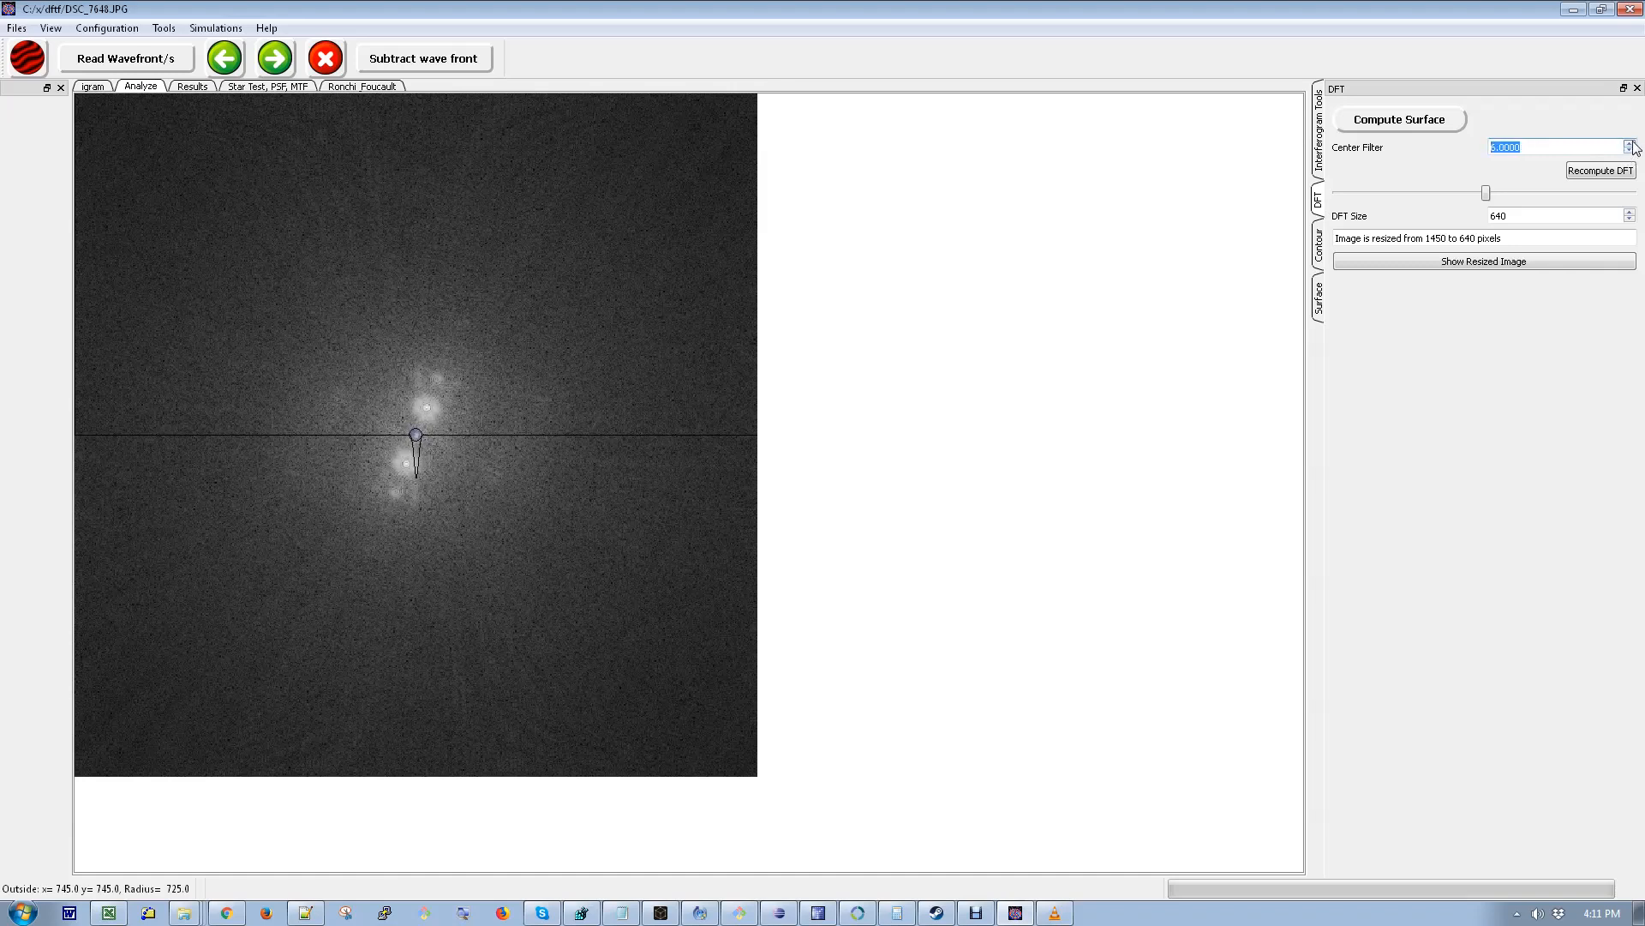
{"action": "scroll", "coordinate": [1632, 141], "scroll_direction": "up", "scroll_amount": 6}
{"action": "scroll", "coordinate": [1636, 149], "scroll_direction": "up", "scroll_amount": 1}
{"action": "left_click", "coordinate": [1630, 144]}
{"action": "scroll", "coordinate": [1633, 147], "scroll_direction": "up", "scroll_amount": 9}
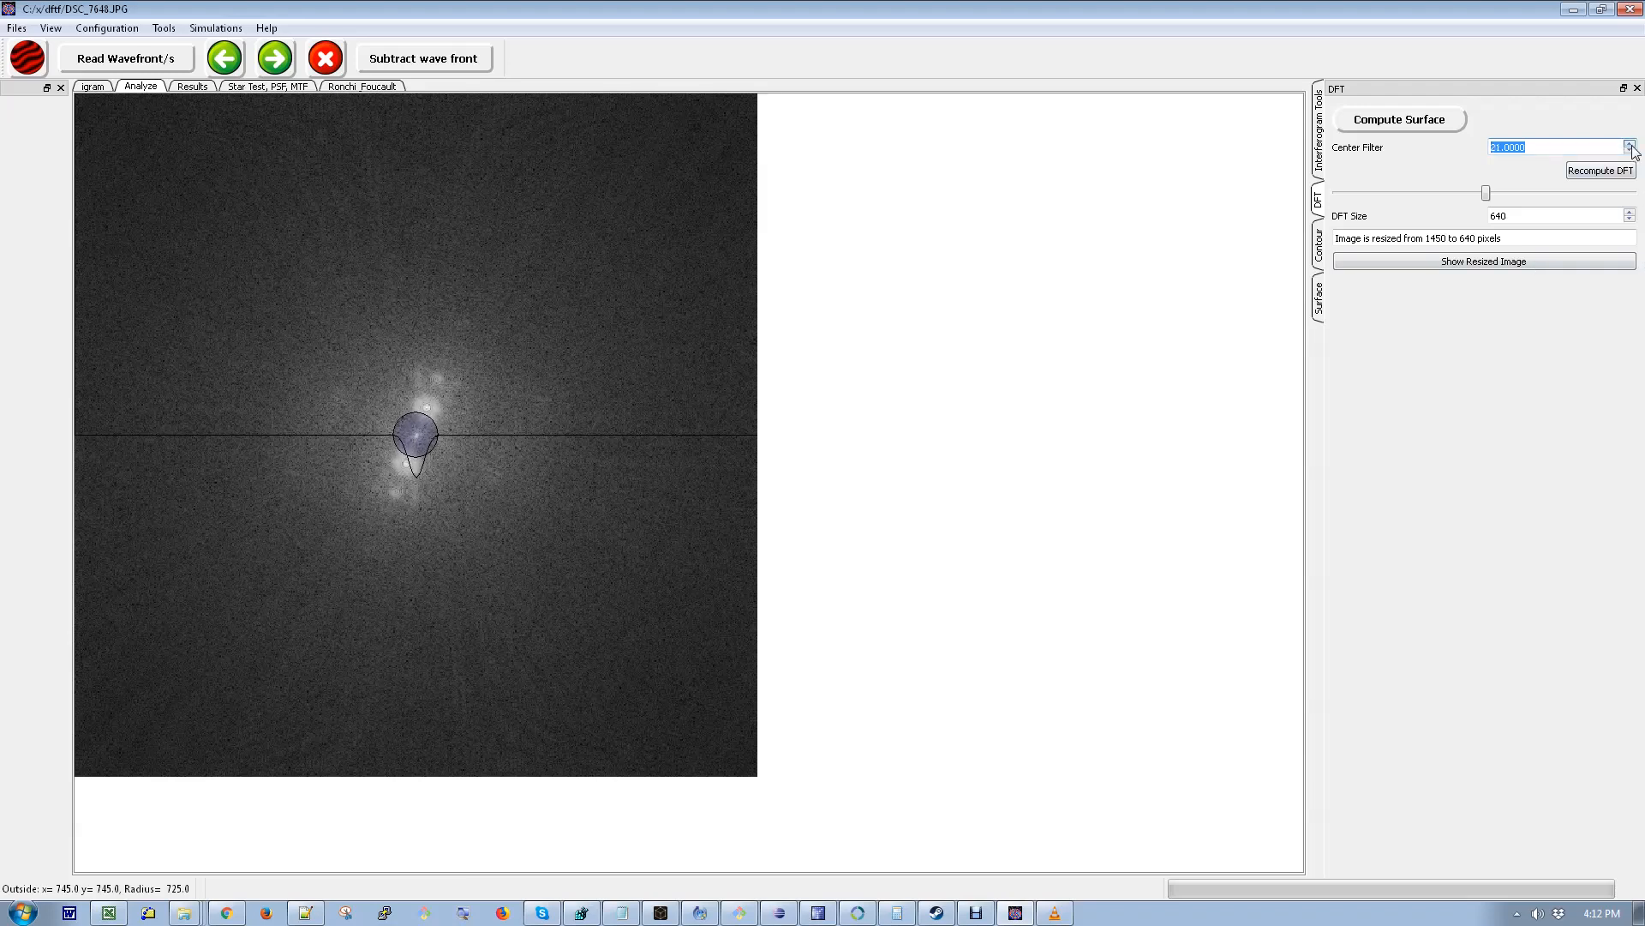
{"action": "scroll", "coordinate": [1633, 150], "scroll_direction": "down", "scroll_amount": 5}
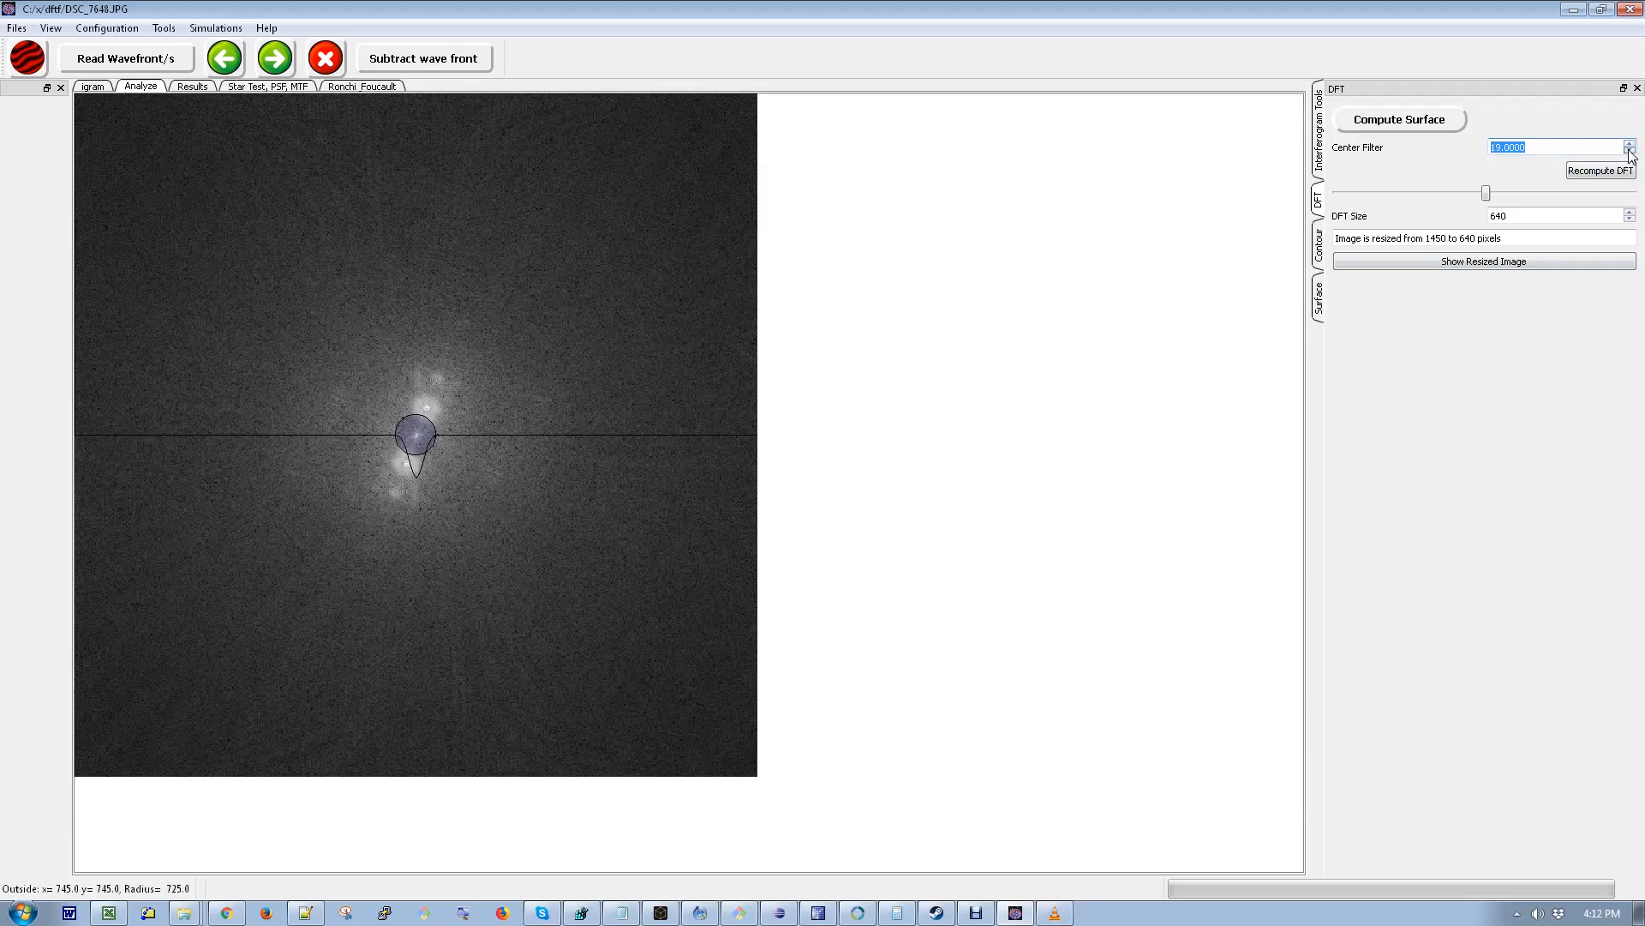
{"action": "scroll", "coordinate": [1633, 154], "scroll_direction": "down", "scroll_amount": 2}
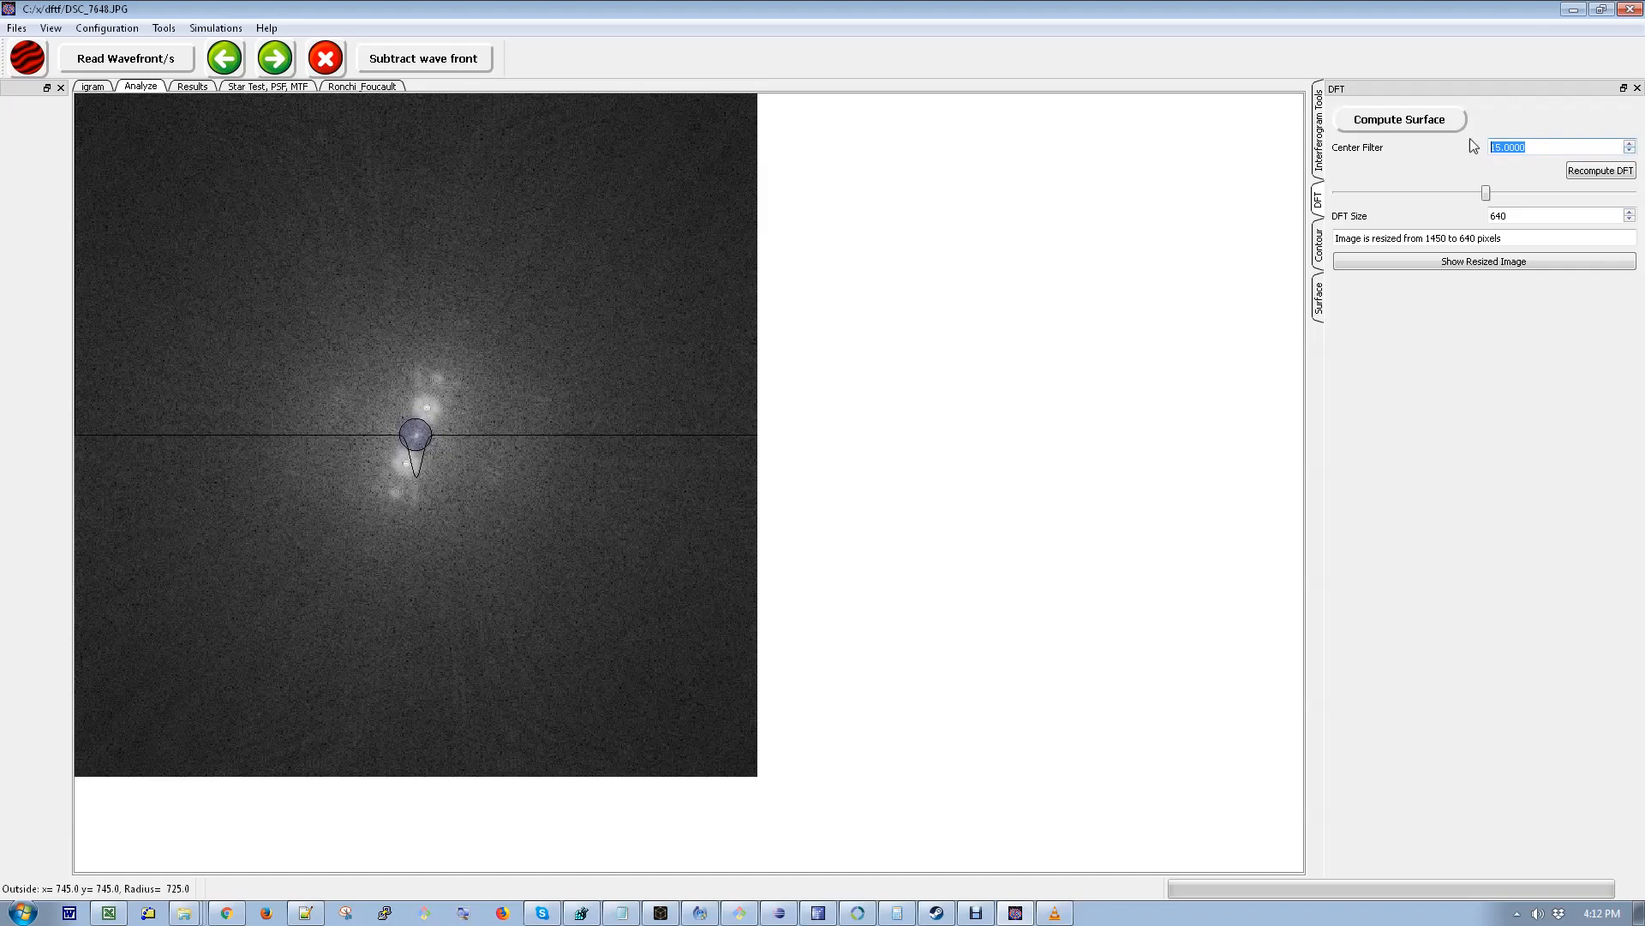
{"action": "left_click", "coordinate": [1397, 121]}
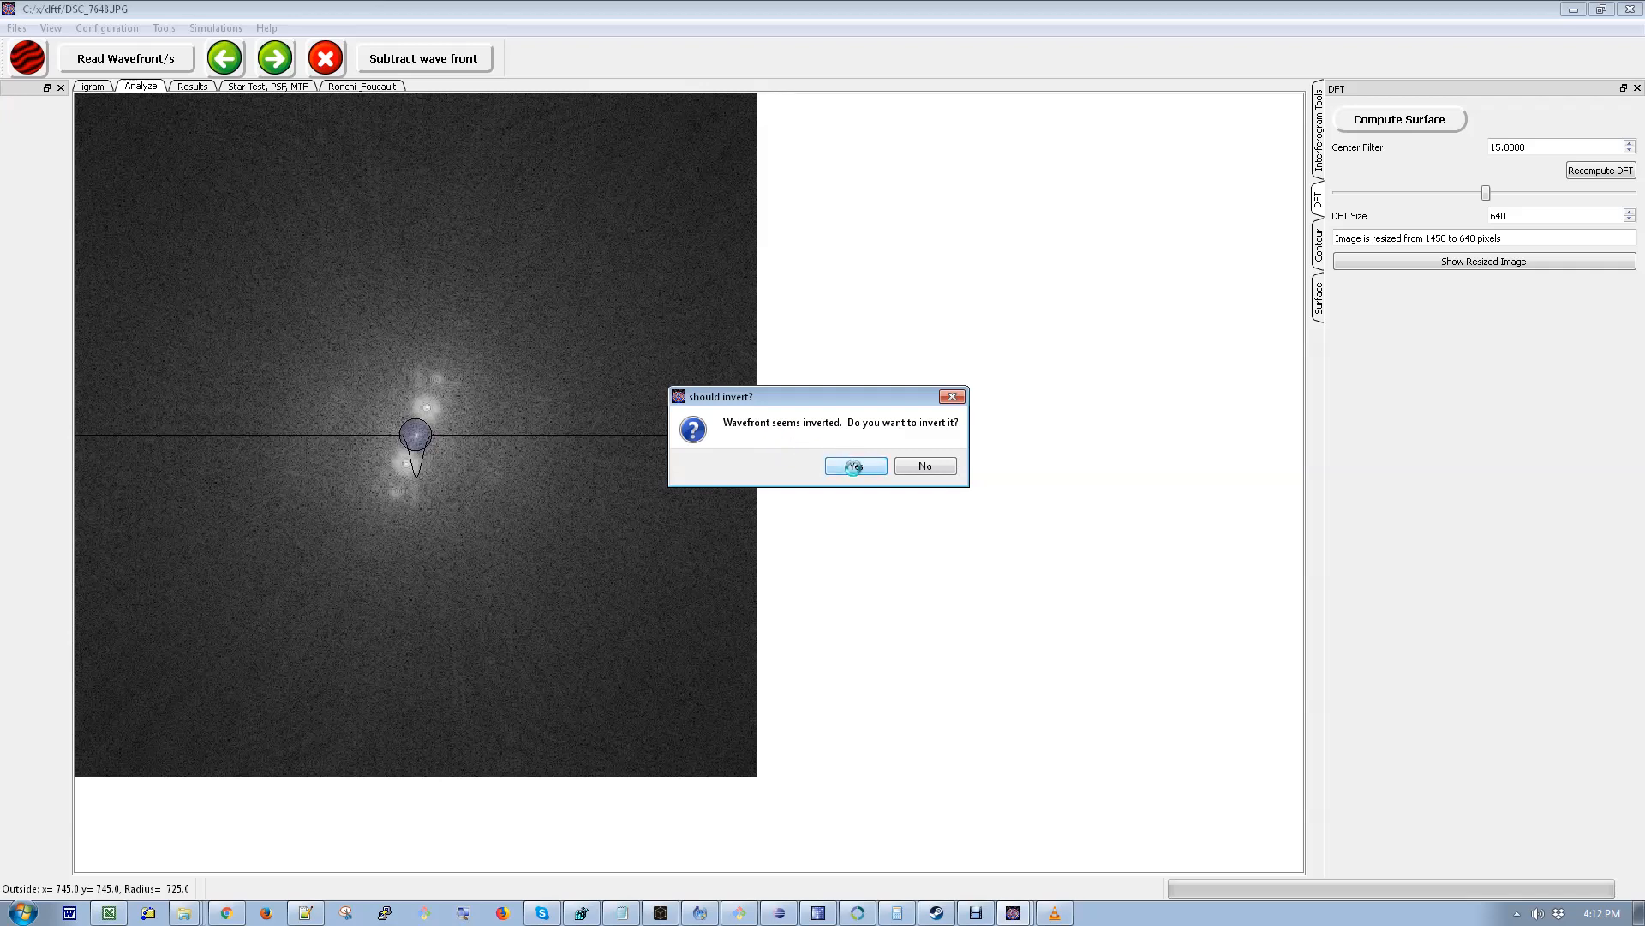
{"action": "left_click", "coordinate": [854, 468]}
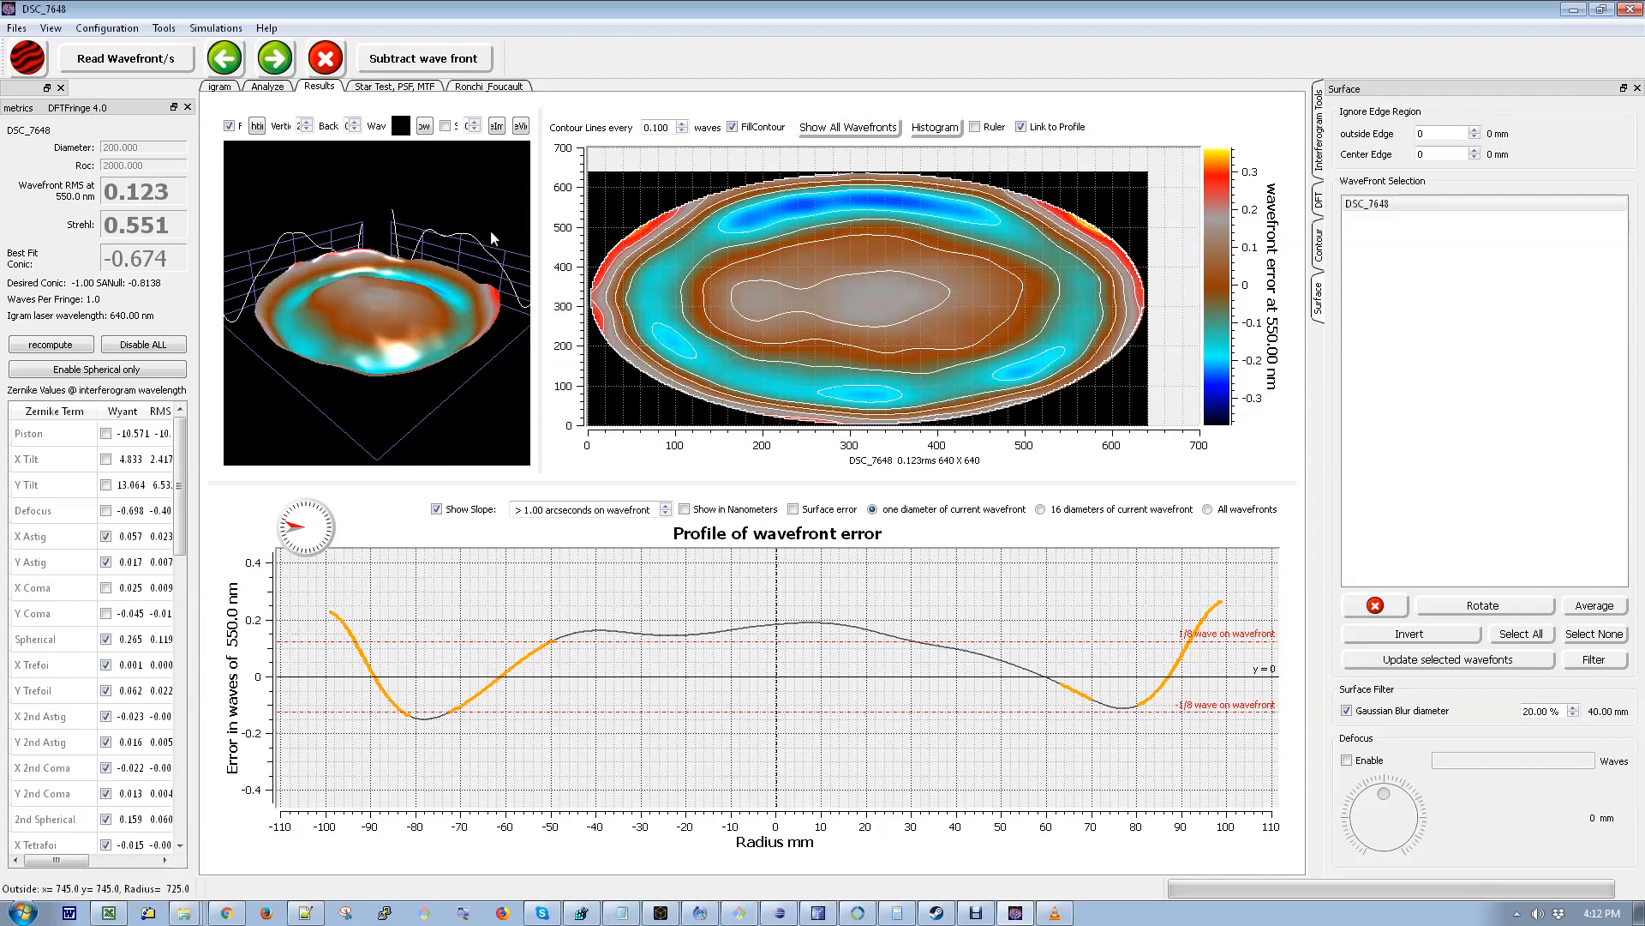
- Open the mirror configuration, switch off millimetre units and set the diameter to 5.75 and ROC to 62.5
{"action": "left_click_drag", "start_coordinate": [540, 182], "coordinate": [781, 198]}
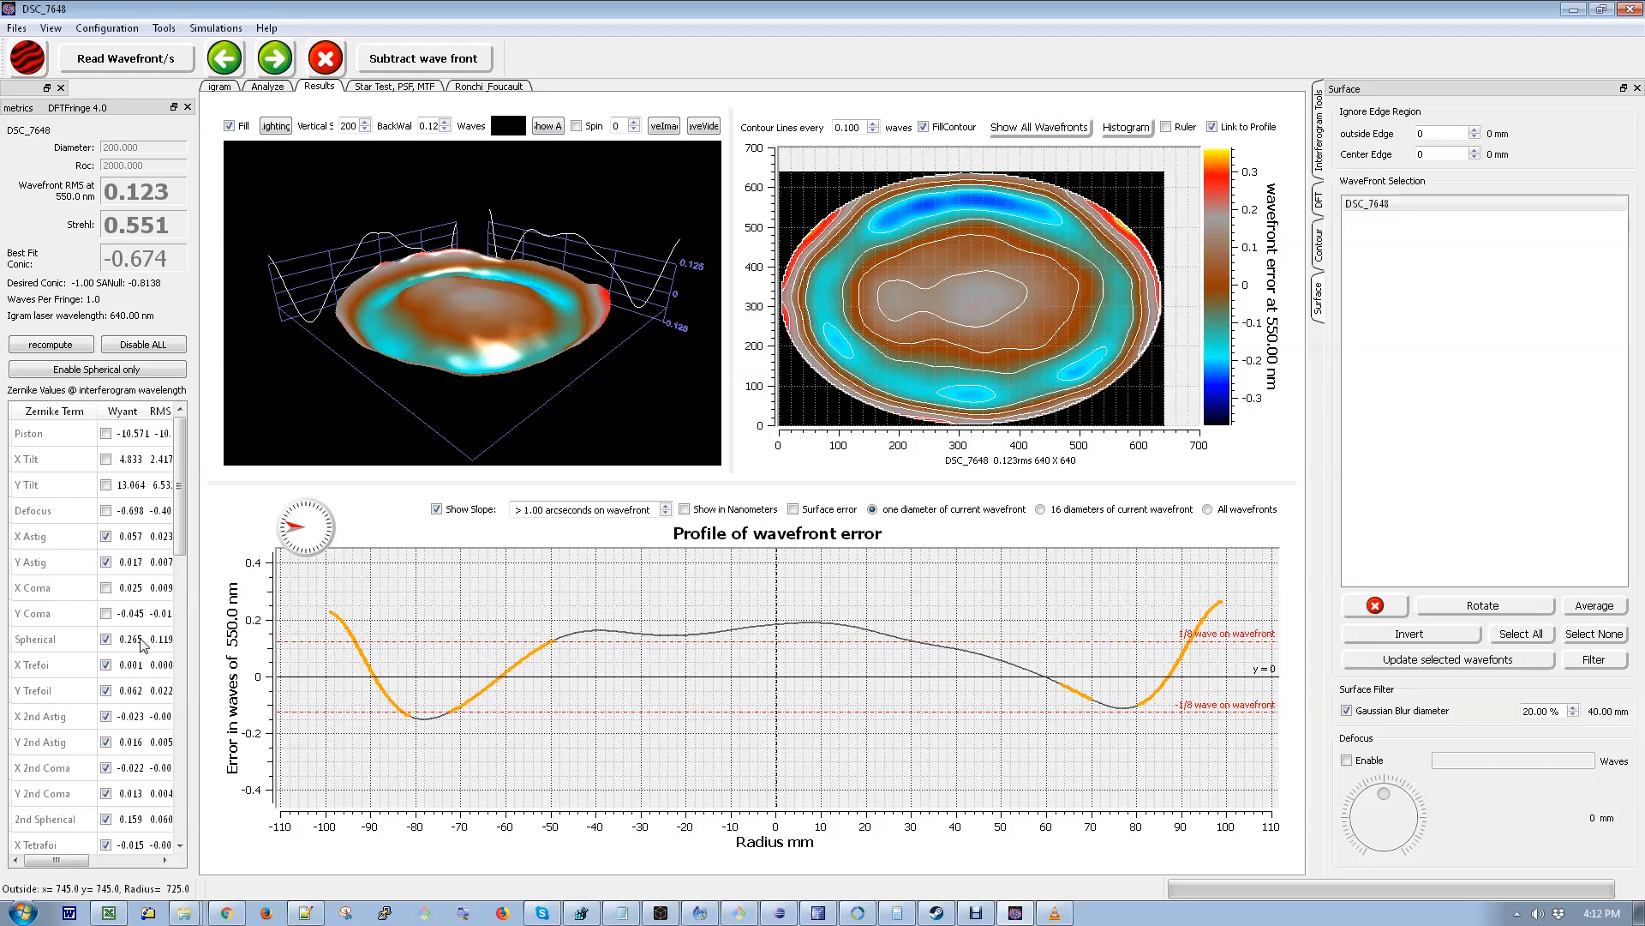
{"action": "left_click", "coordinate": [120, 32]}
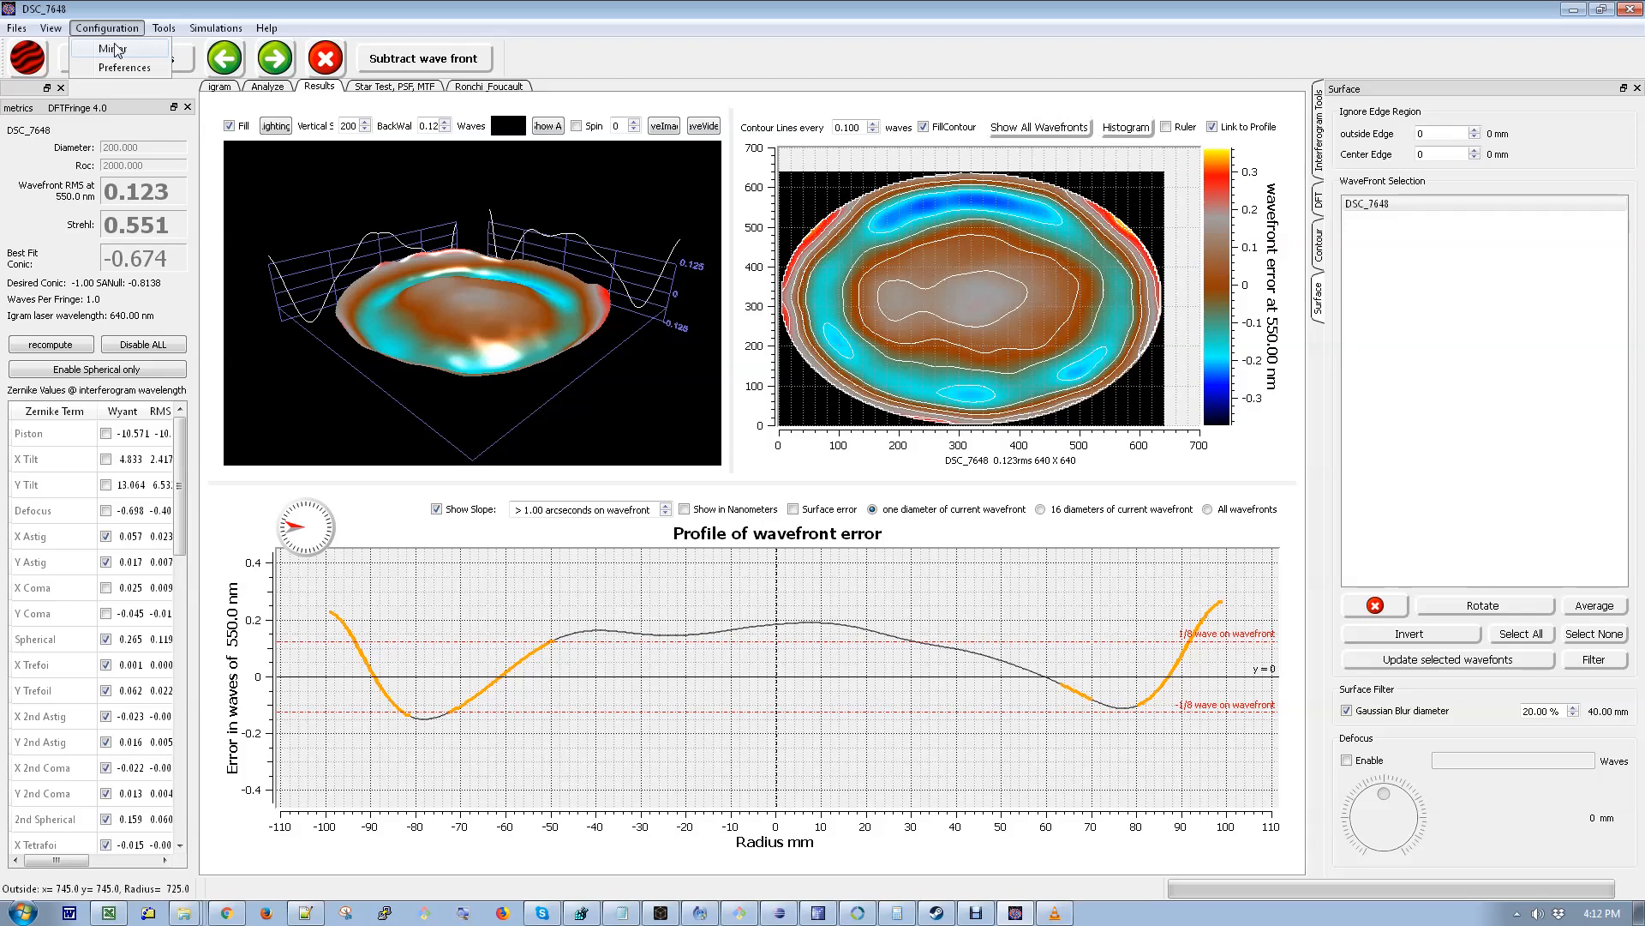
{"action": "left_click", "coordinate": [117, 49]}
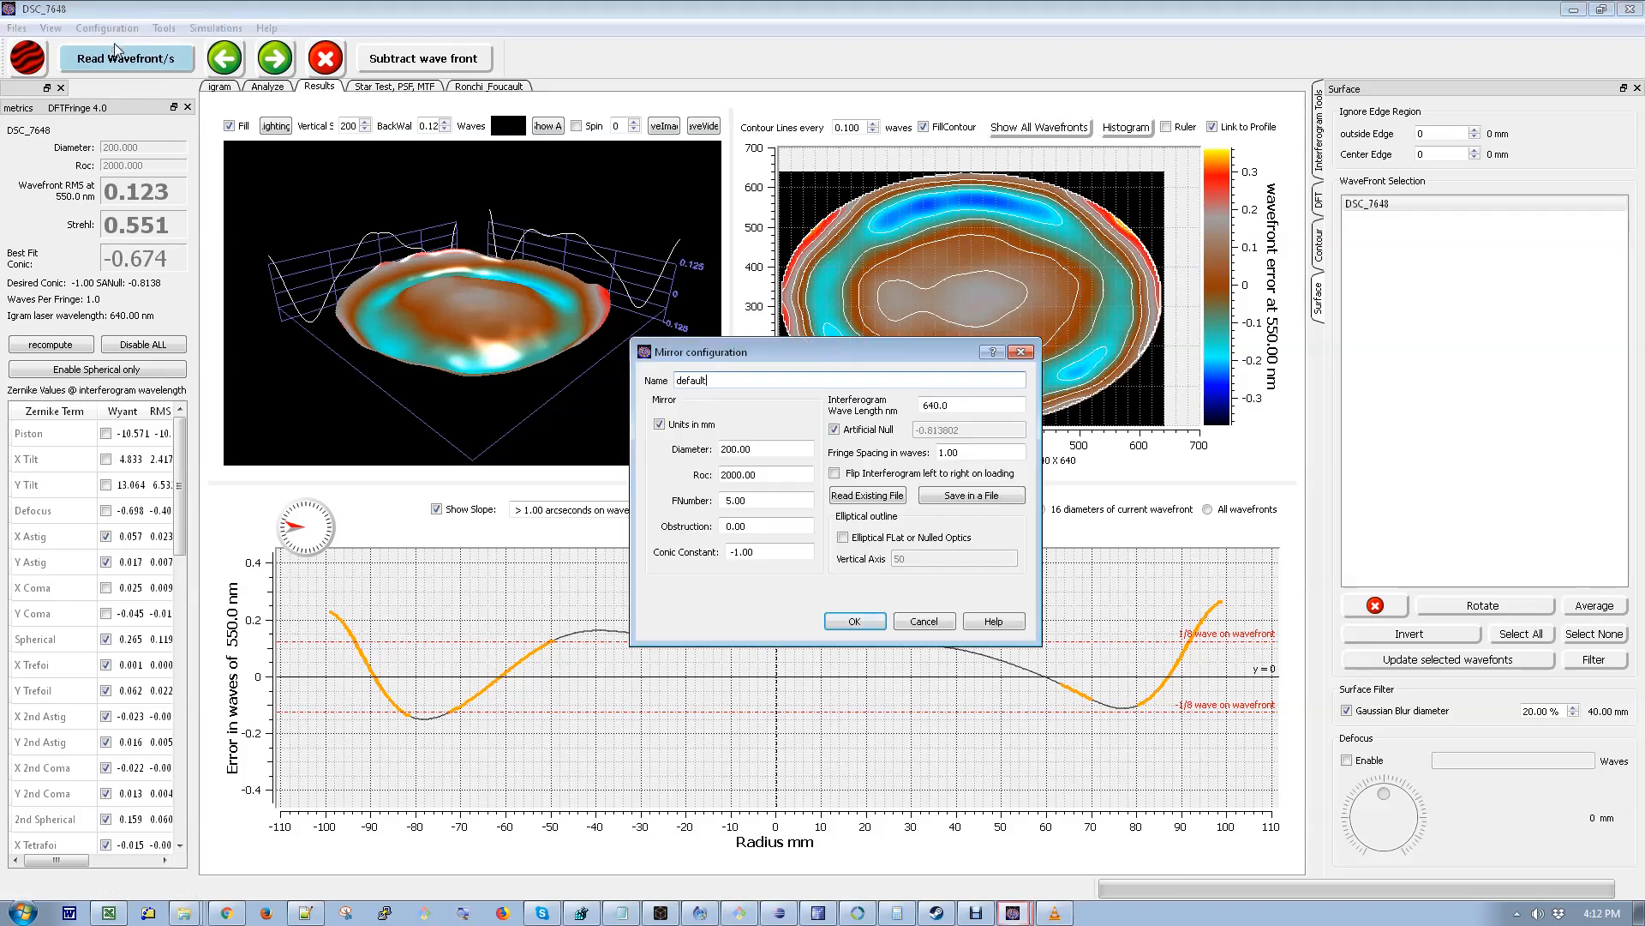
{"action": "left_click", "coordinate": [659, 424]}
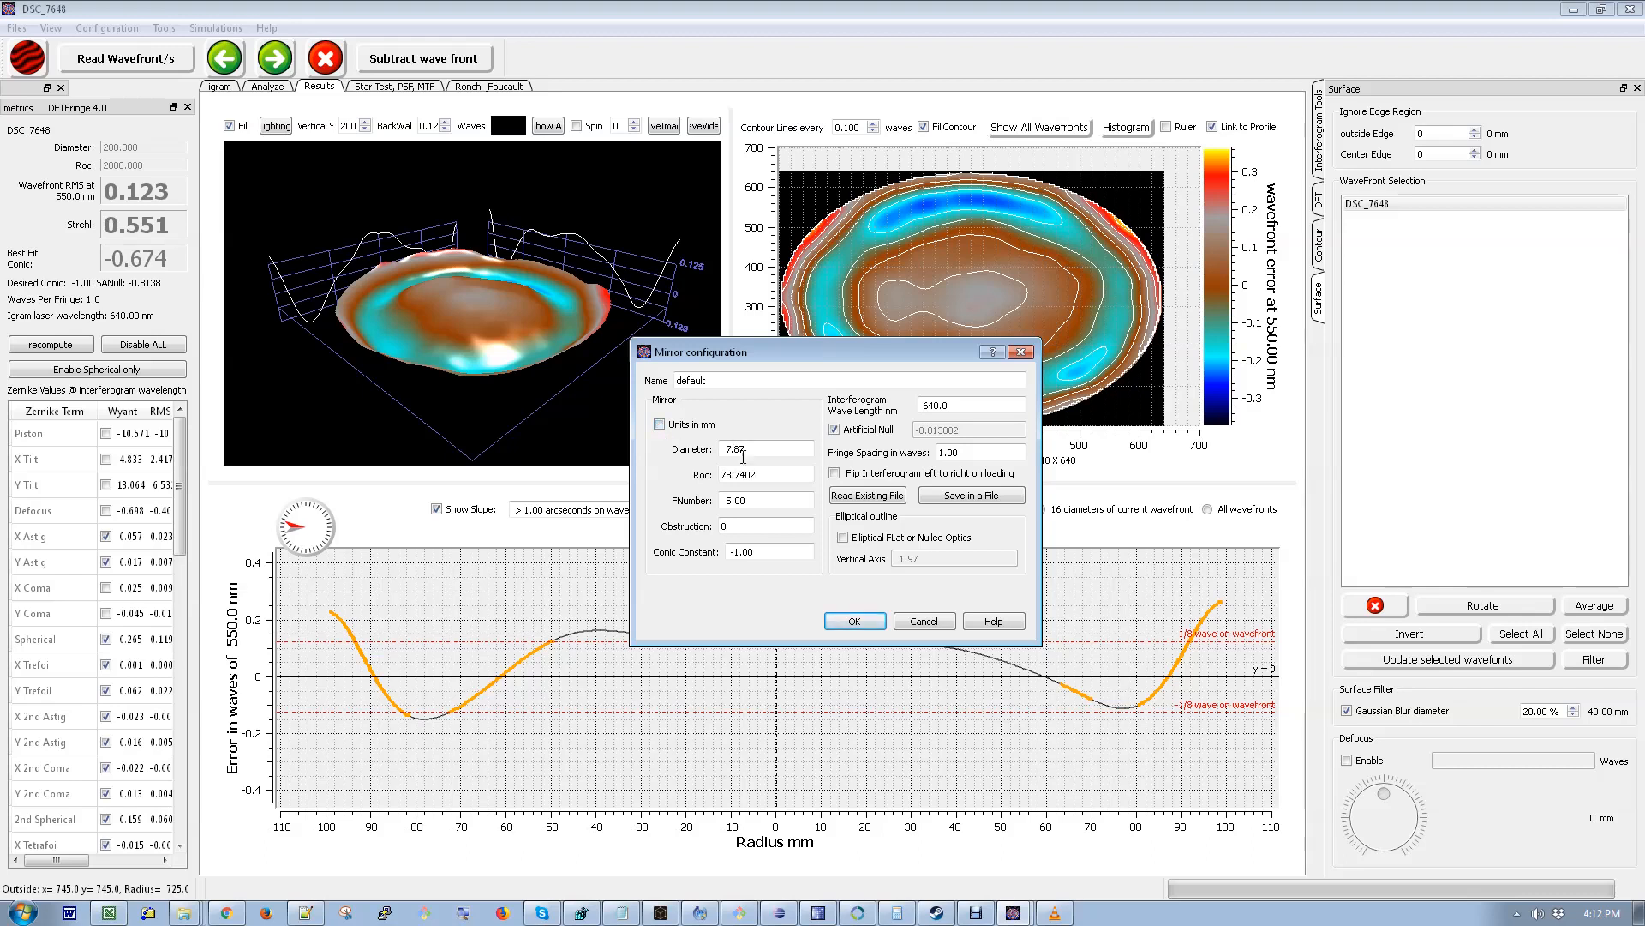
{"action": "key", "text": "Tab"}
{"action": "type", "text": "5.75"}
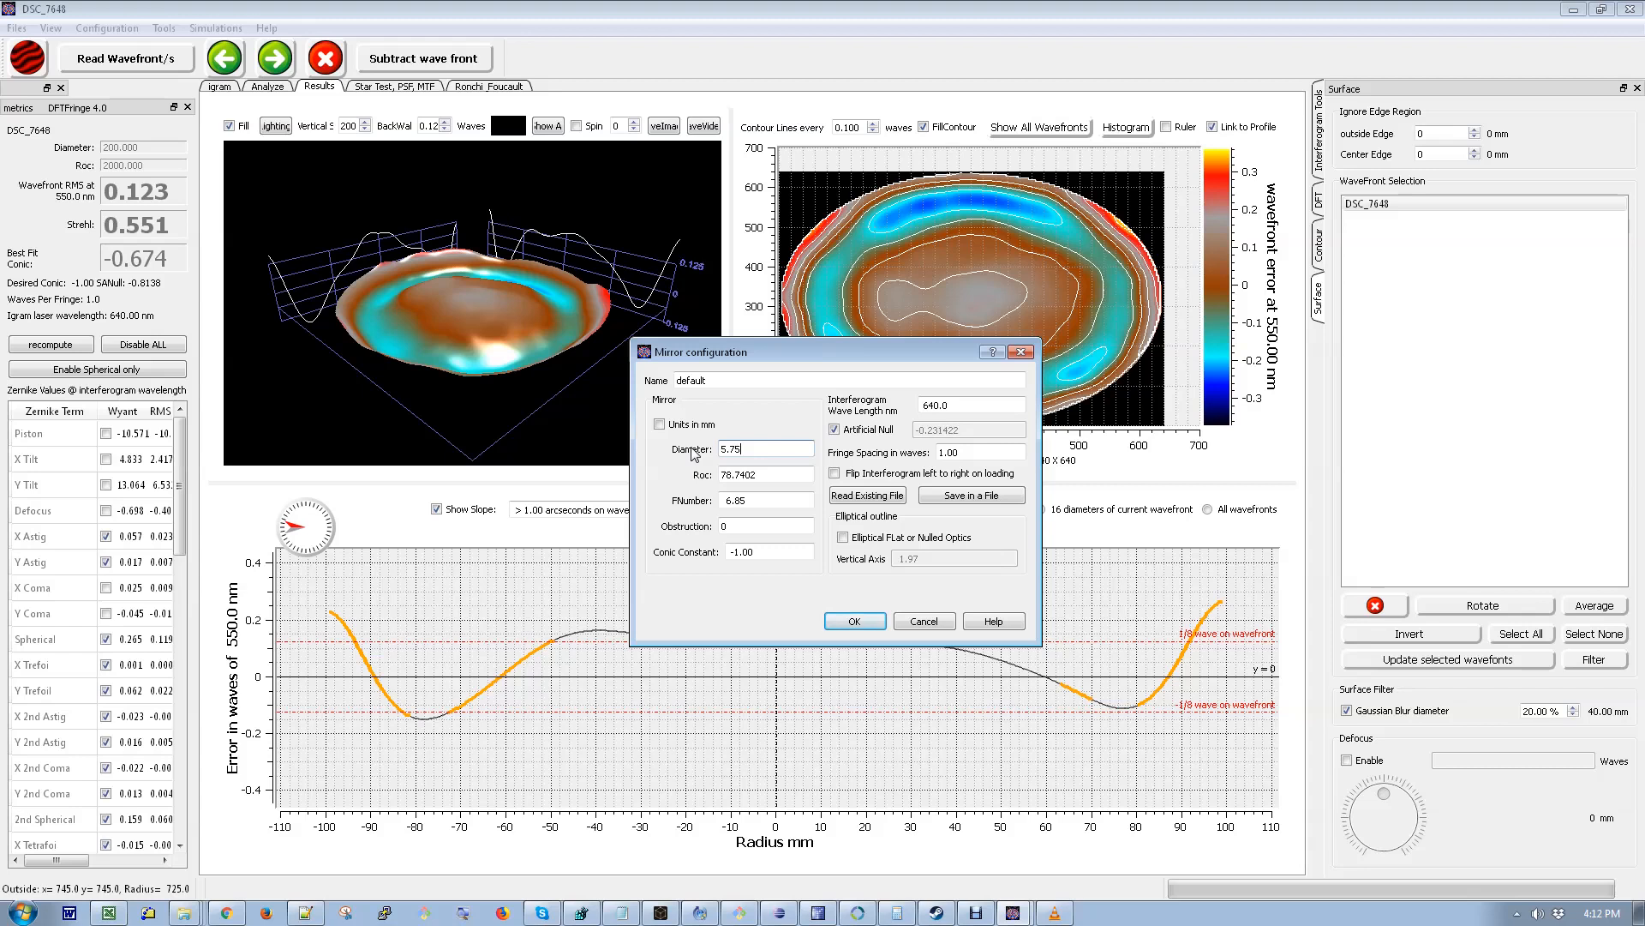
{"action": "key", "text": "Tab"}
{"action": "type", "text": "62.5"}
- Set the interferogram wavelength to 652 nm and apply the mirror configuration
{"action": "key", "text": "Tab"}
{"action": "key", "text": "Tab"}
{"action": "key", "text": "Tab"}
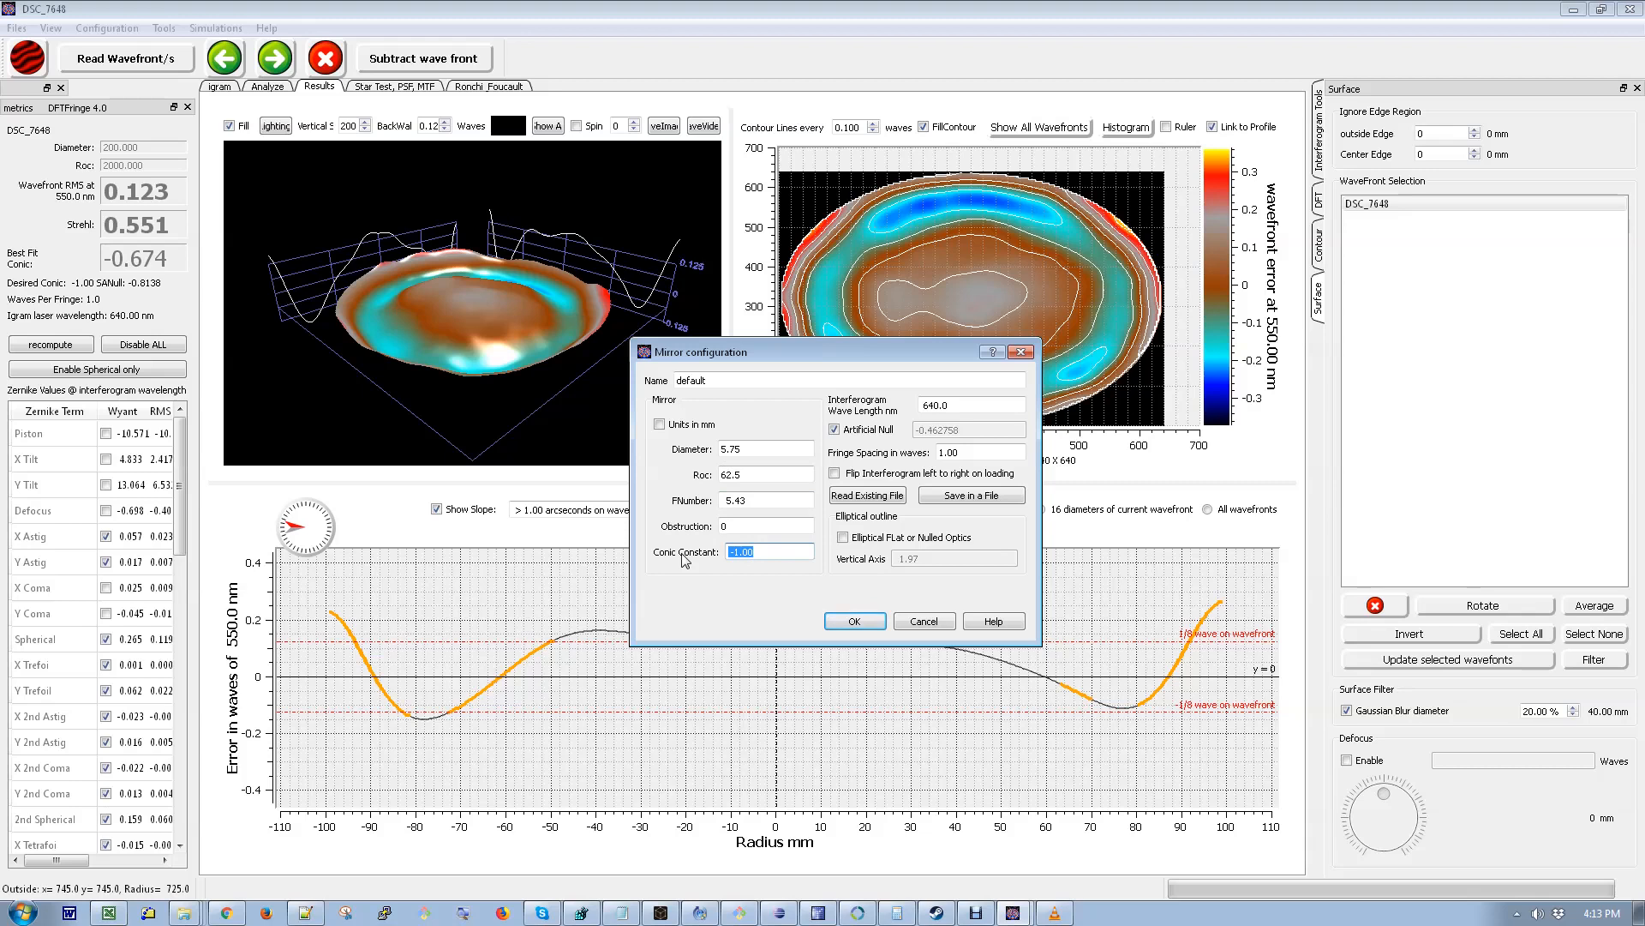
{"action": "mouse_move", "coordinate": [790, 550]}
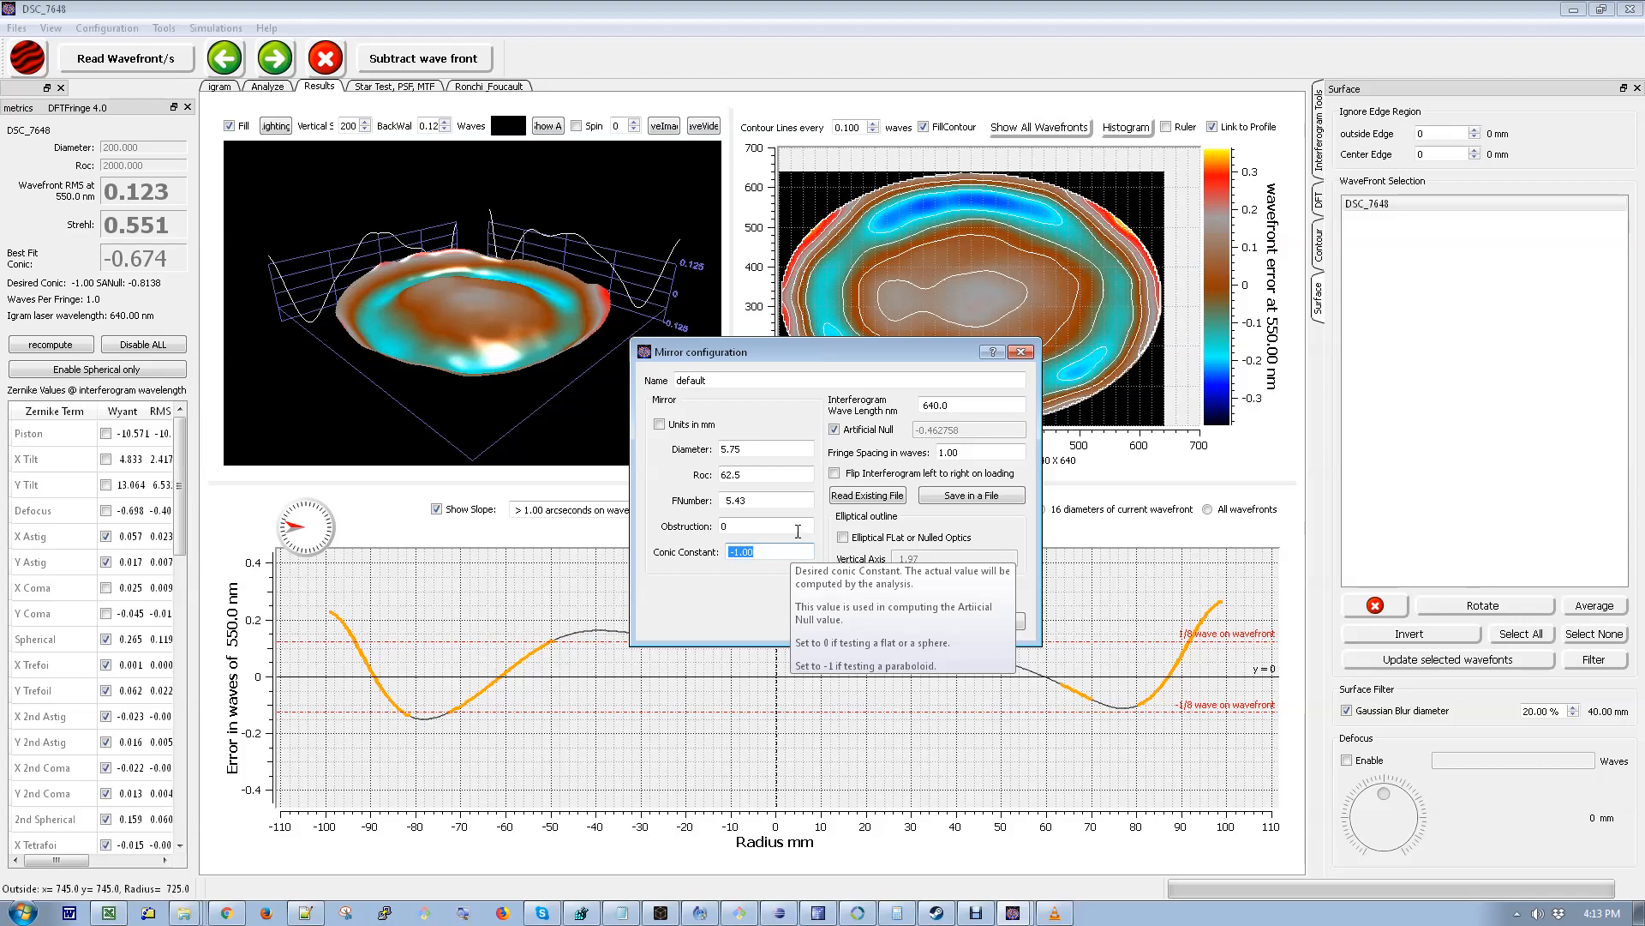
{"action": "double_click", "coordinate": [970, 406]}
{"action": "type", "text": "652"}
{"action": "key", "text": "Tab"}
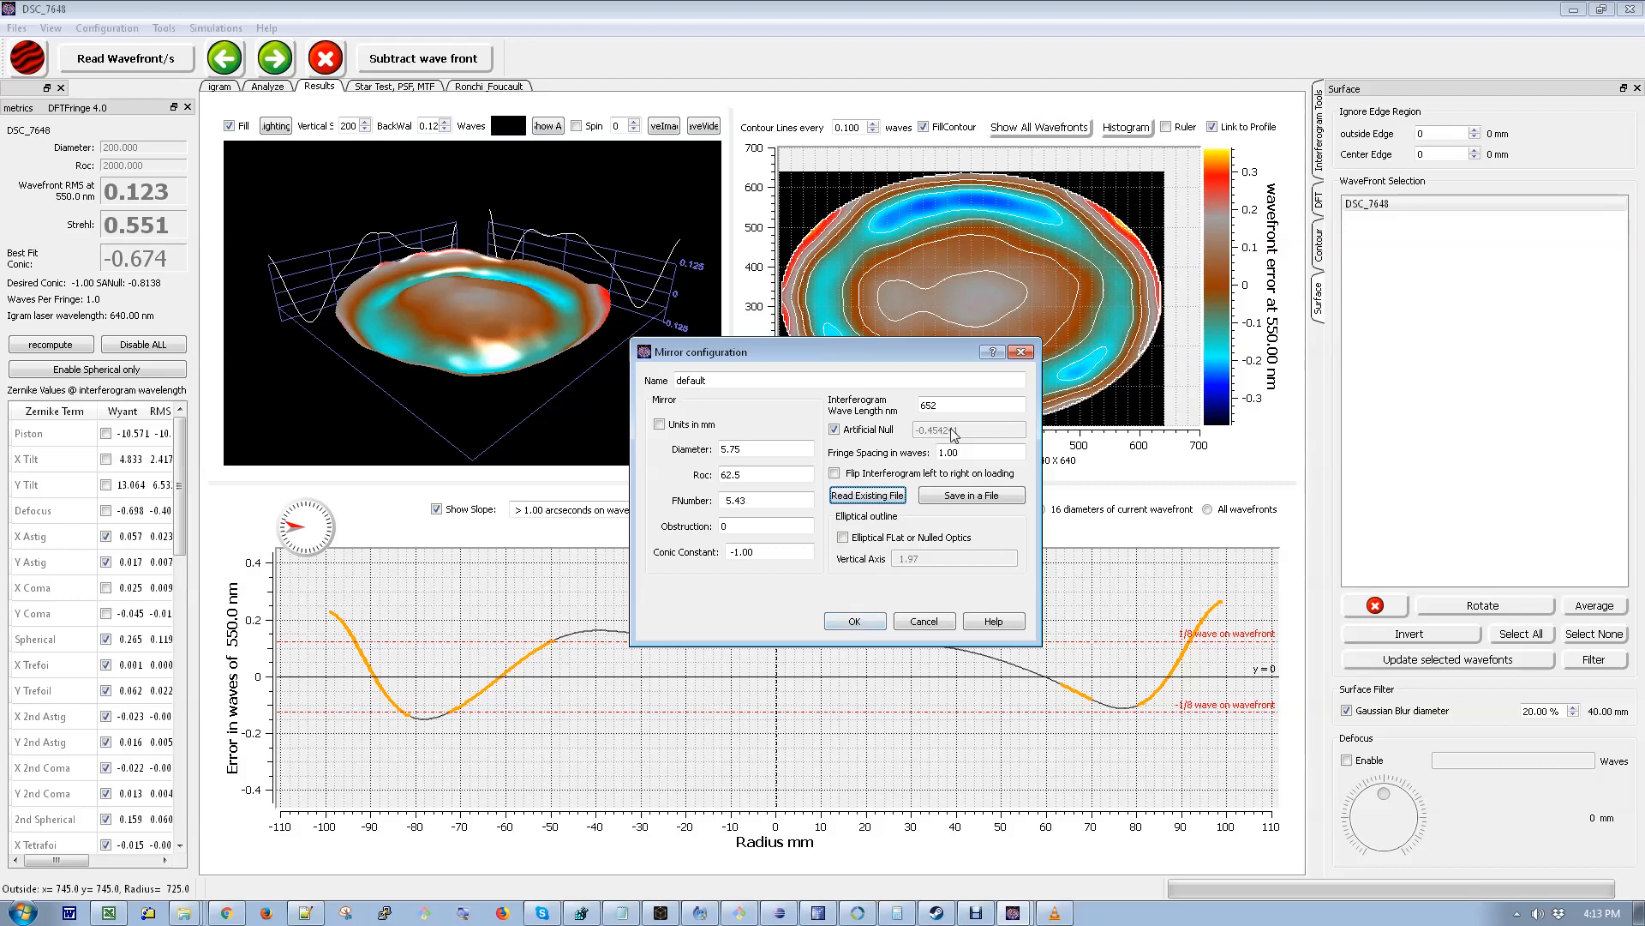
{"action": "left_click", "coordinate": [863, 624]}
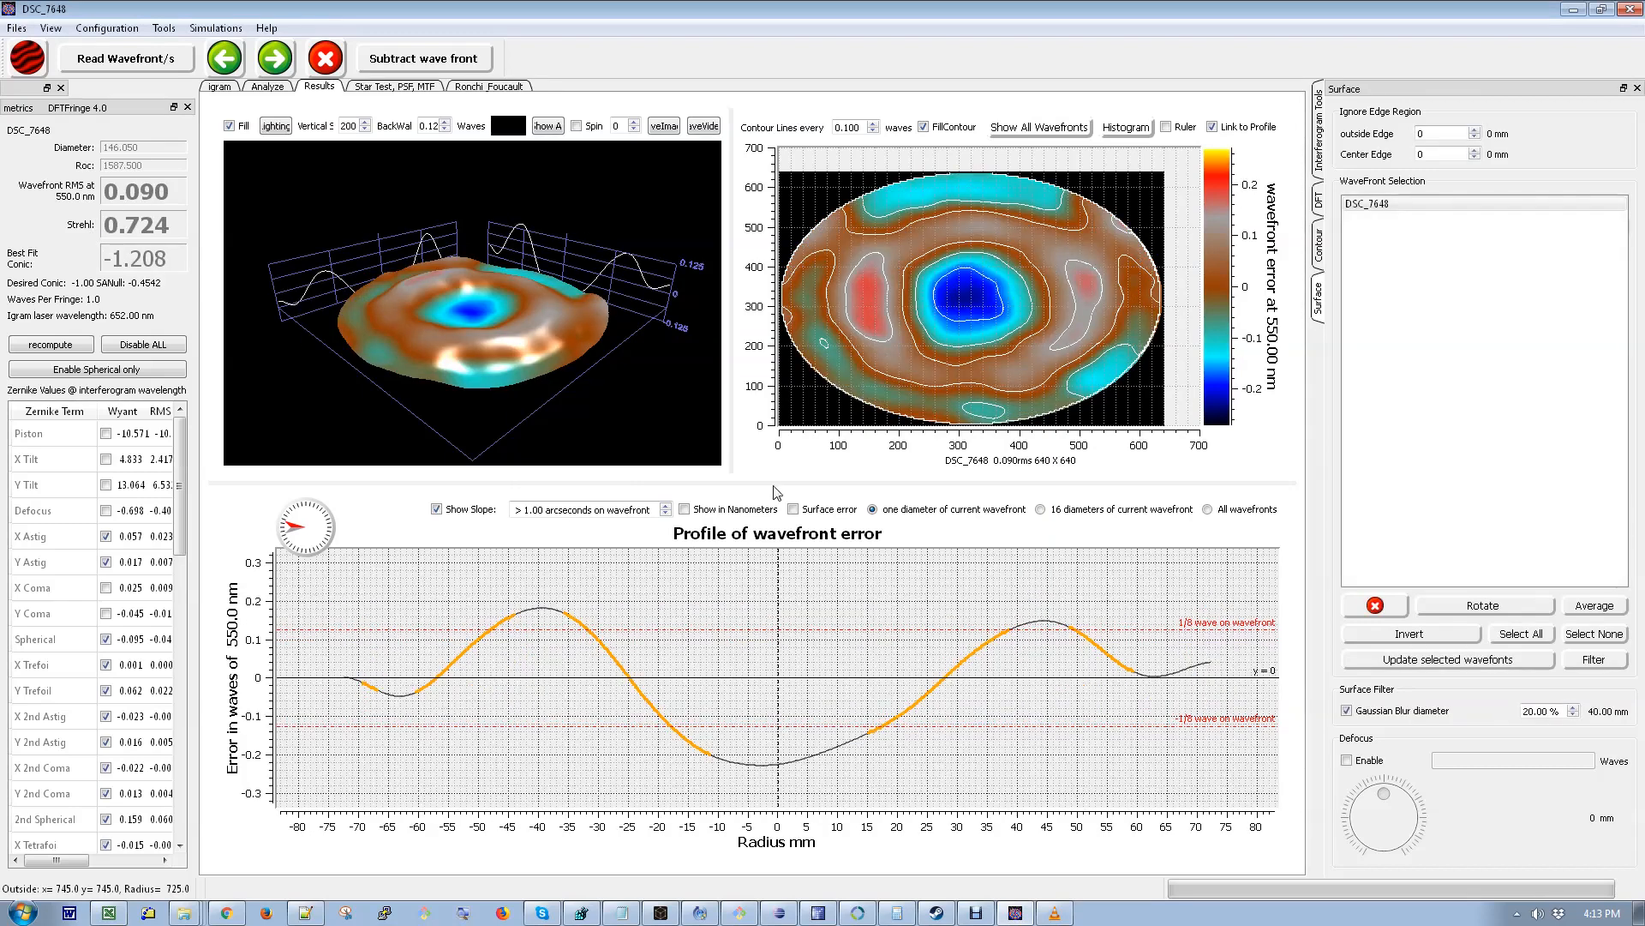
- Lower the Gaussian blur surface filter to 10%
{"action": "left_click", "coordinate": [1573, 716]}
{"action": "left_click", "coordinate": [1573, 716]}
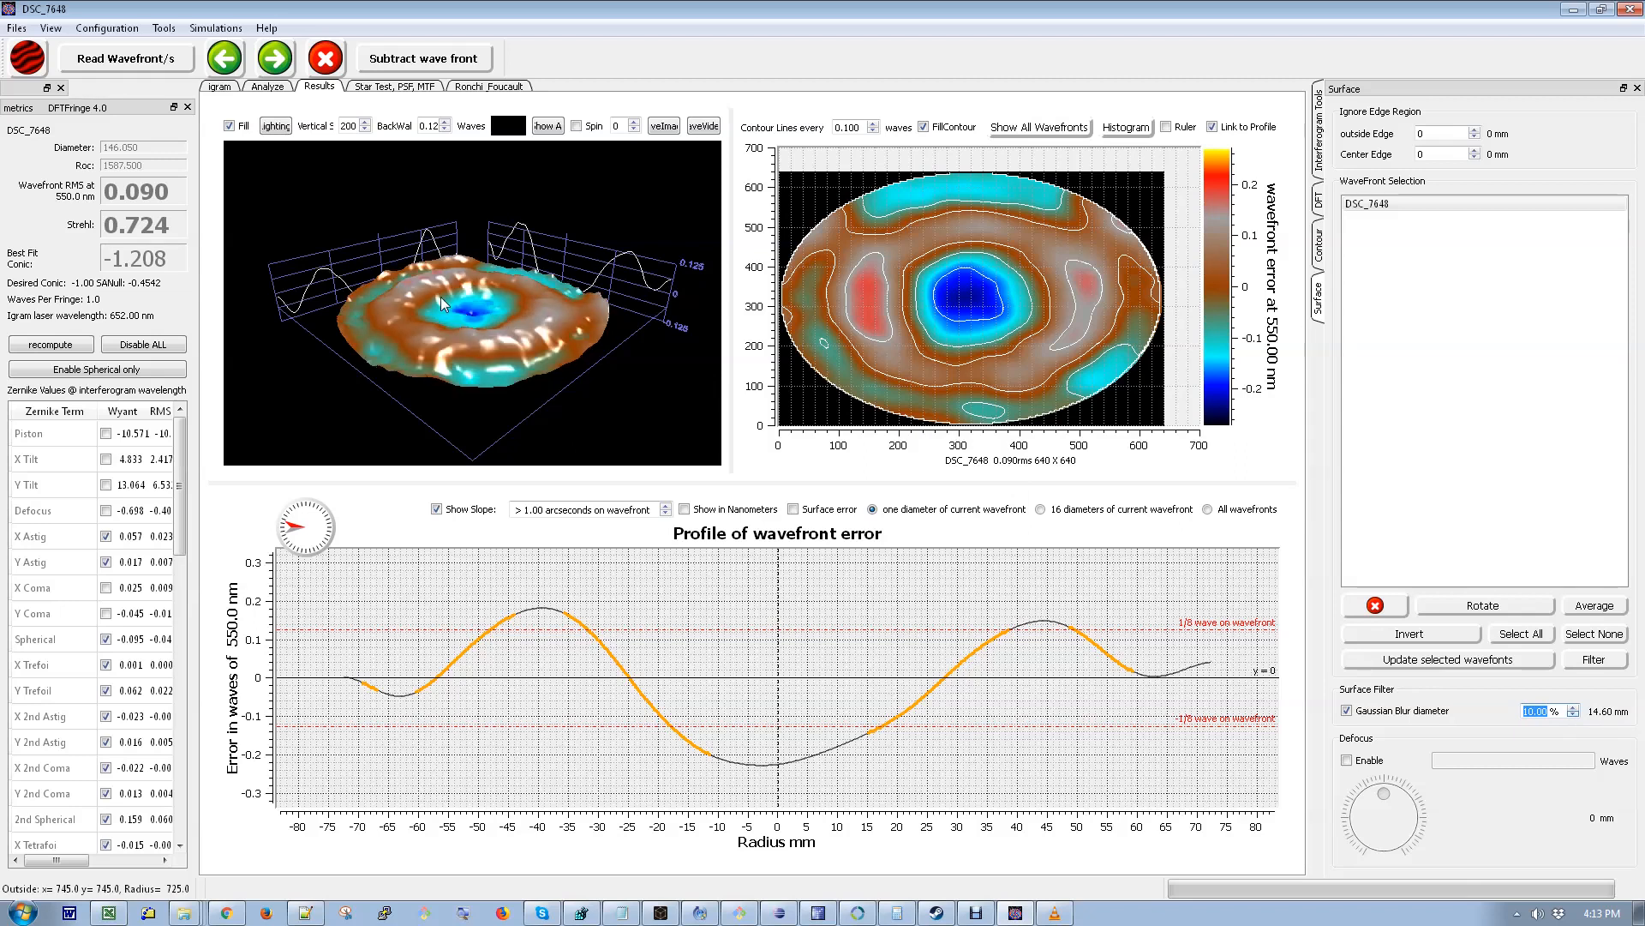
- Switch the 3D surface plot to wireframe by turning off Fill
{"action": "left_click_drag", "start_coordinate": [643, 368], "coordinate": [660, 362]}
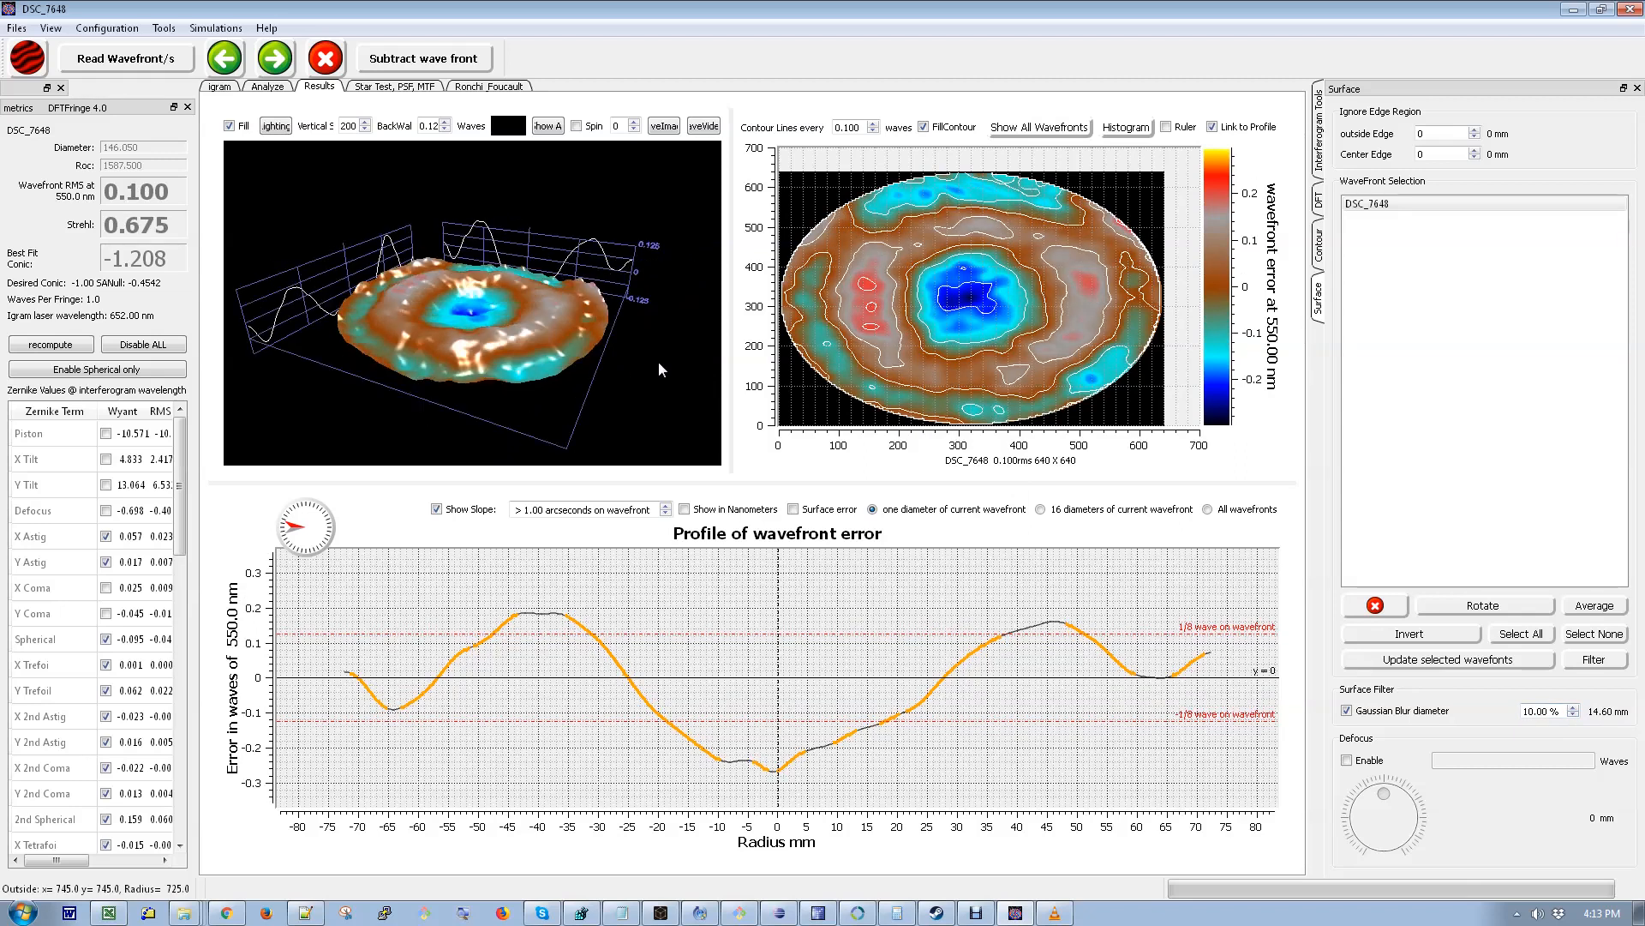
{"action": "left_click_drag", "start_coordinate": [480, 367], "coordinate": [658, 417]}
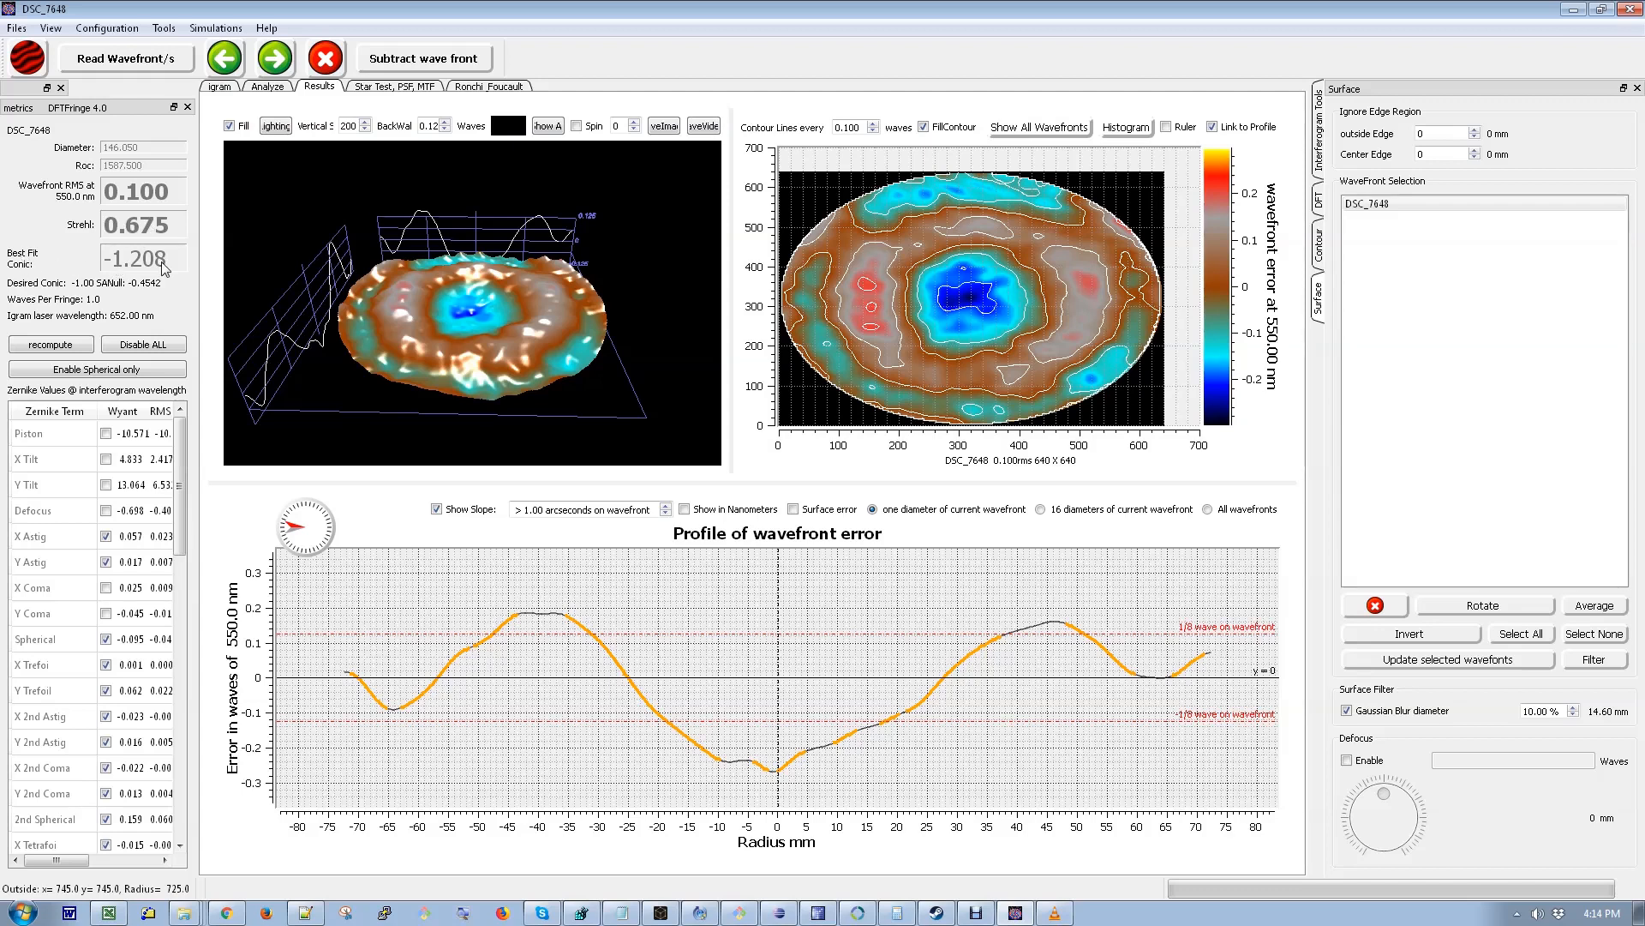
{"action": "mouse_move", "coordinate": [165, 268]}
{"action": "left_click_drag", "start_coordinate": [568, 327], "coordinate": [574, 368]}
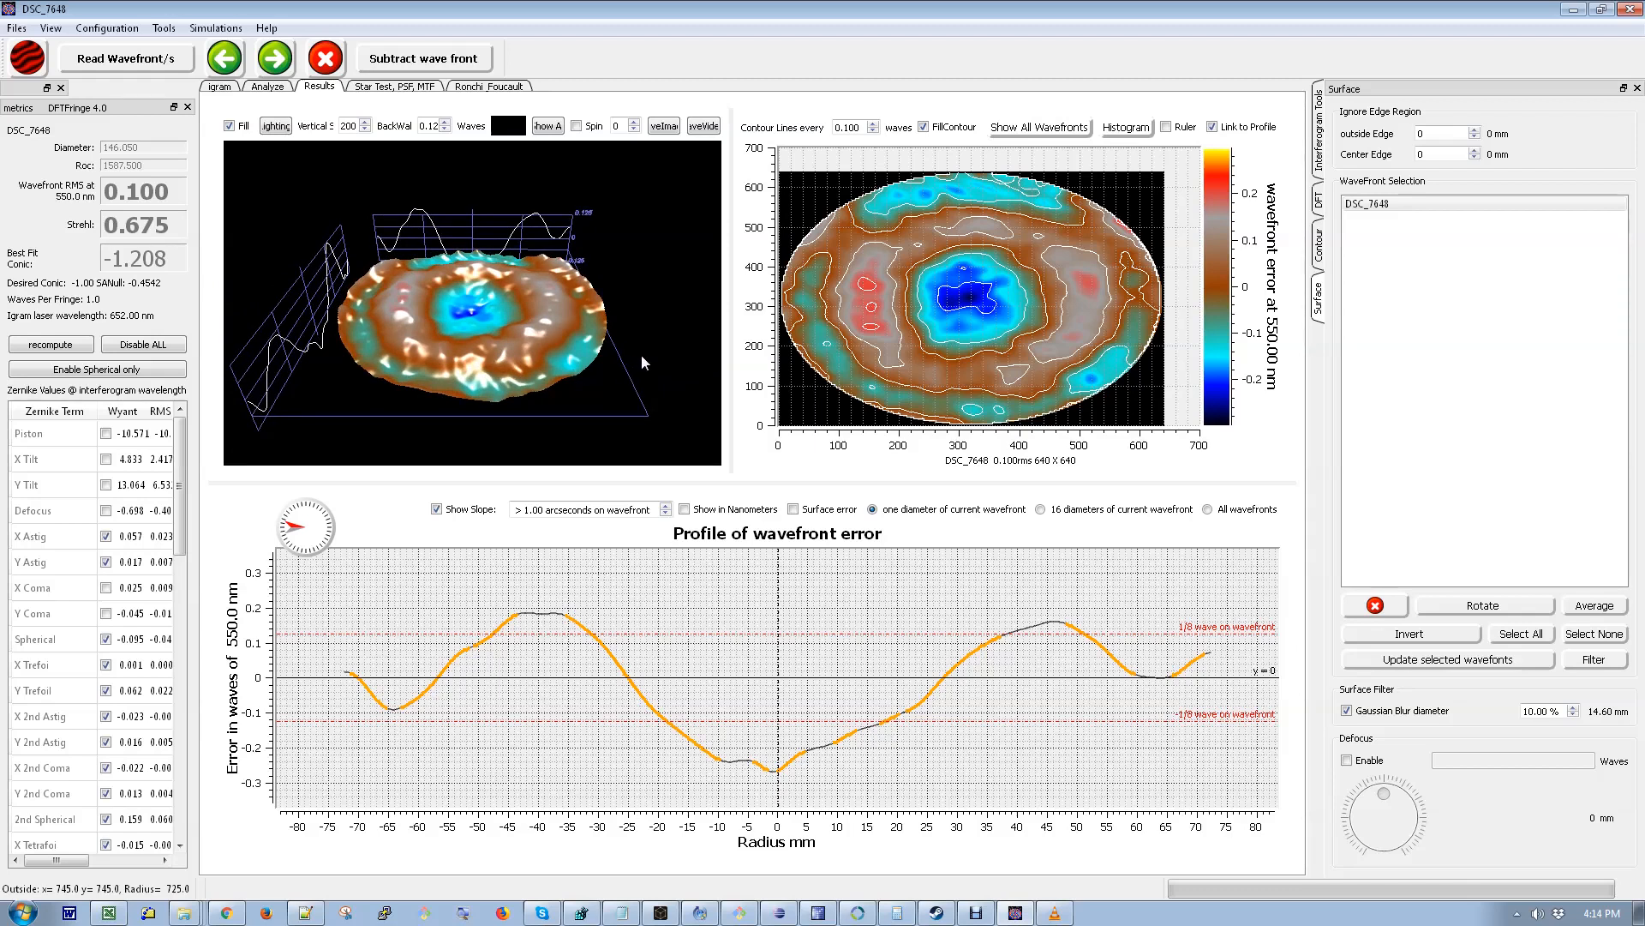
{"action": "left_click", "coordinate": [229, 126]}
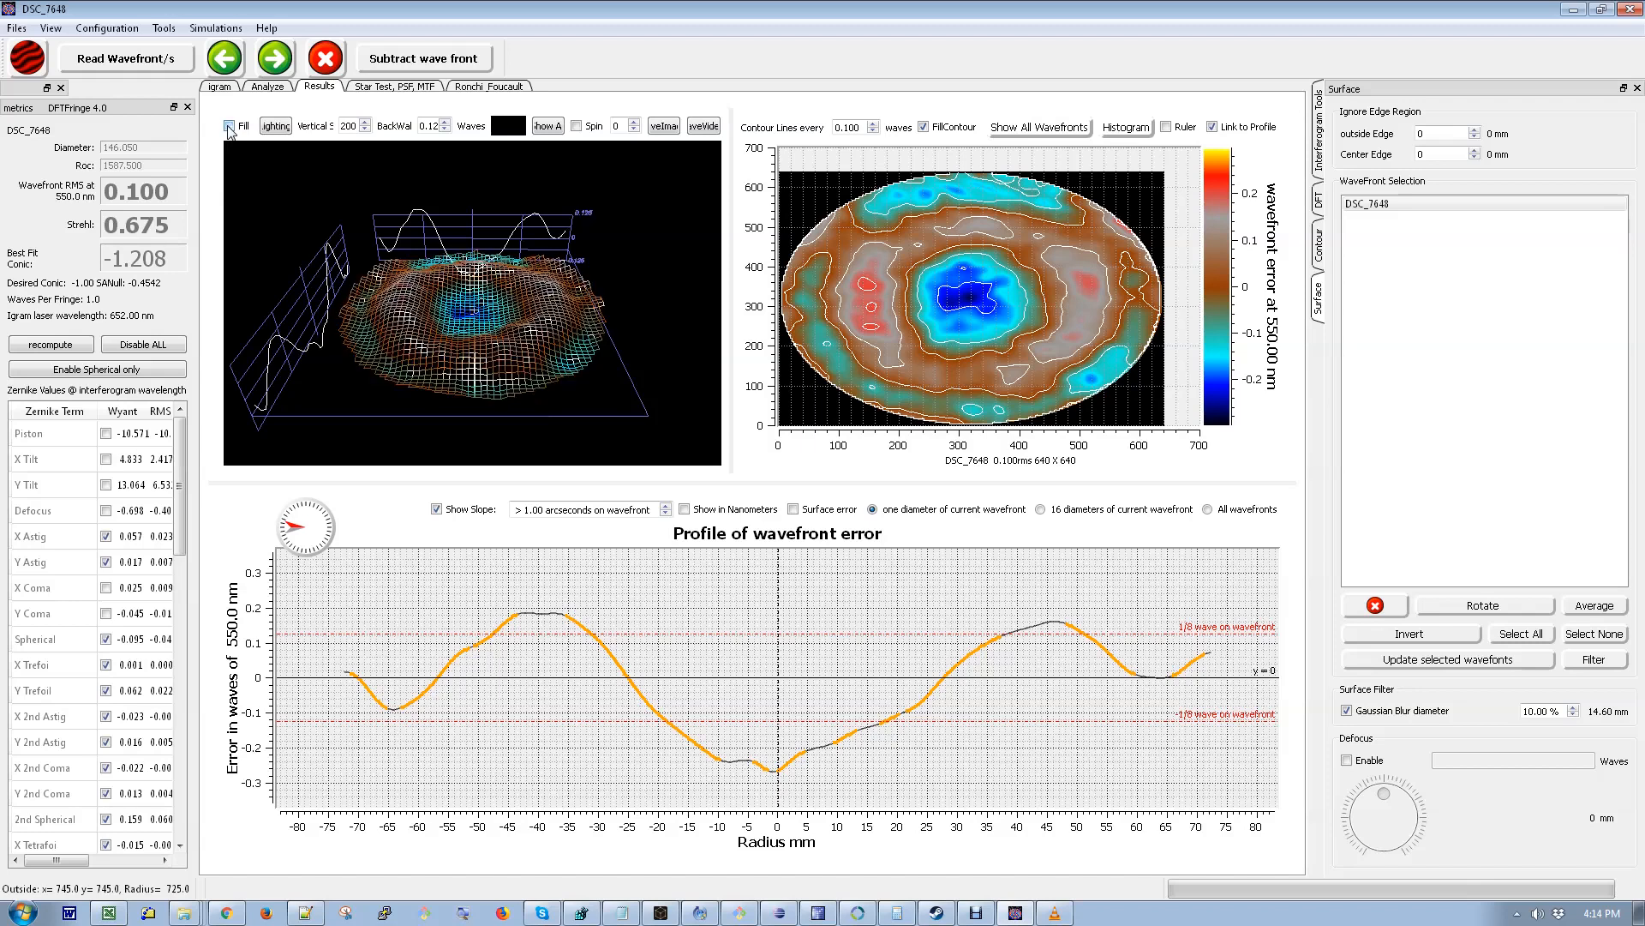
{"action": "mouse_move", "coordinate": [605, 375]}
{"action": "left_mouse_down"}
{"action": "mouse_move", "coordinate": [368, 259]}
{"action": "mouse_move", "coordinate": [625, 267]}
{"action": "mouse_move", "coordinate": [604, 343]}
{"action": "left_mouse_up"}
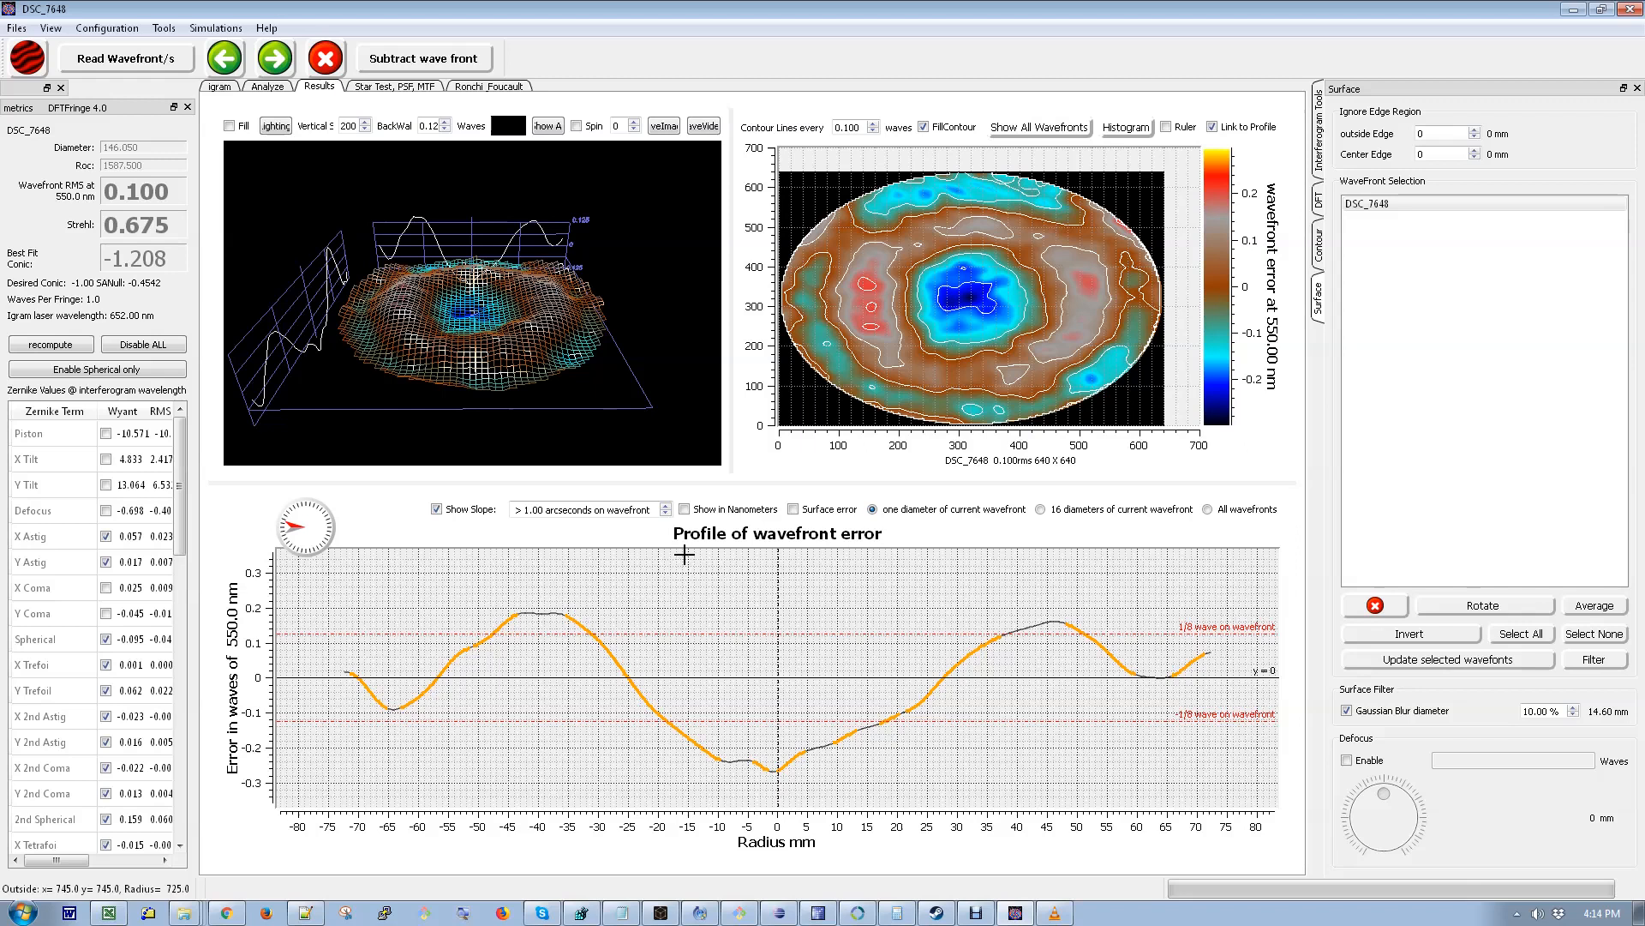
- Turn off Show Slope on the profile plot and toggle Surface error on and off to compare profiles
{"action": "mouse_move", "coordinate": [291, 532]}
{"action": "left_mouse_down"}
{"action": "mouse_move", "coordinate": [292, 563]}
{"action": "mouse_move", "coordinate": [314, 559]}
{"action": "mouse_move", "coordinate": [321, 535]}
{"action": "mouse_move", "coordinate": [276, 552]}
{"action": "left_mouse_up"}
{"action": "left_click", "coordinate": [436, 509]}
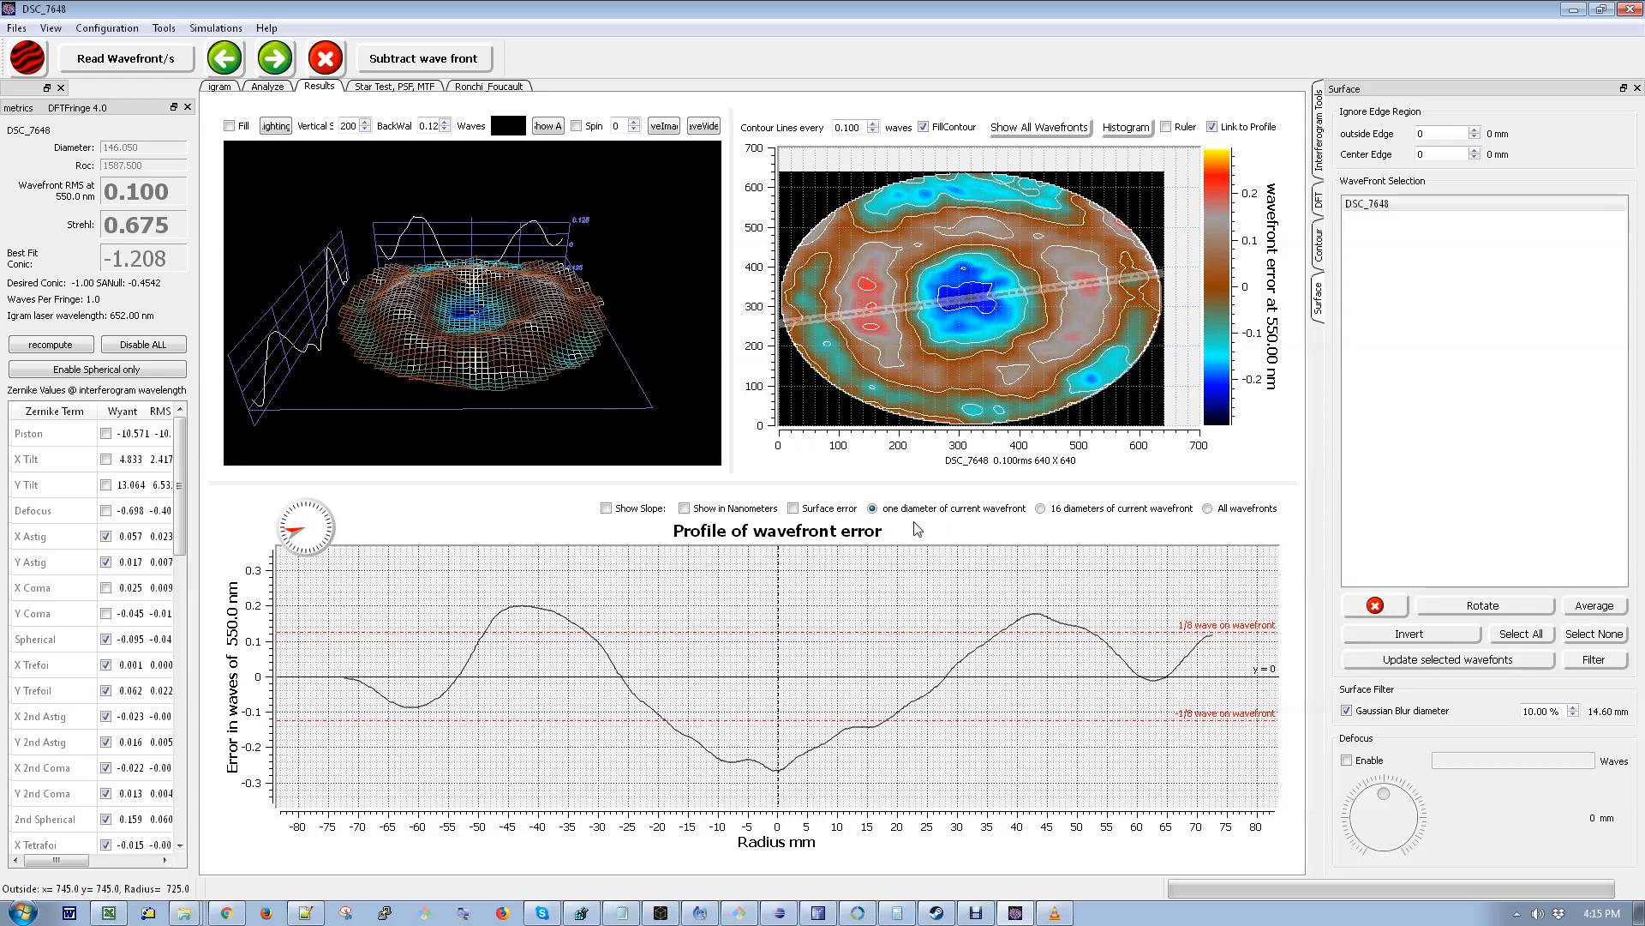
{"action": "left_click", "coordinate": [794, 509]}
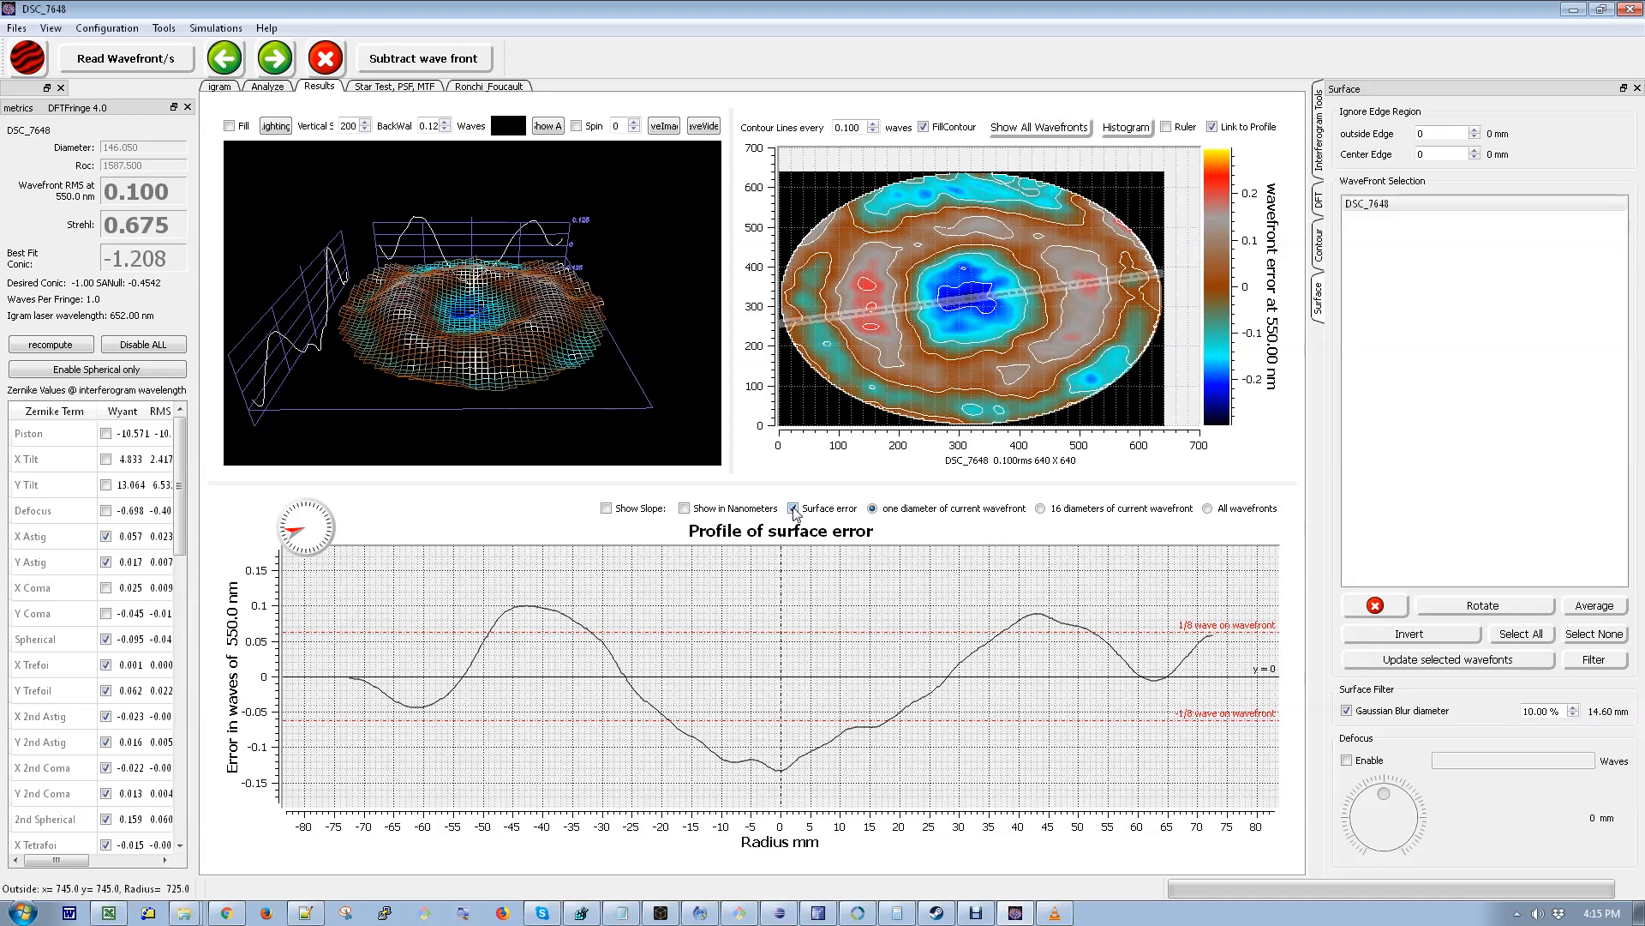
{"action": "left_click", "coordinate": [793, 509]}
{"action": "left_click", "coordinate": [793, 509]}
{"action": "left_click", "coordinate": [794, 509]}
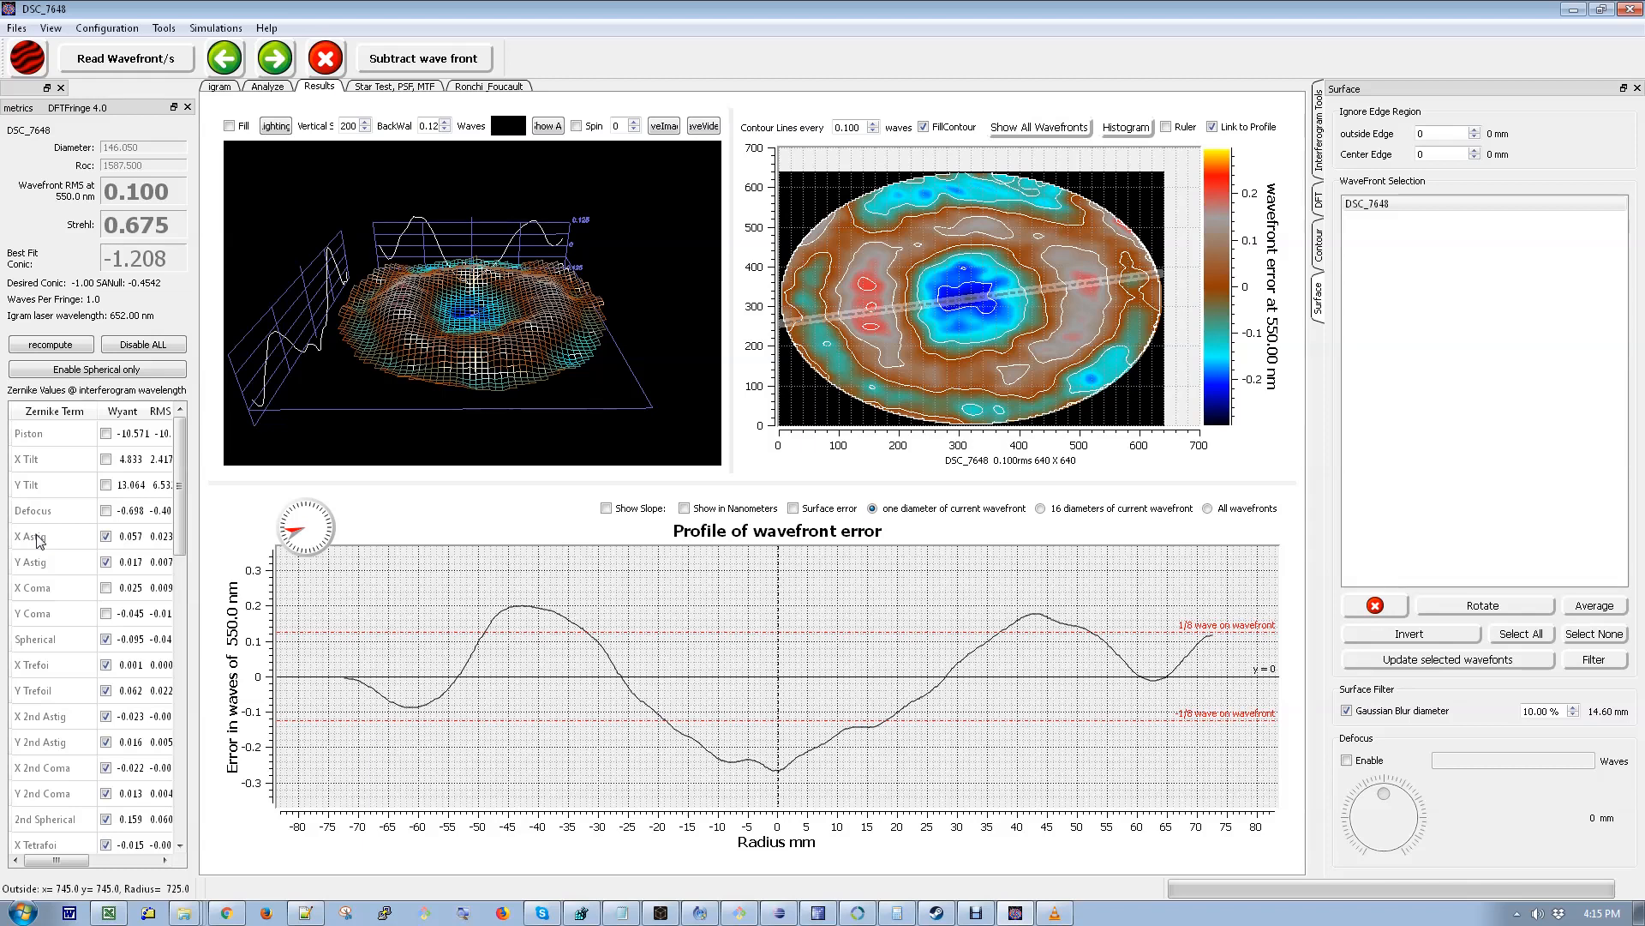
- Load the interferogram DSC_7658.JPG
{"action": "left_click", "coordinate": [27, 60]}
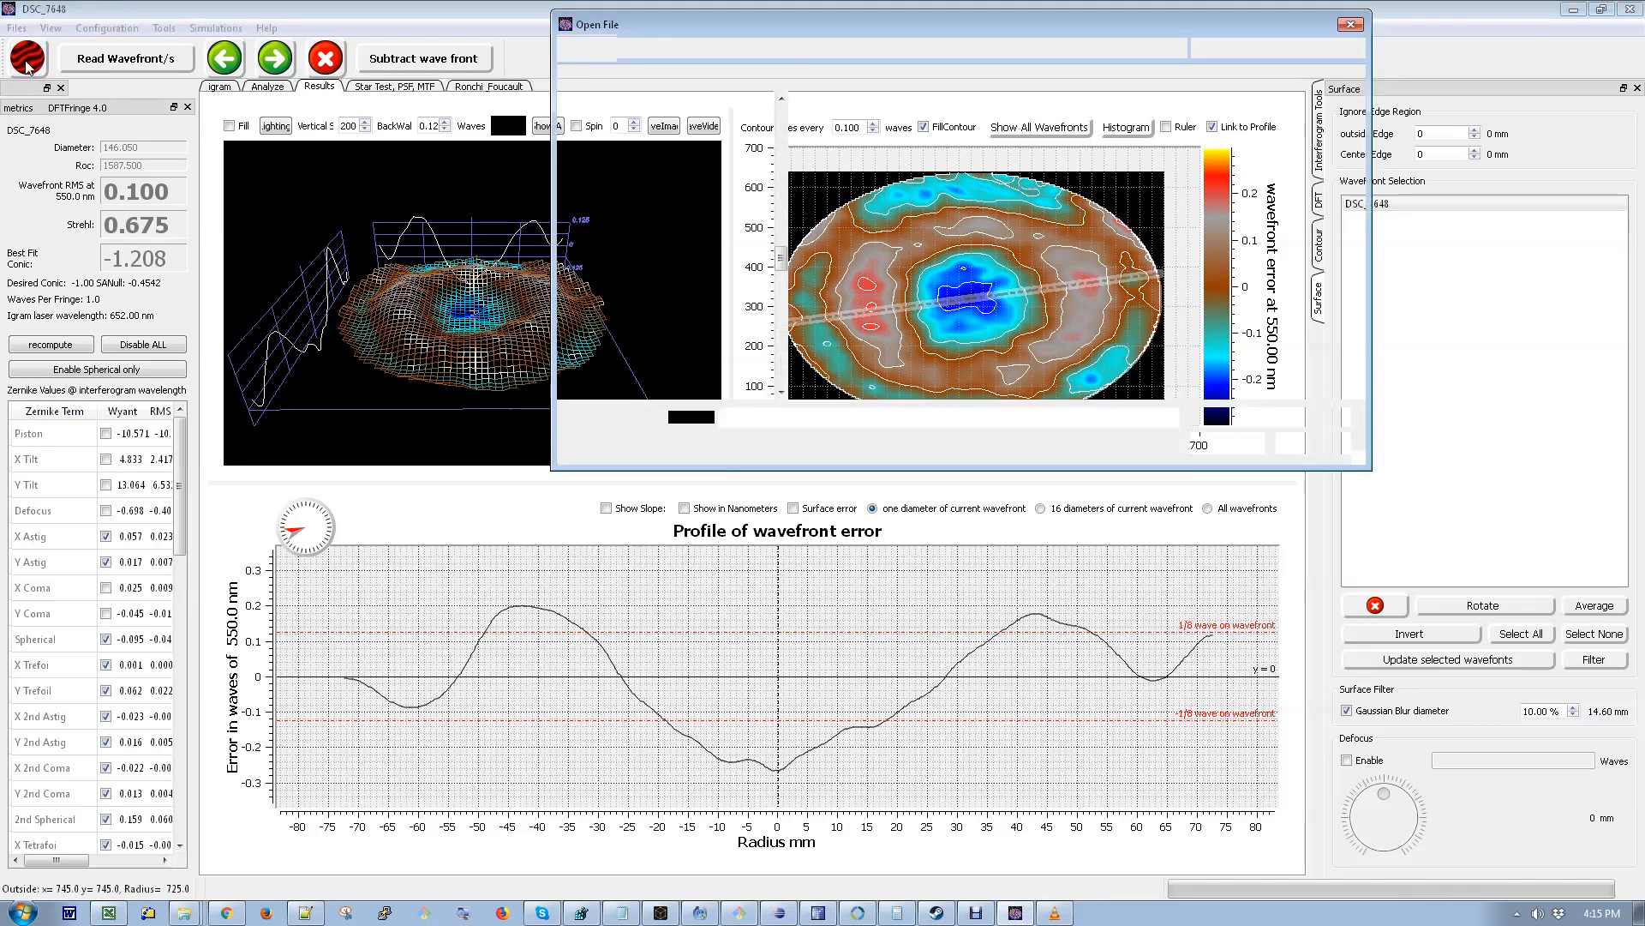
{"action": "left_click", "coordinate": [940, 153]}
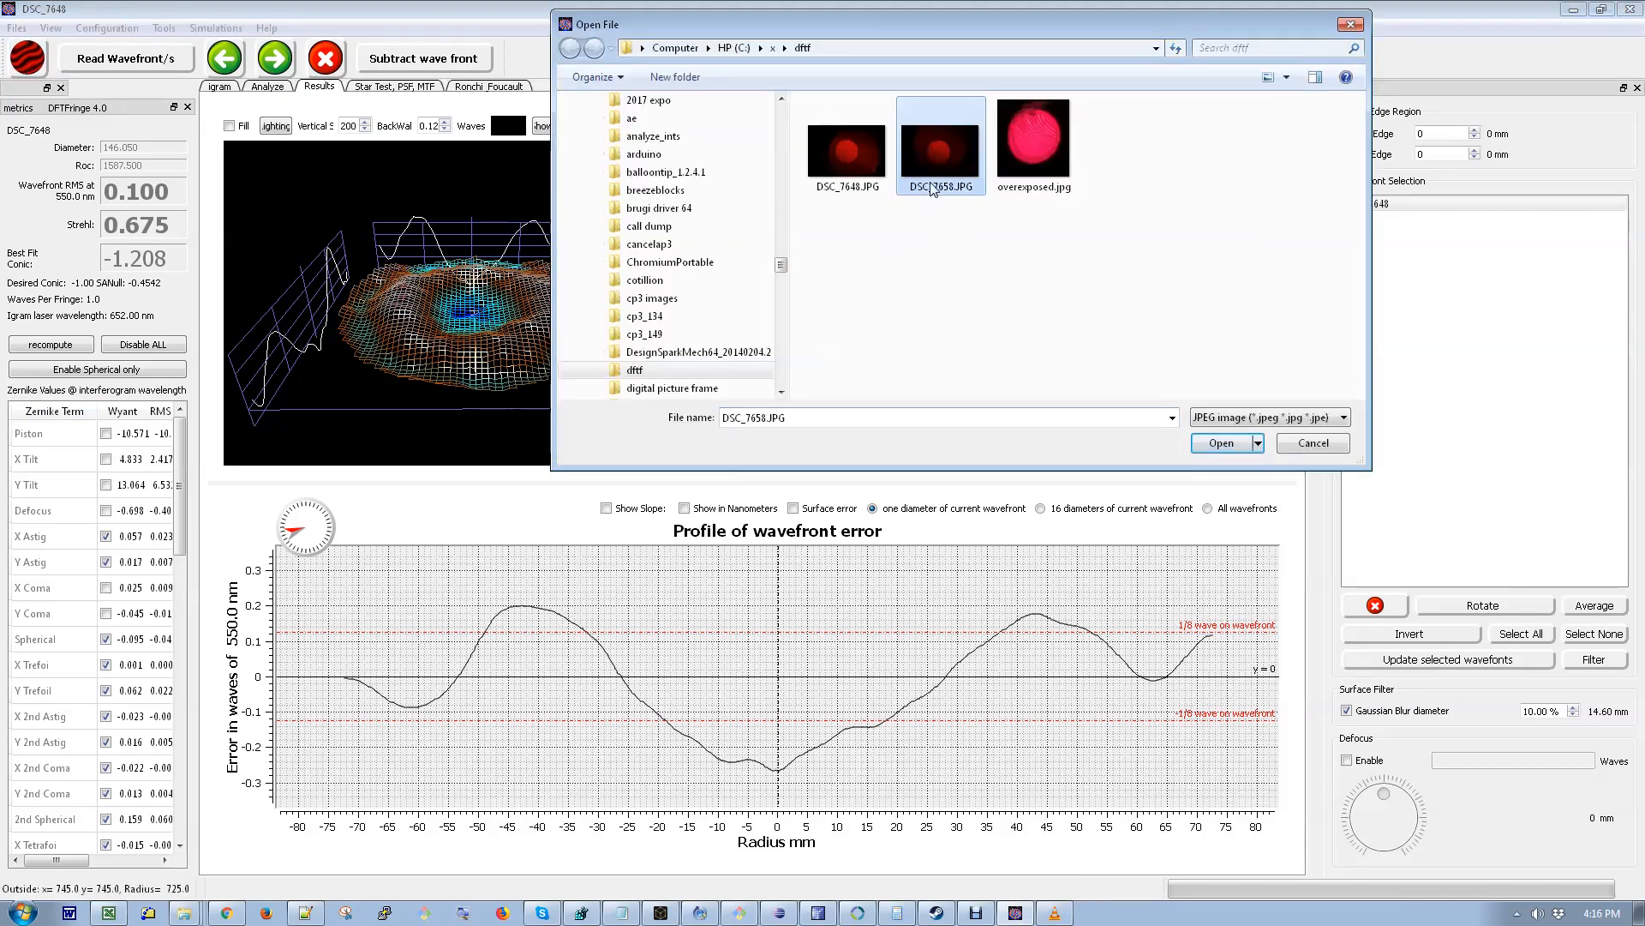
{"action": "left_click", "coordinate": [1228, 447]}
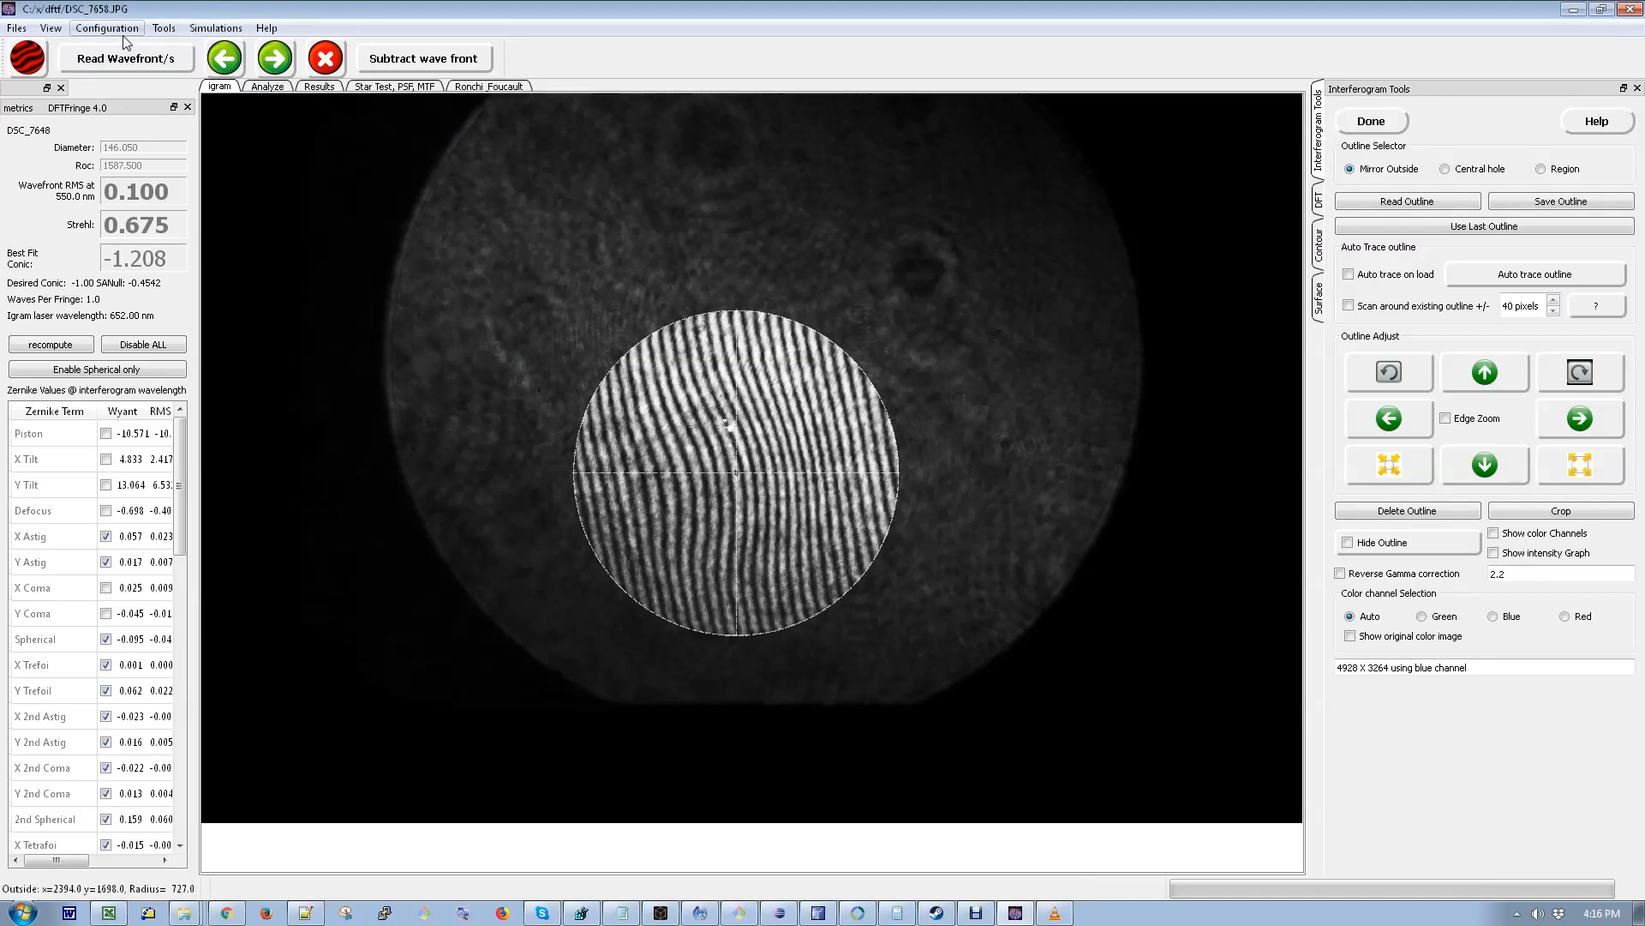
- Enable flipping the interferogram left to right on loading in the mirror configuration
{"action": "left_click", "coordinate": [107, 28]}
{"action": "left_click", "coordinate": [120, 48]}
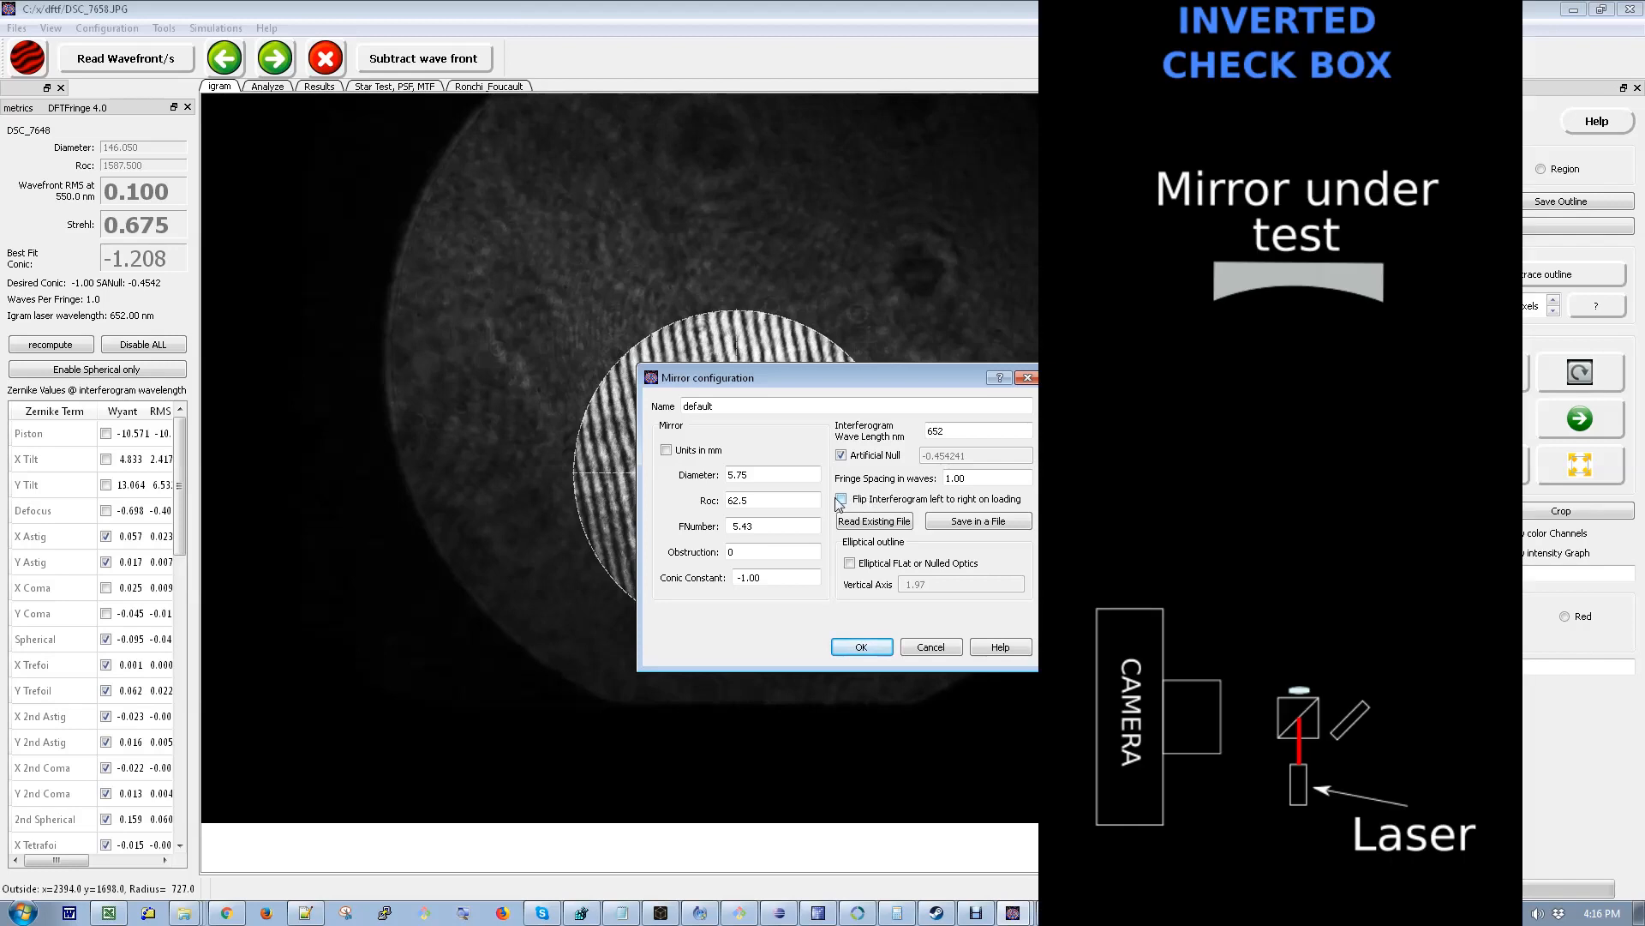
{"action": "left_click", "coordinate": [839, 499]}
{"action": "left_click", "coordinate": [858, 648]}
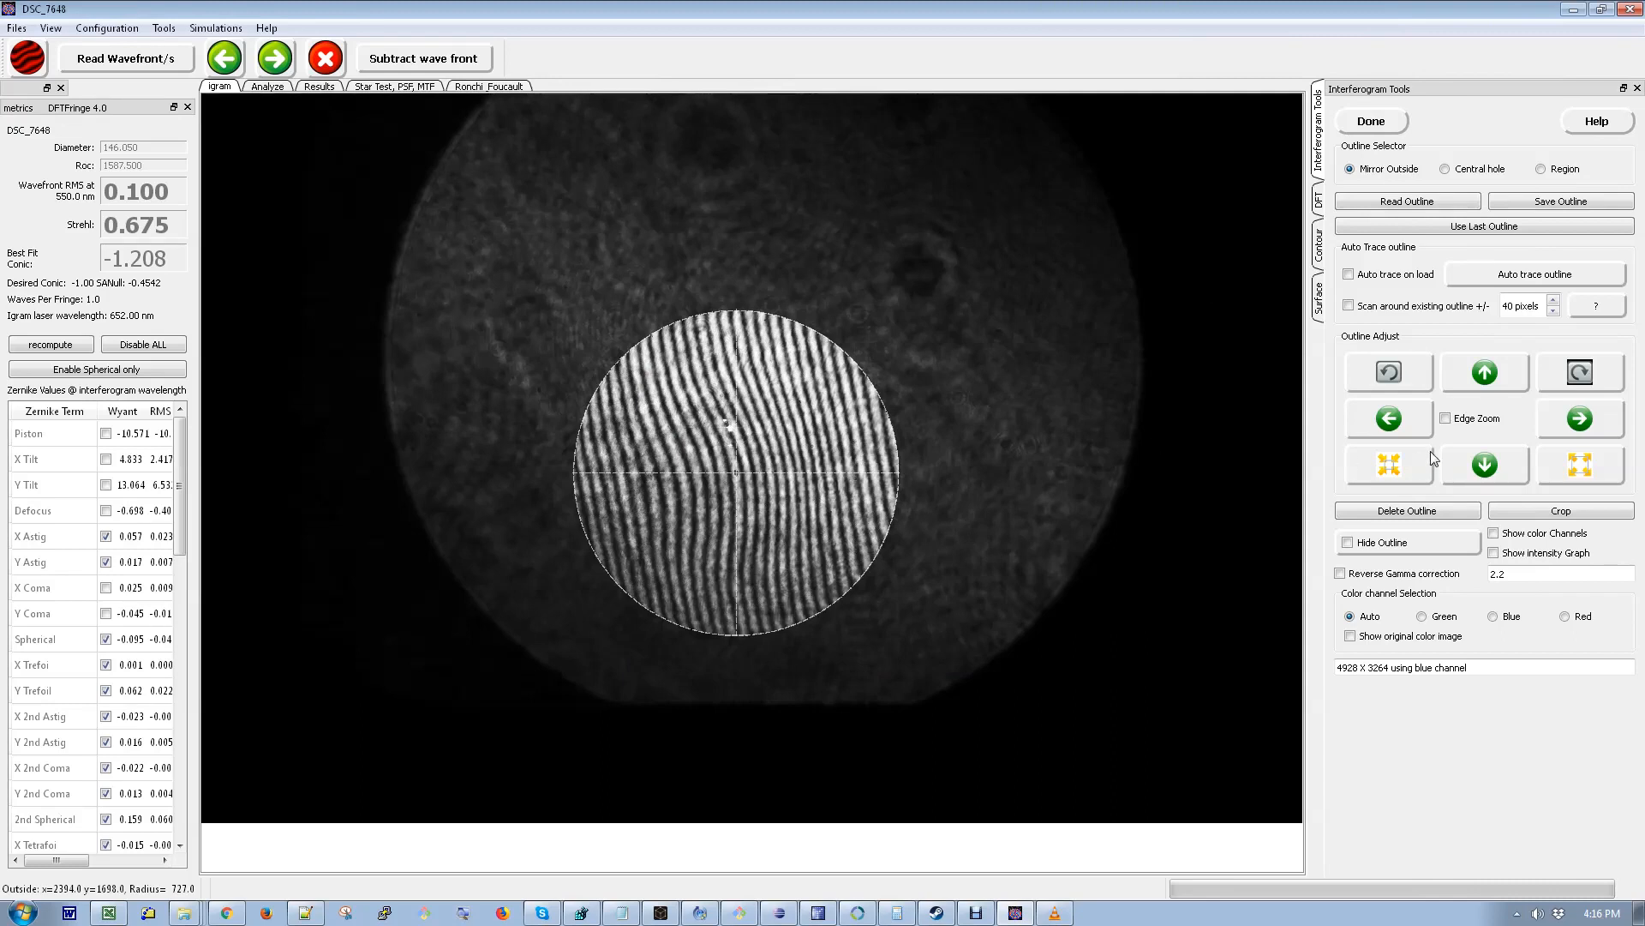
- Check the outline fit with Edge Zoom and finish the outline stage
{"action": "left_click", "coordinate": [1446, 419]}
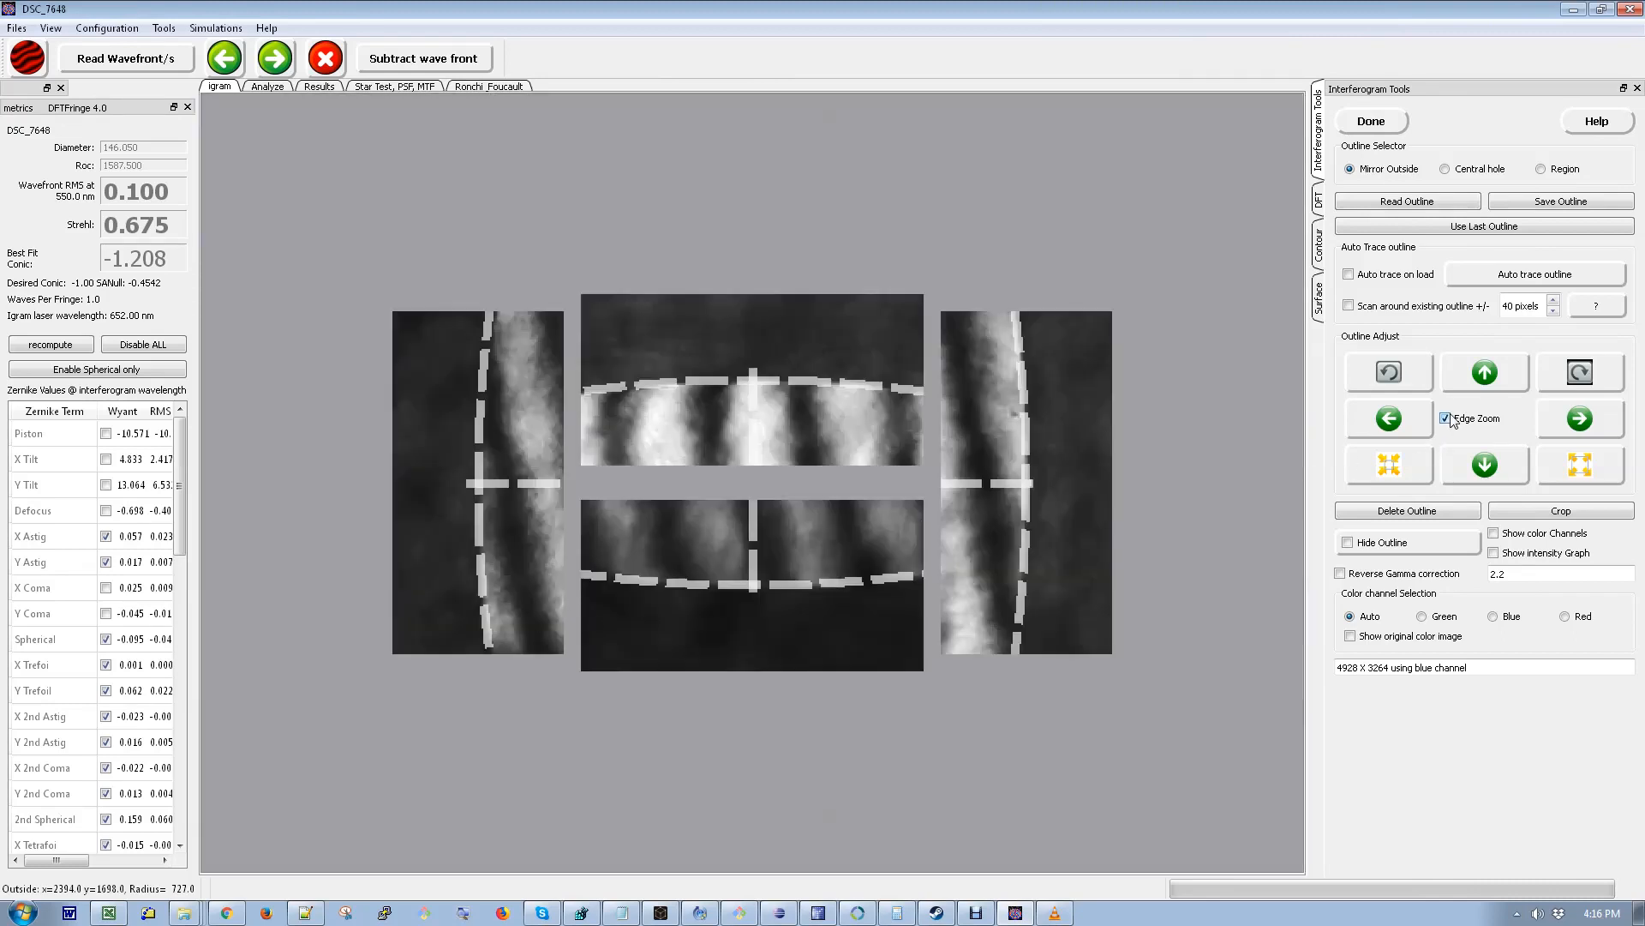
{"action": "left_click", "coordinate": [1371, 121]}
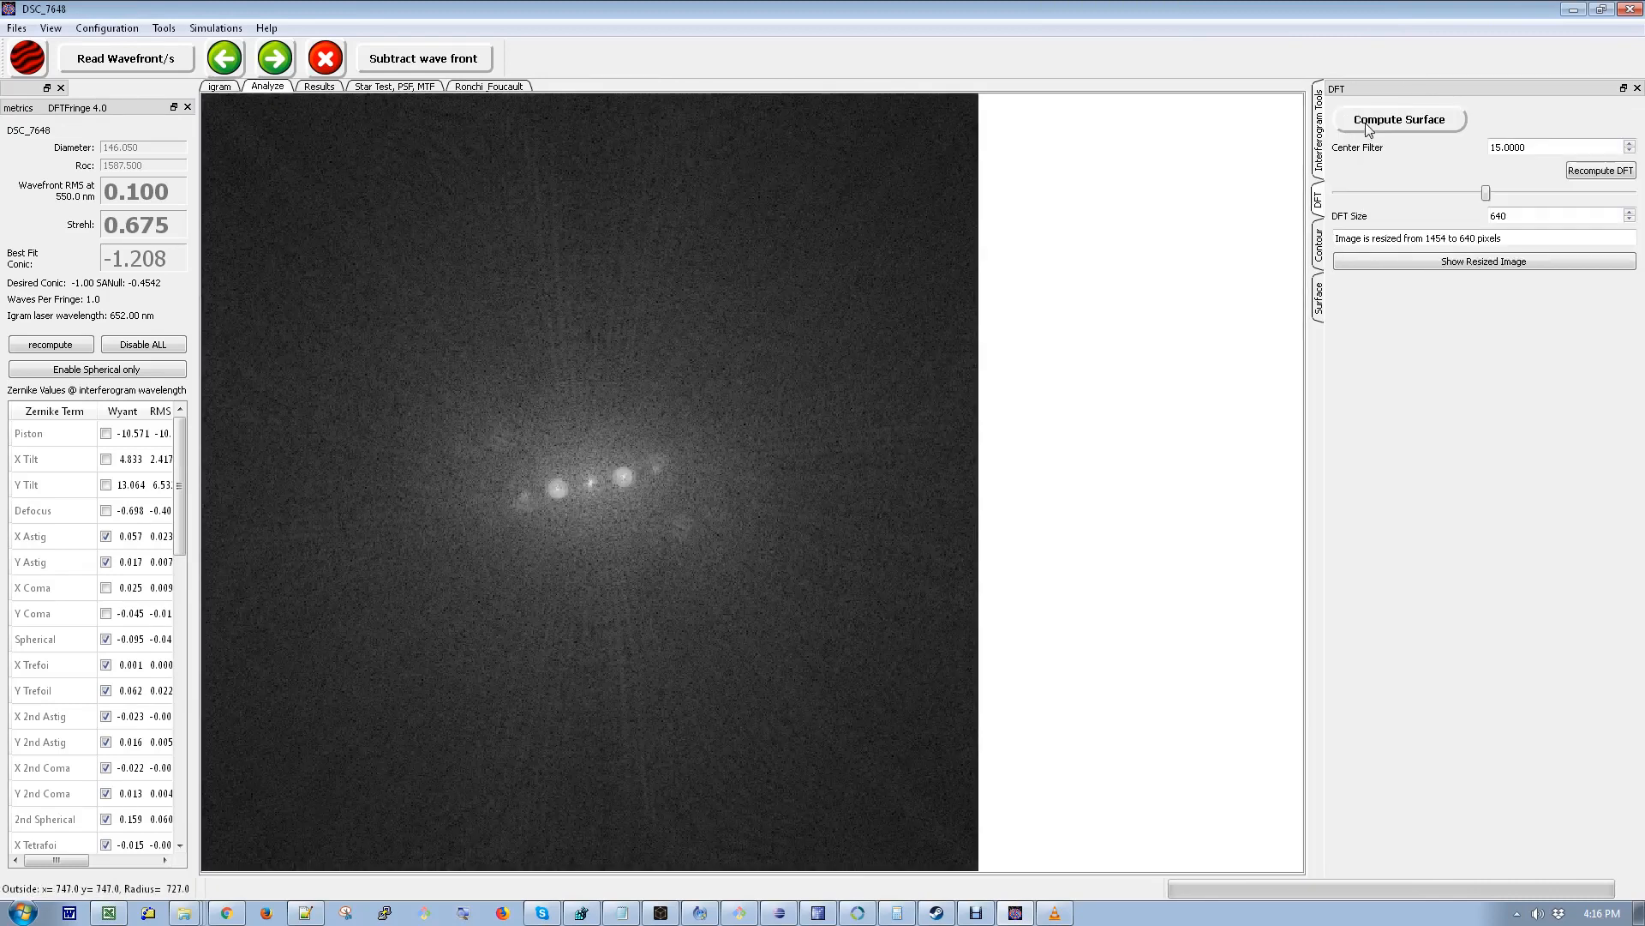
- Set the center filter to 16 and compute the surface for DSC_7658
{"action": "left_click", "coordinate": [1630, 144]}
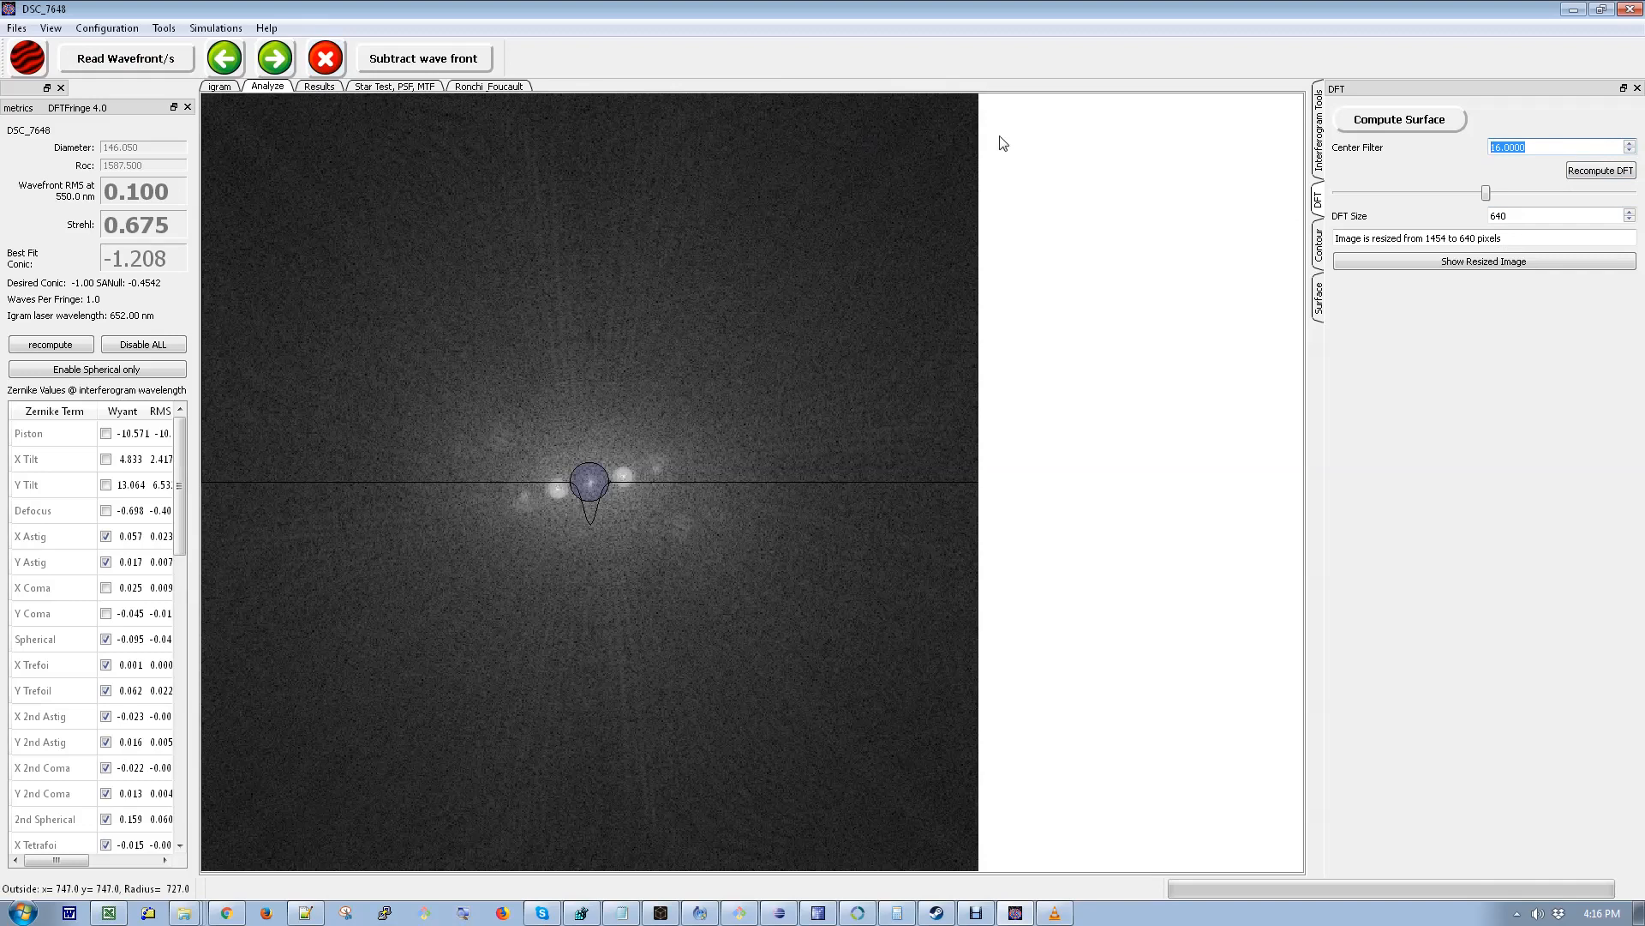
{"action": "left_click", "coordinate": [1372, 127]}
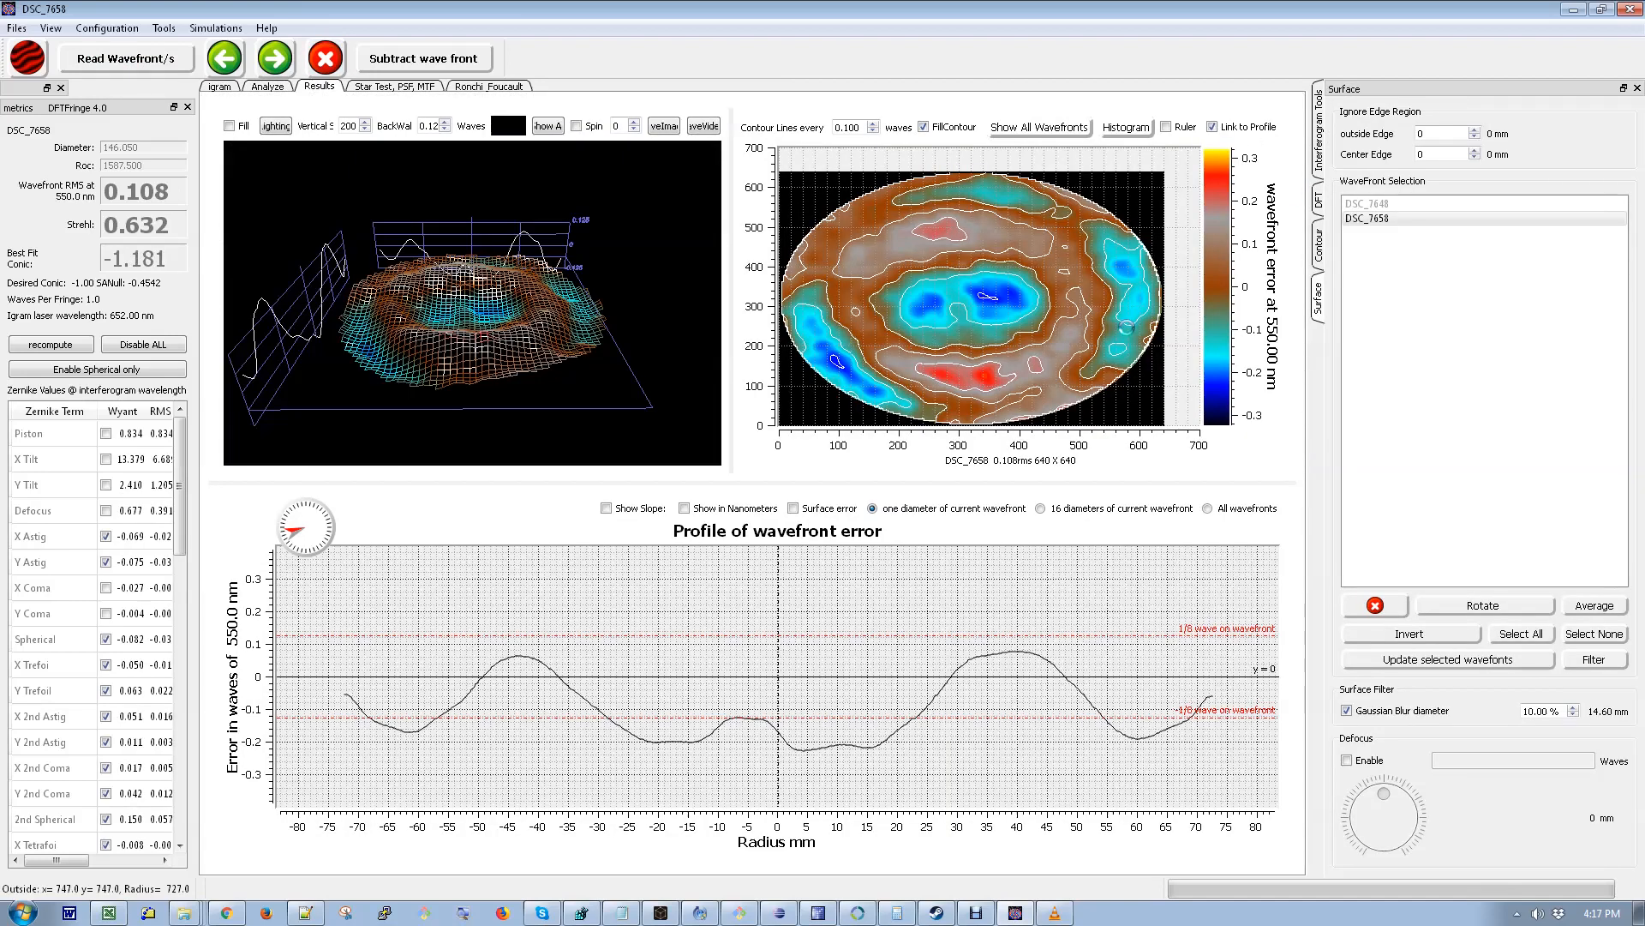
- Switch between the DSC_7648 and DSC_7658 wavefronts to compare their results
{"action": "left_click", "coordinate": [1374, 207]}
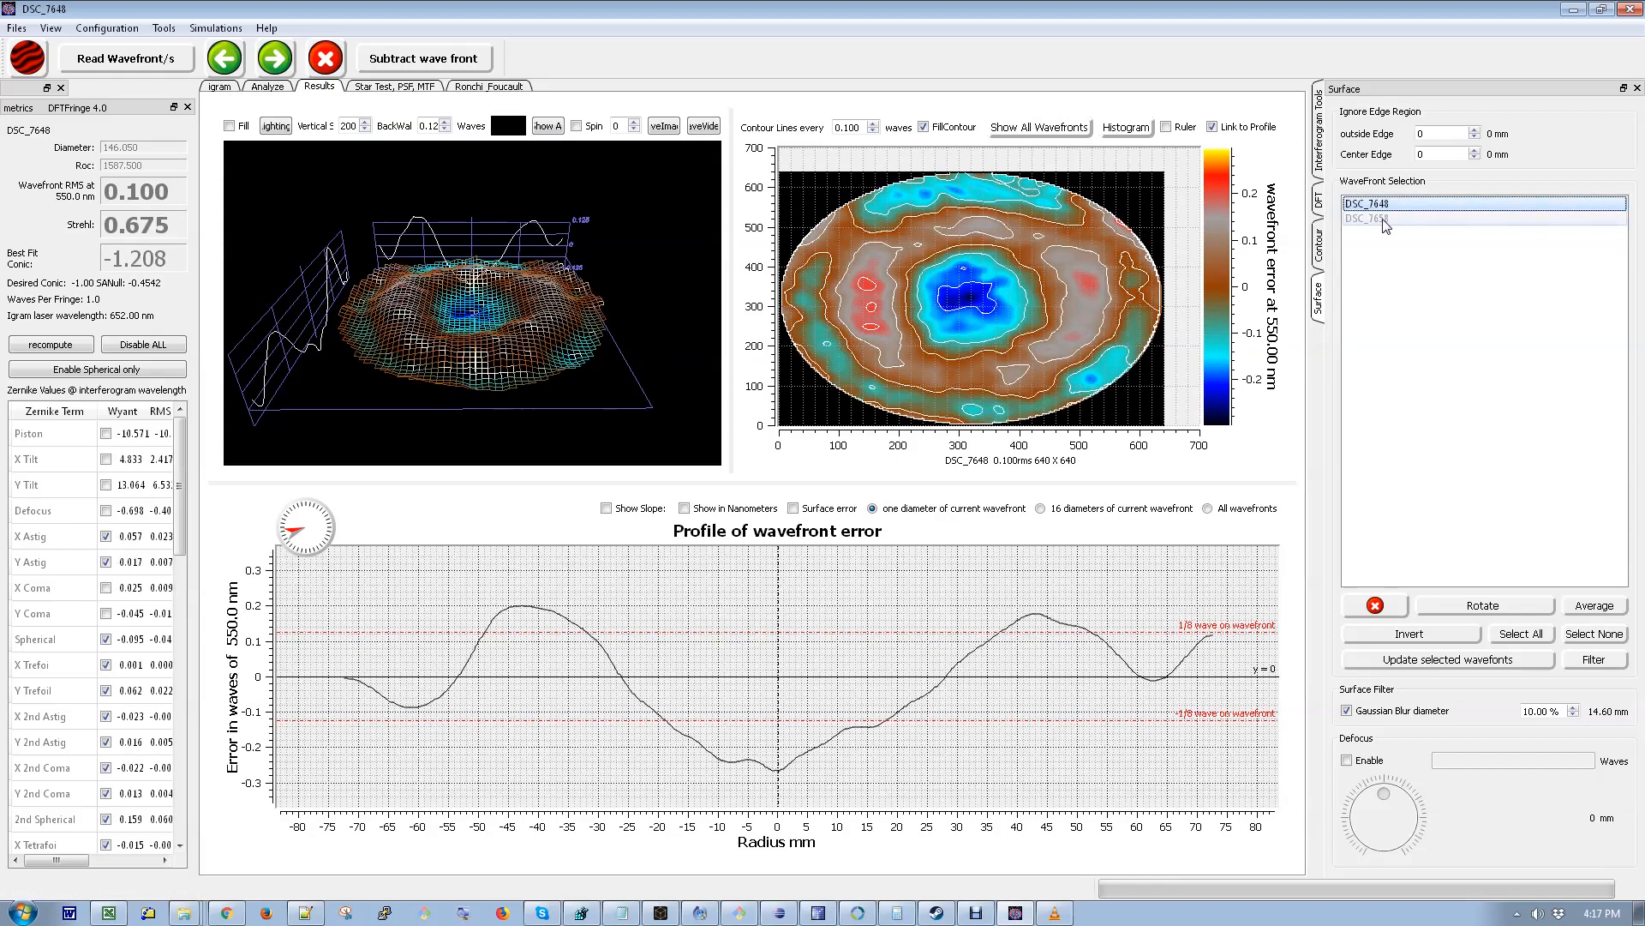
{"action": "left_click", "coordinate": [1385, 220]}
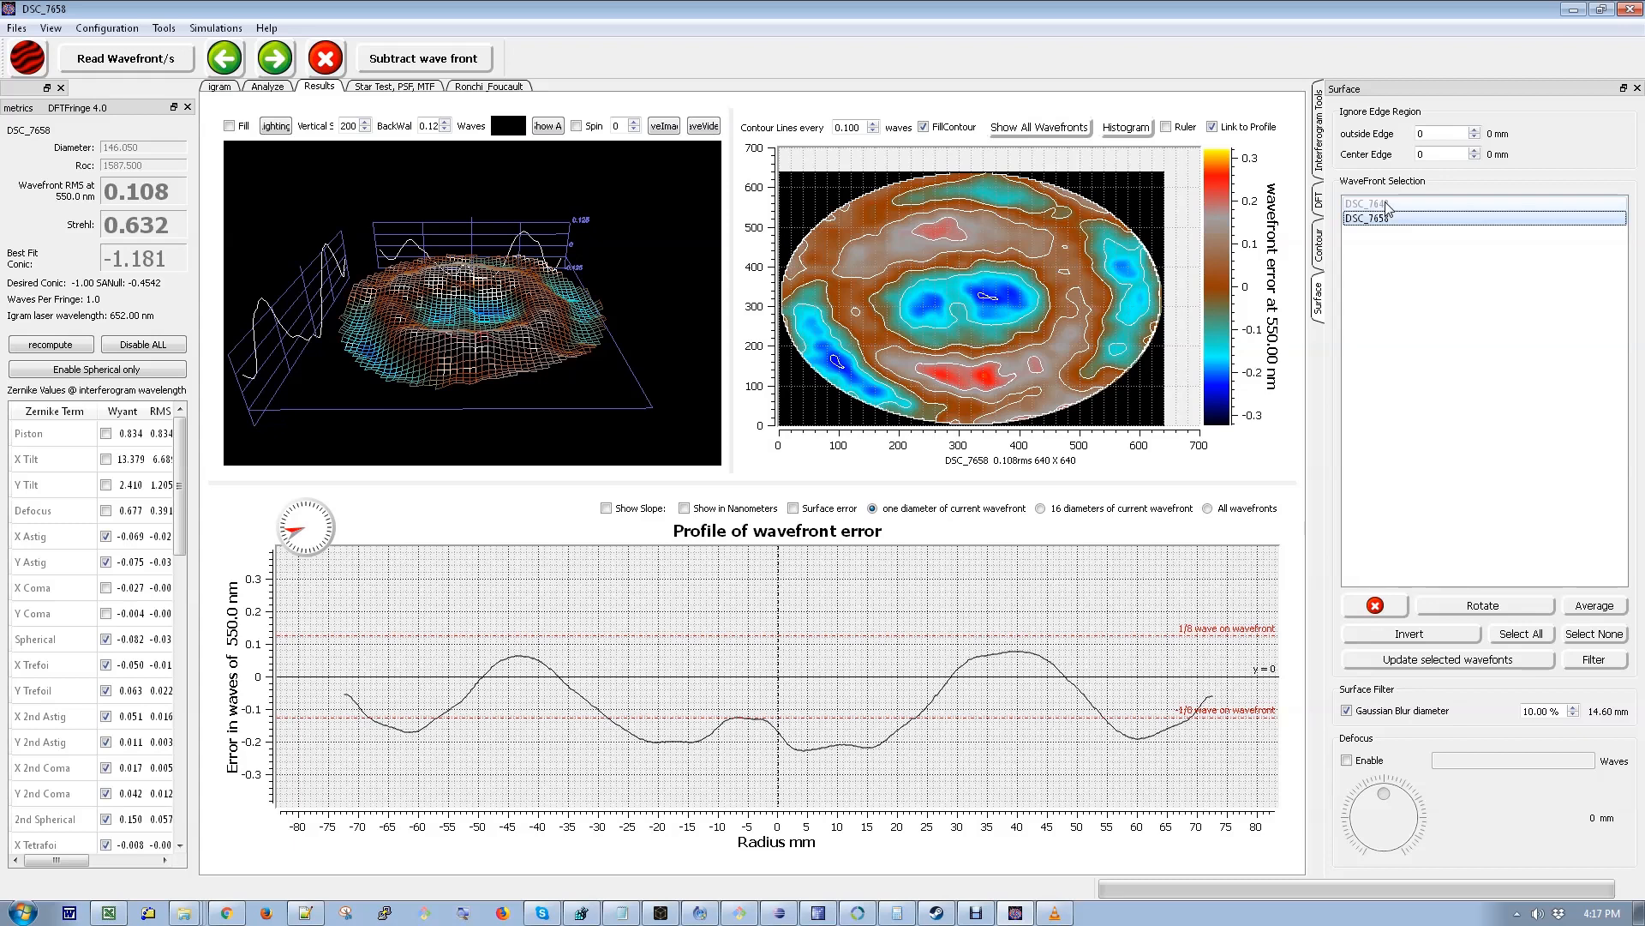
{"action": "left_click", "coordinate": [1388, 204]}
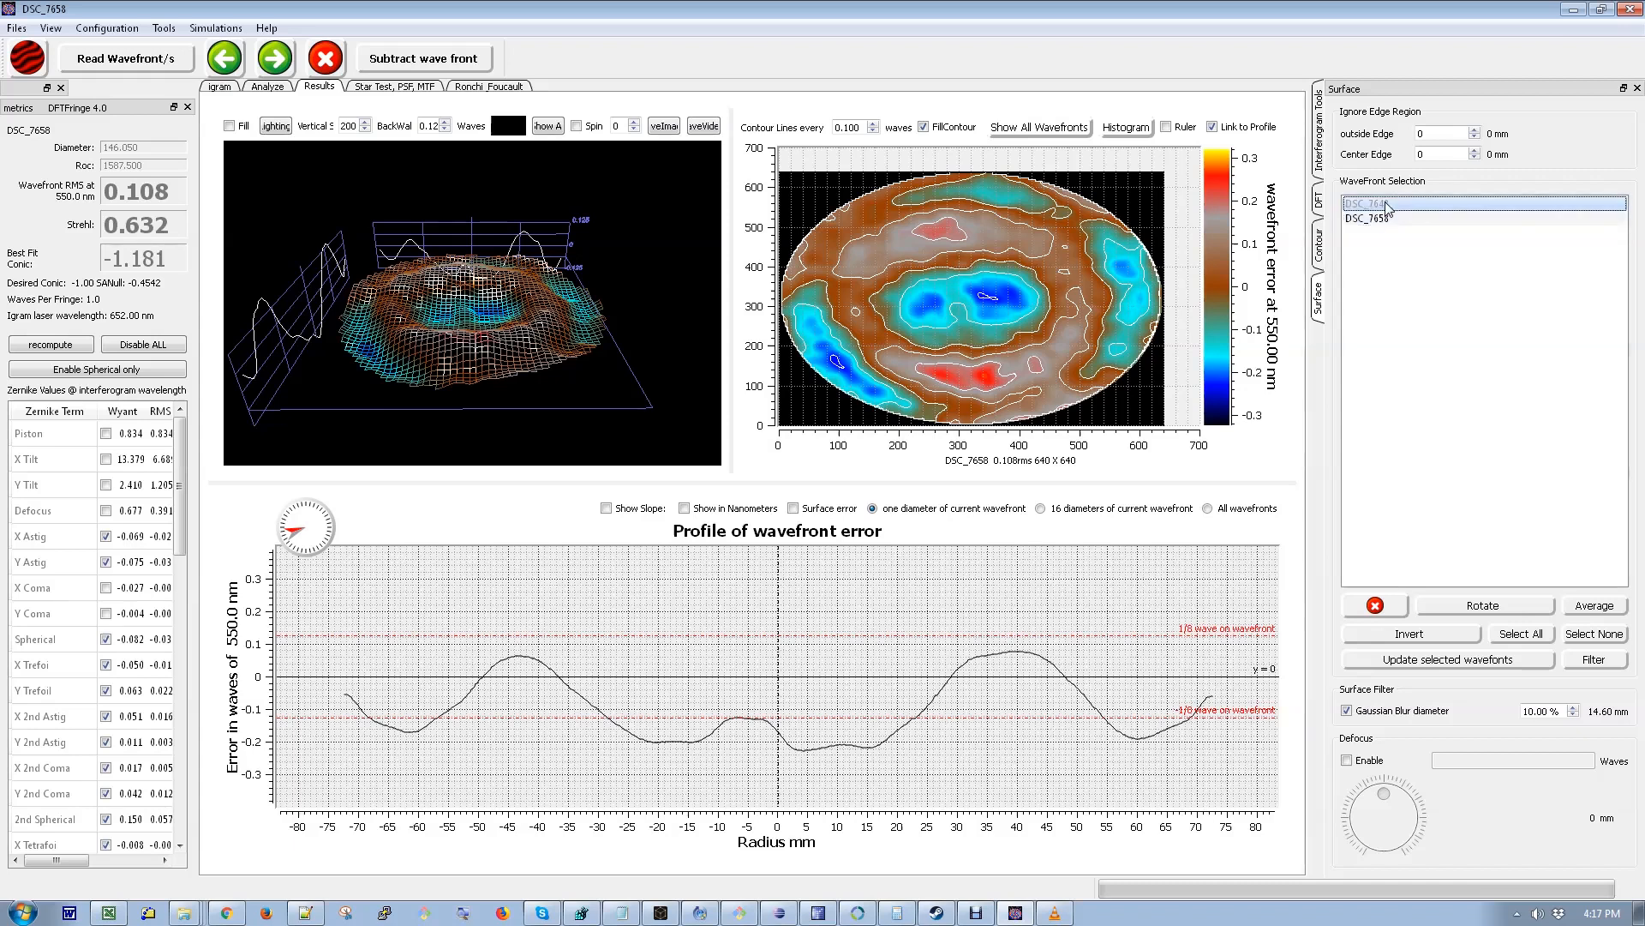
{"action": "left_click", "coordinate": [1392, 219]}
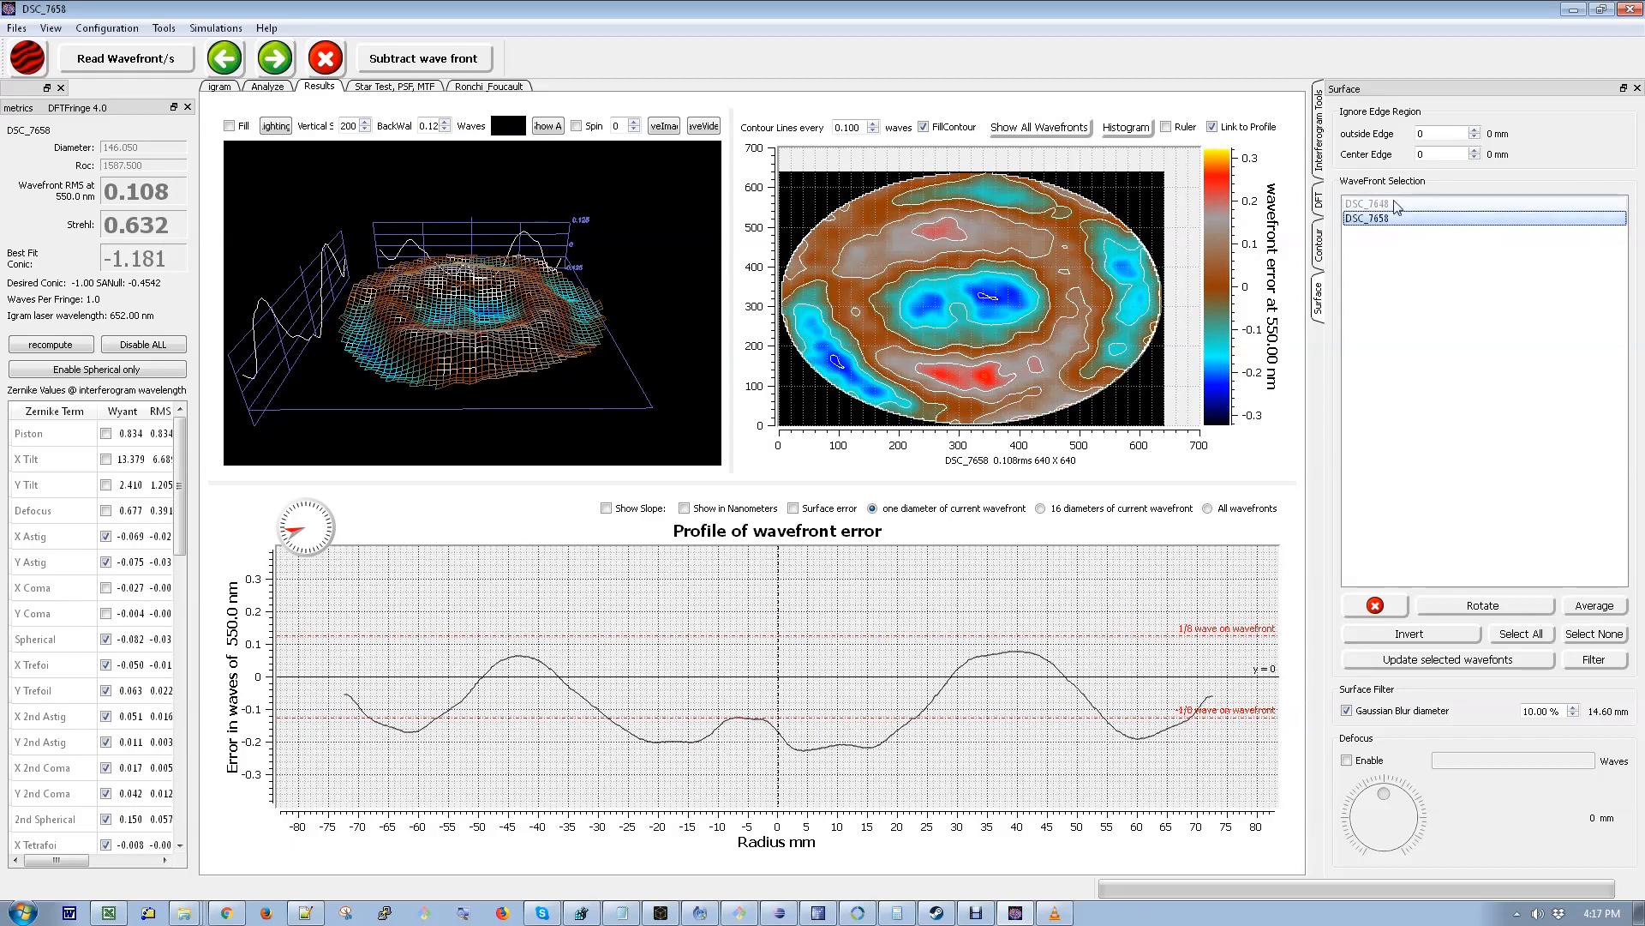
{"action": "left_click", "coordinate": [1395, 204]}
{"action": "left_click", "coordinate": [1388, 220]}
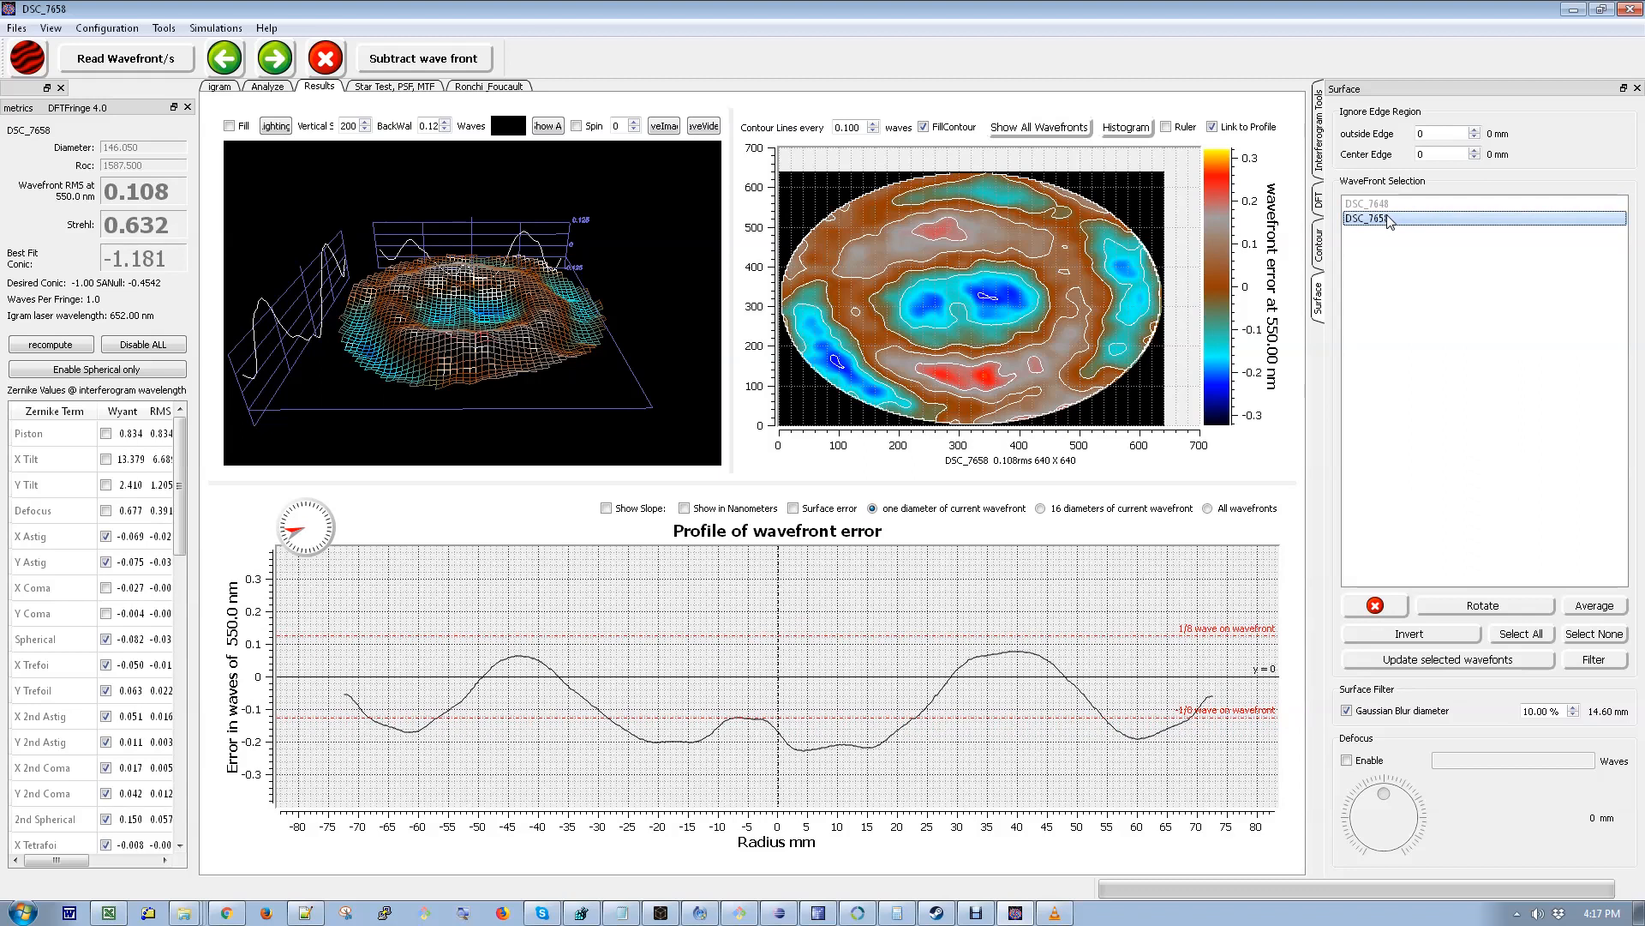
{"action": "left_click", "coordinate": [1388, 204]}
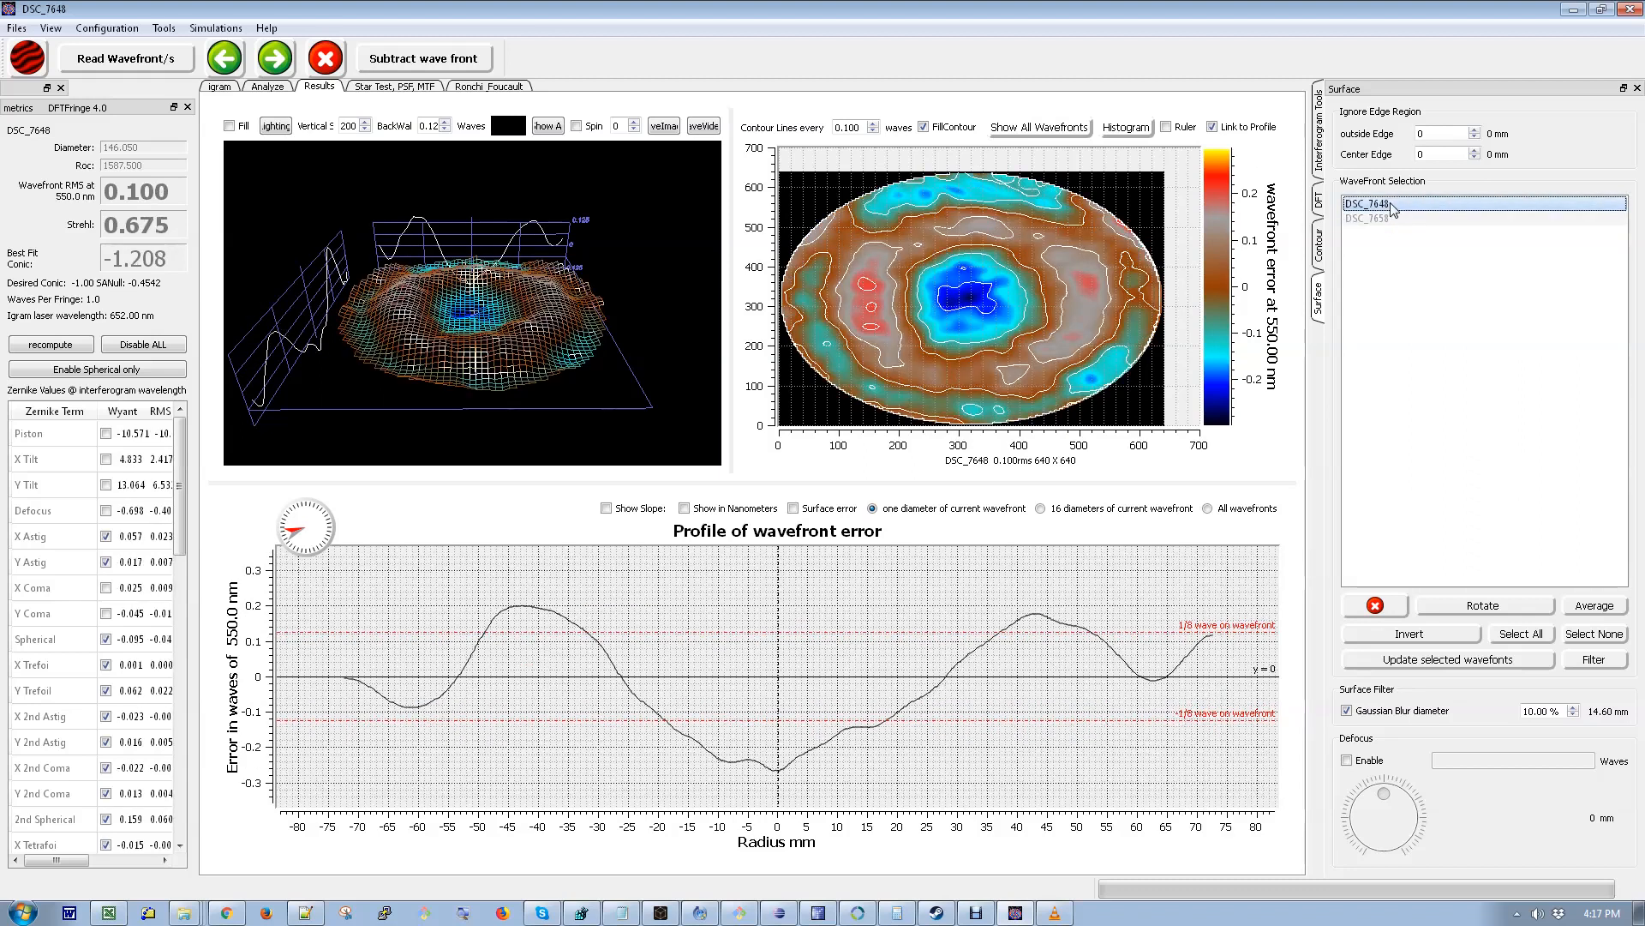
- Turn off Edge Zoom on the interferogram, raise the center filter further, and compute a new DSC_7658 surface
{"action": "left_click", "coordinate": [220, 87]}
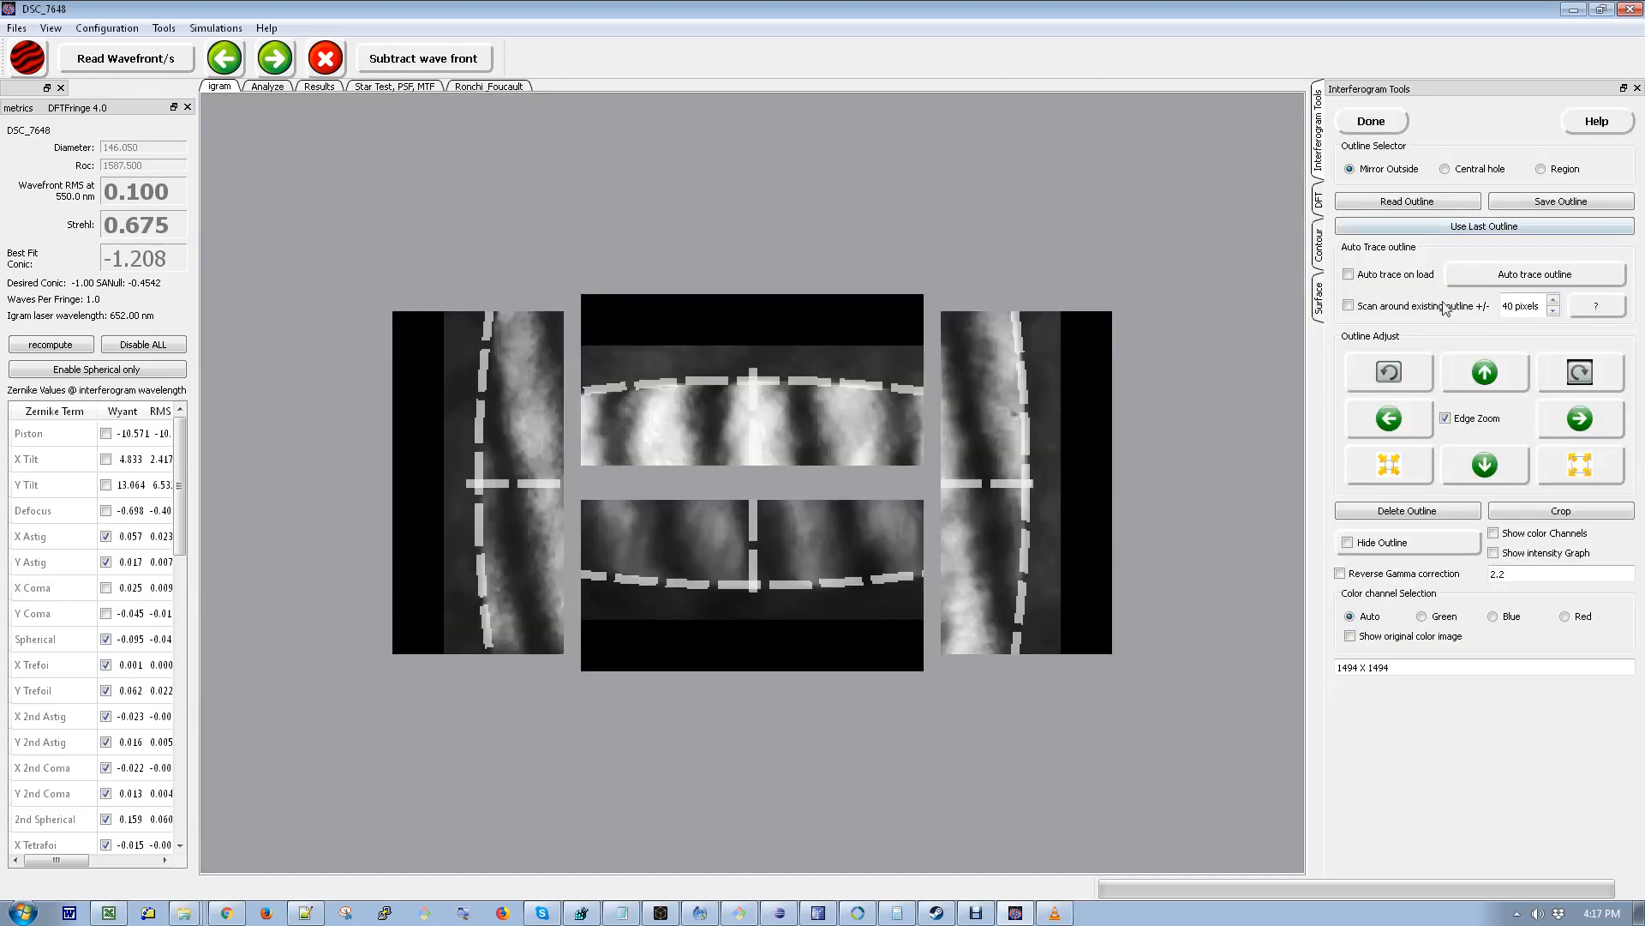
{"action": "left_click", "coordinate": [1447, 419]}
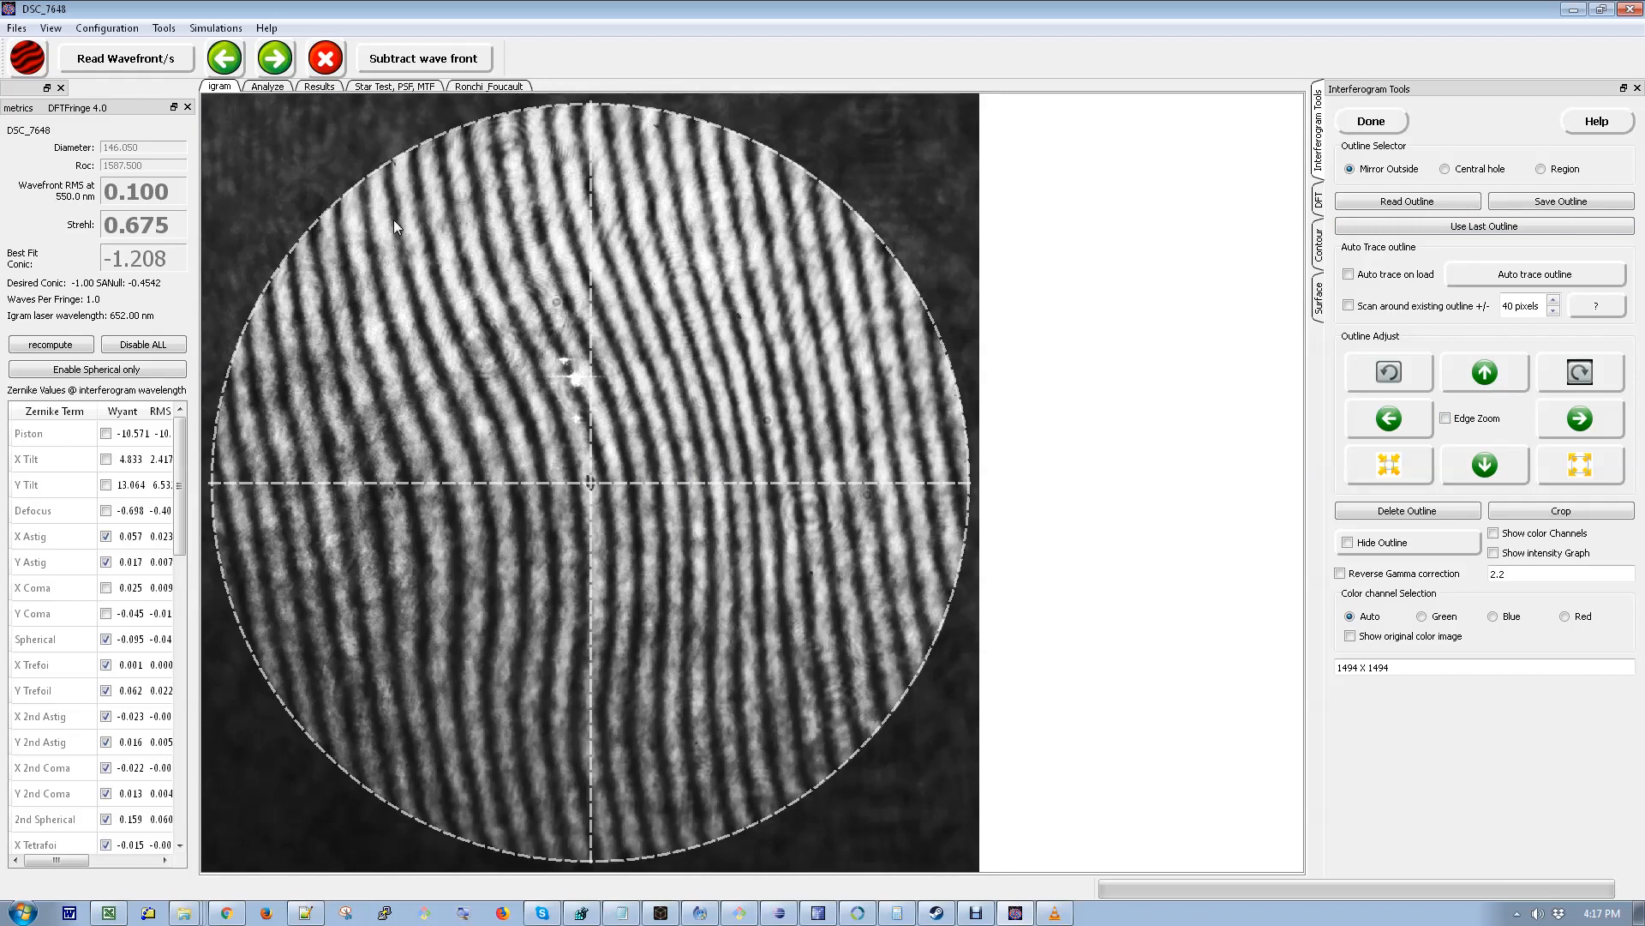
{"action": "left_click", "coordinate": [267, 88]}
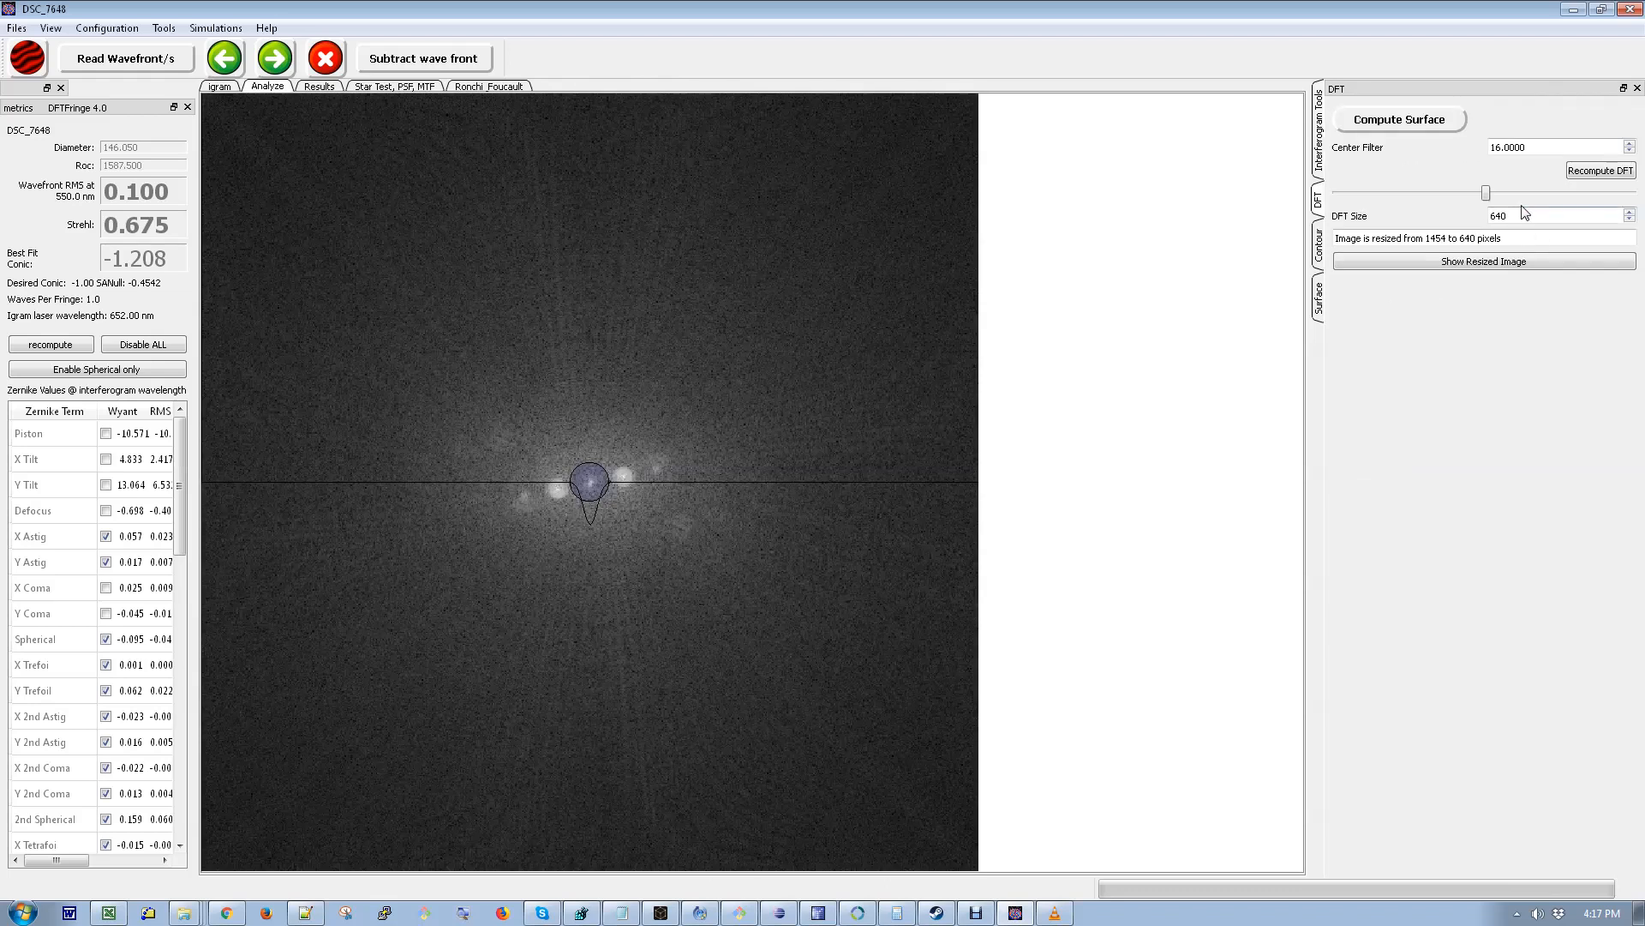
{"action": "left_click", "coordinate": [1630, 144]}
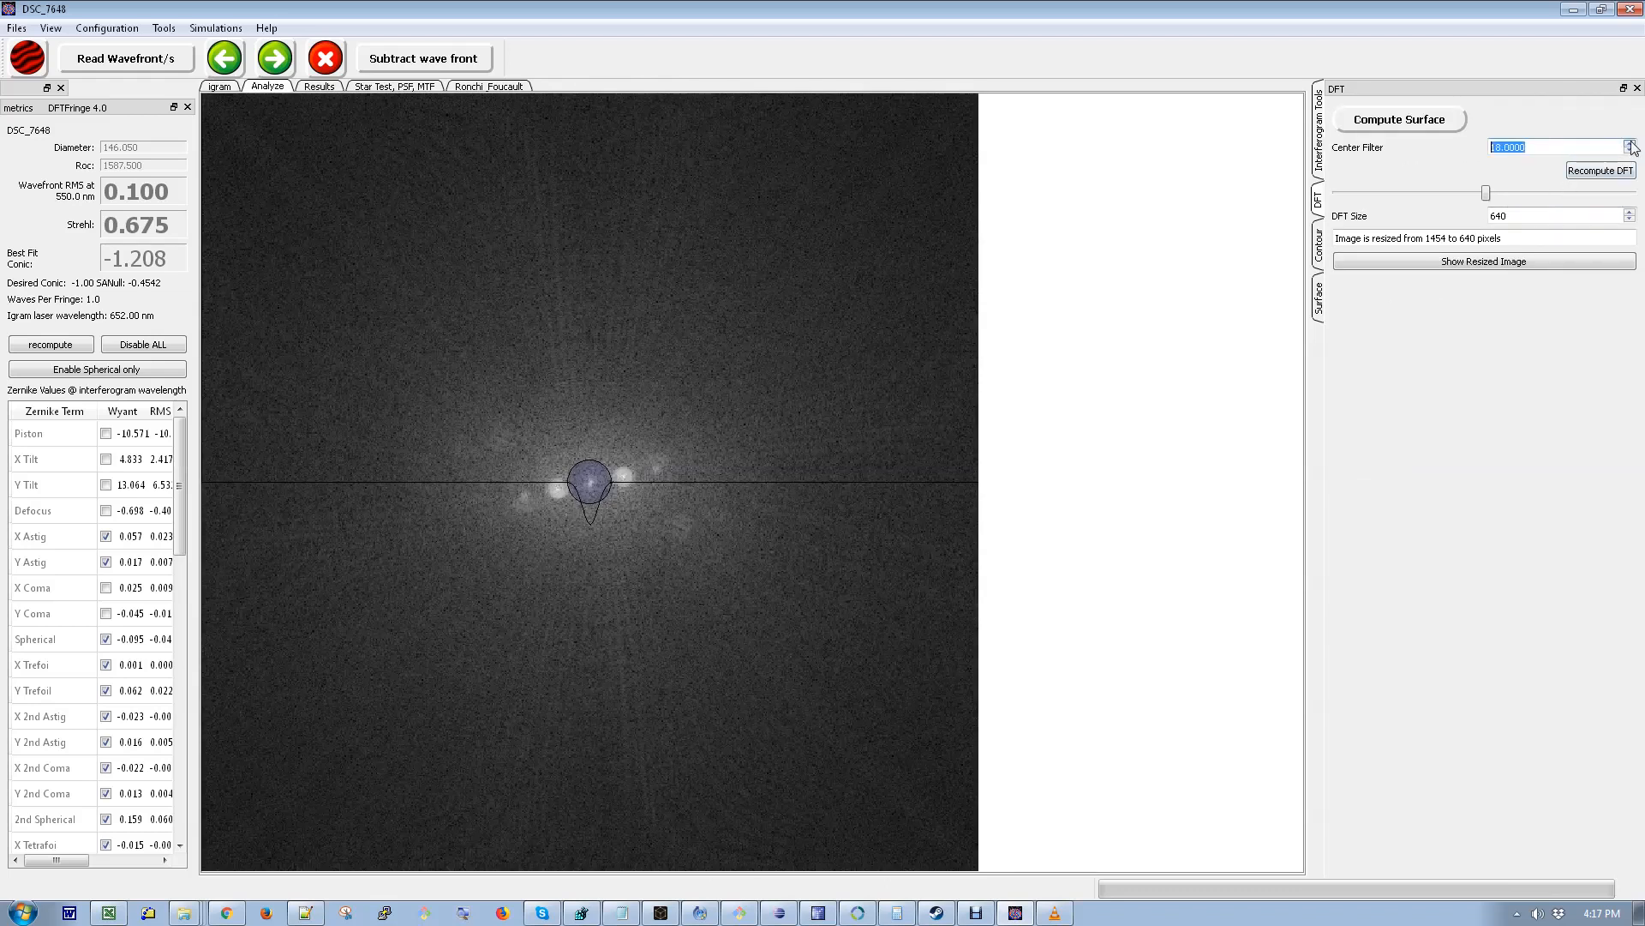
{"action": "left_click", "coordinate": [1630, 144]}
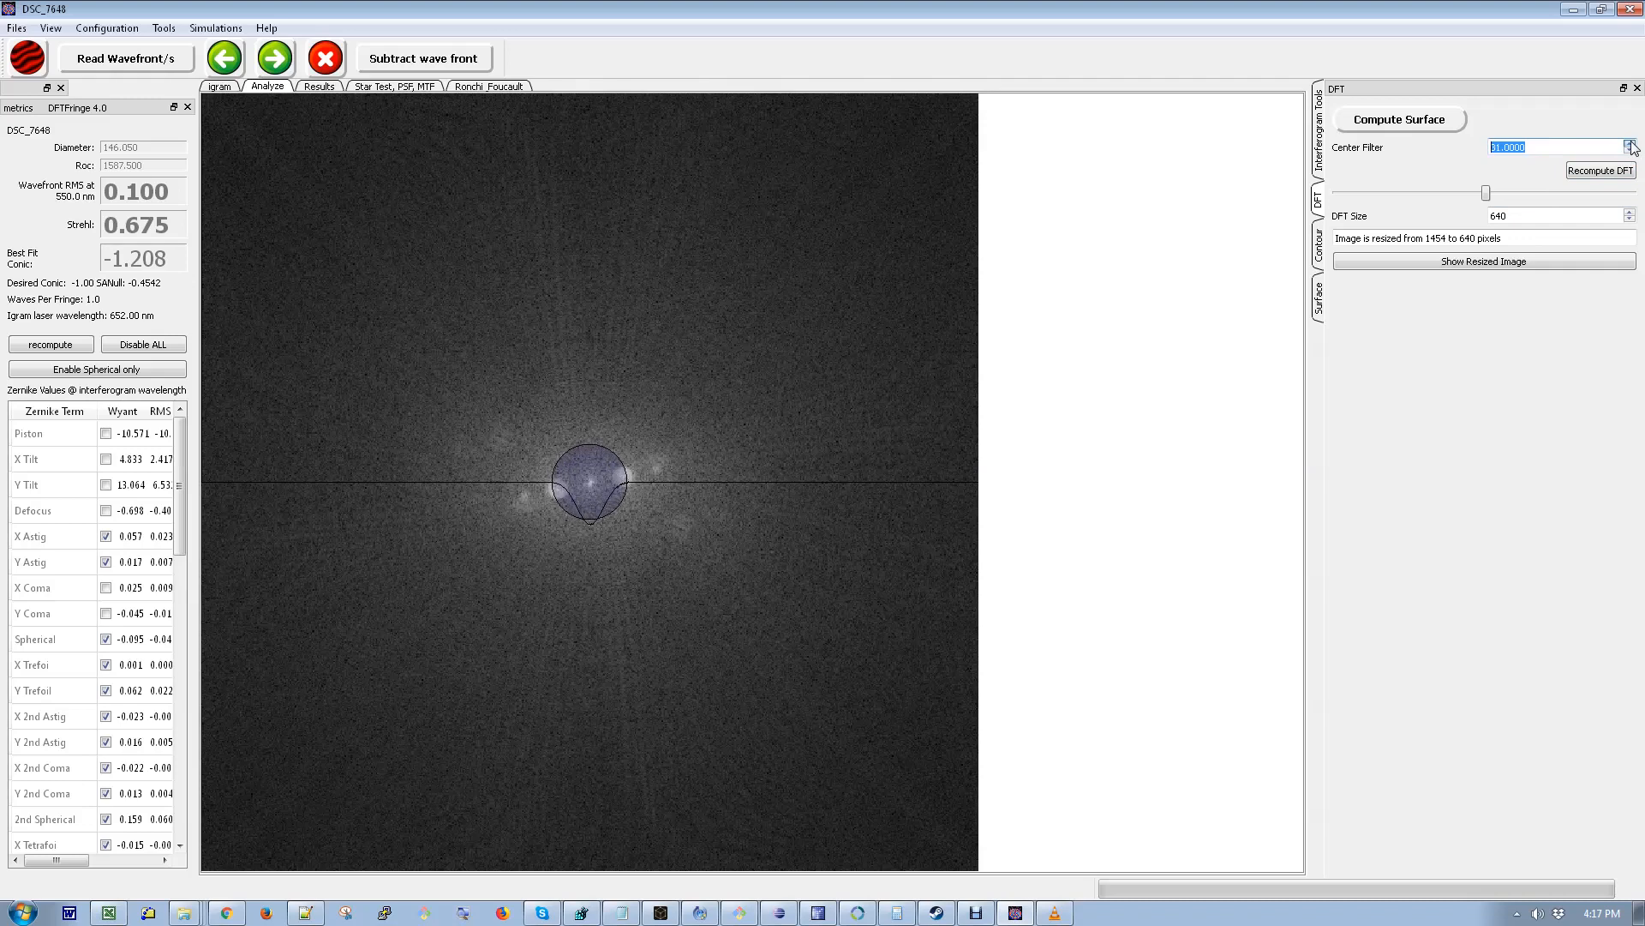
{"action": "left_click", "coordinate": [1422, 128]}
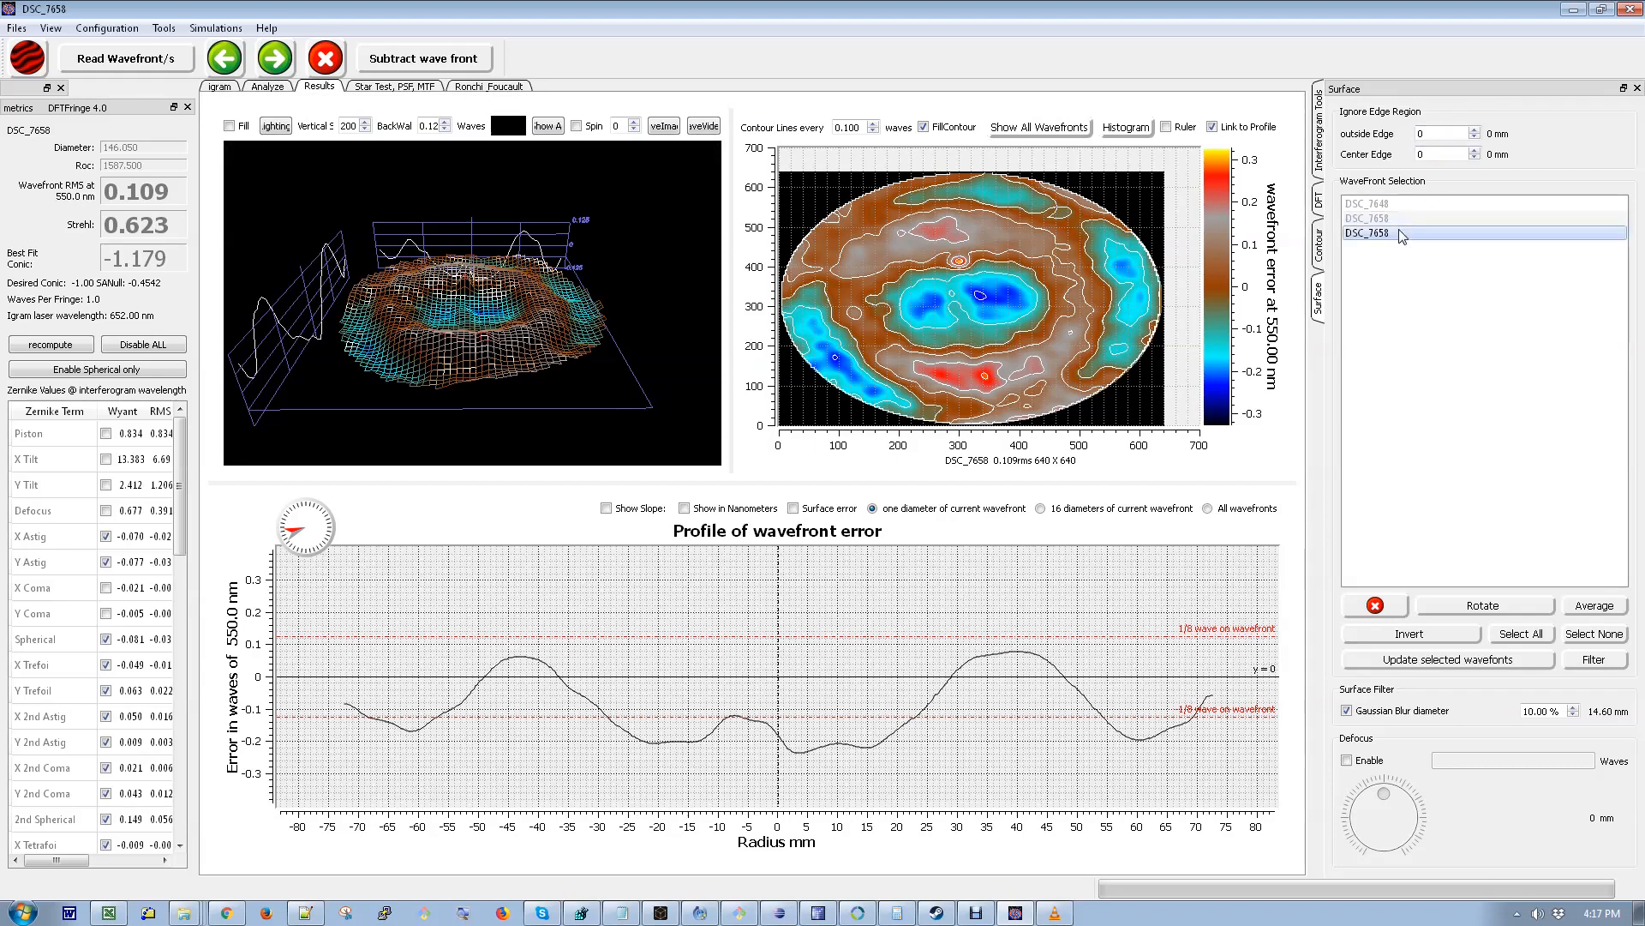
- Compare the two DSC_7658 wavefronts and delete the newer one
{"action": "left_click", "coordinate": [1399, 233]}
{"action": "left_click", "coordinate": [1396, 233]}
{"action": "left_click", "coordinate": [1394, 222]}
{"action": "left_click", "coordinate": [1391, 234]}
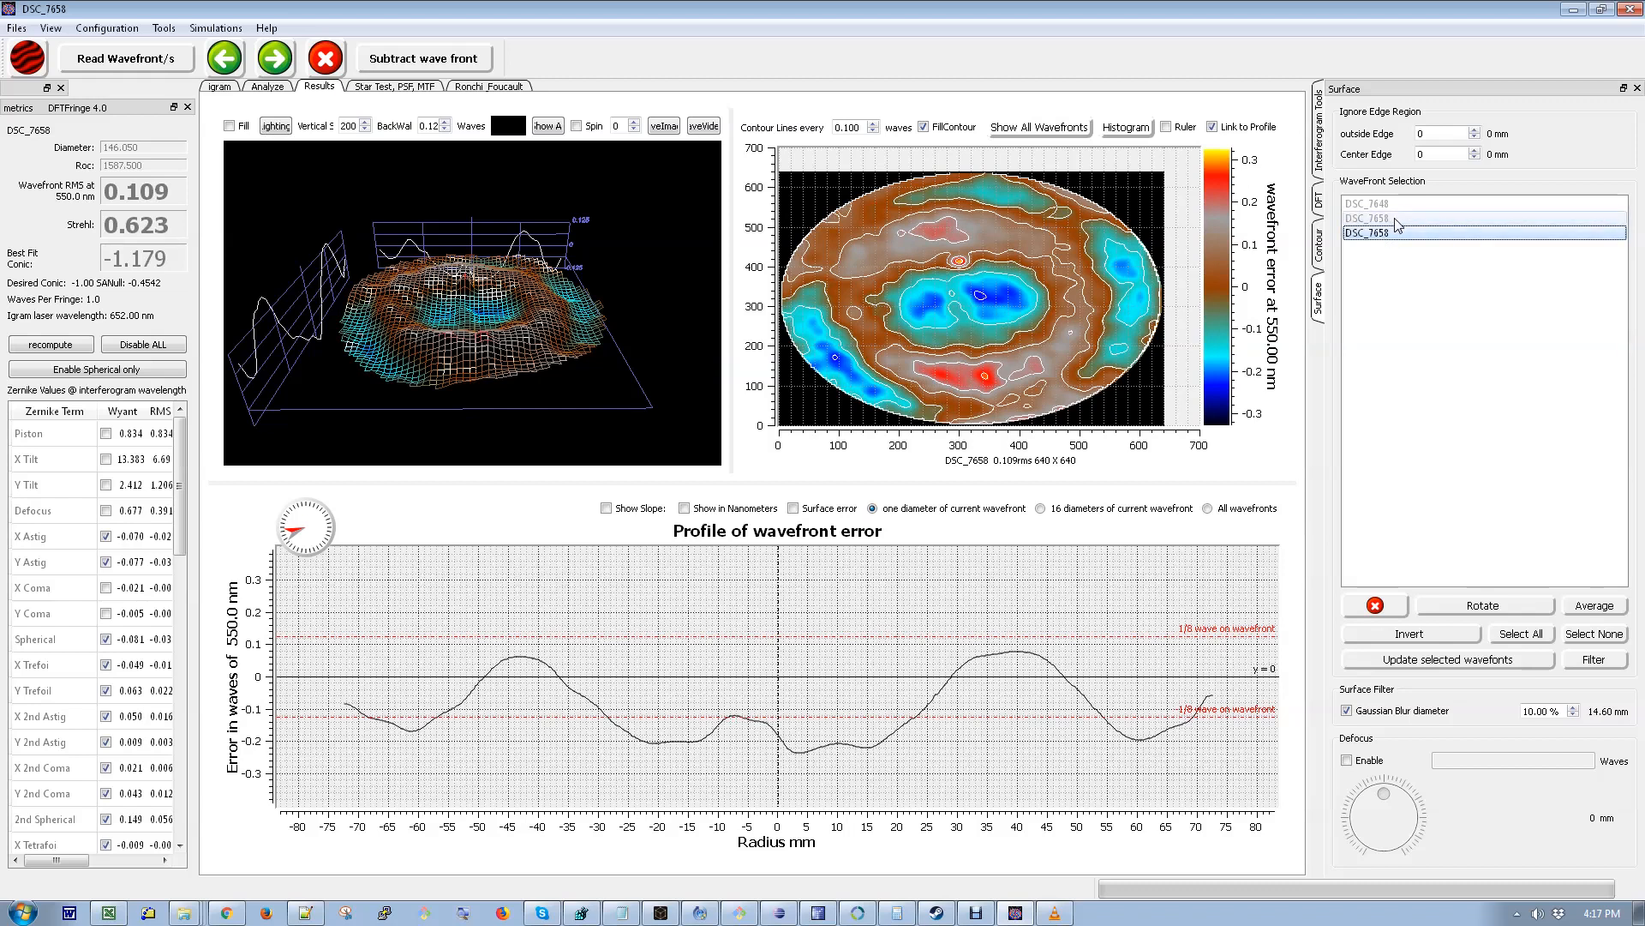
{"action": "left_click", "coordinate": [1396, 221]}
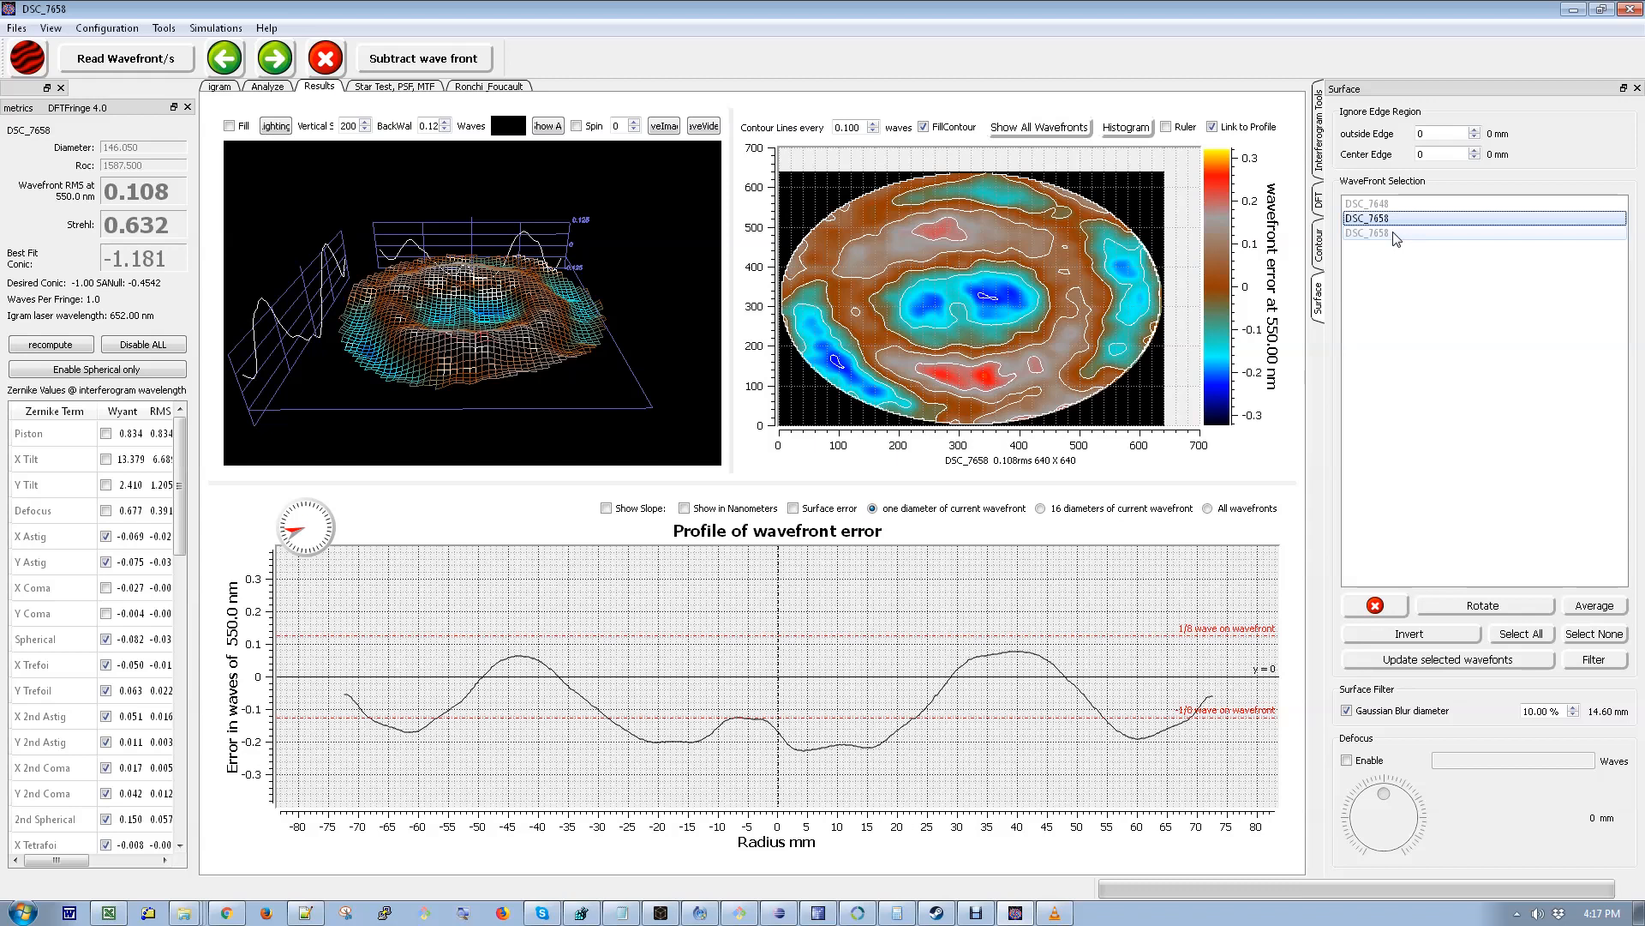
{"action": "left_click", "coordinate": [1395, 235]}
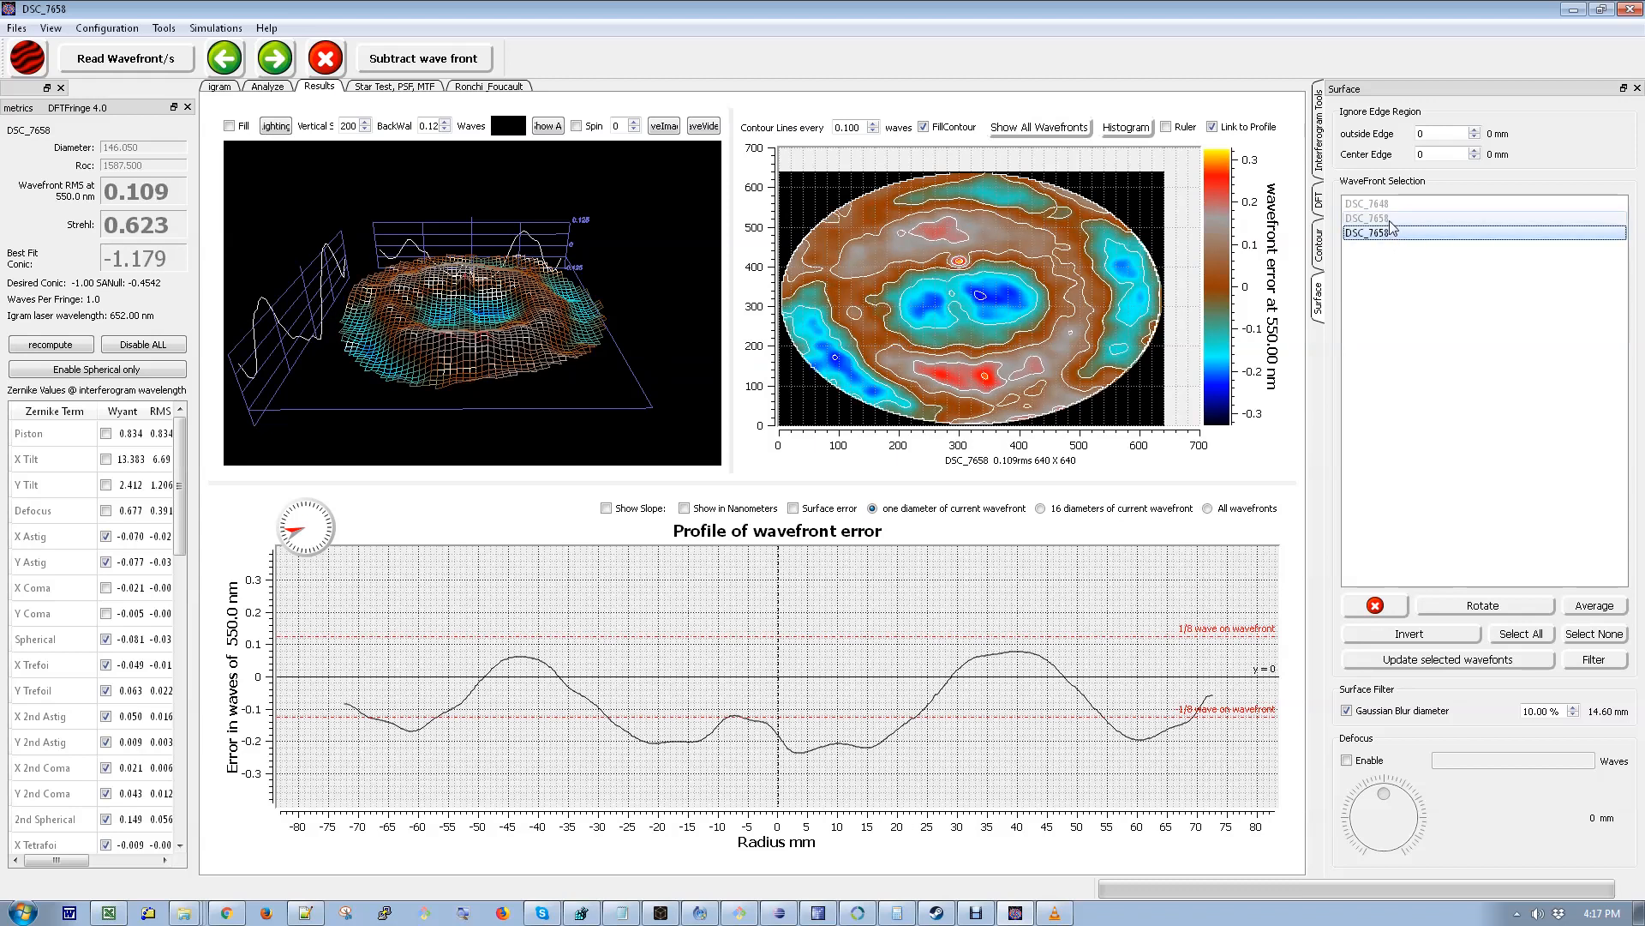
{"action": "left_click", "coordinate": [1390, 218]}
{"action": "left_click", "coordinate": [1391, 233]}
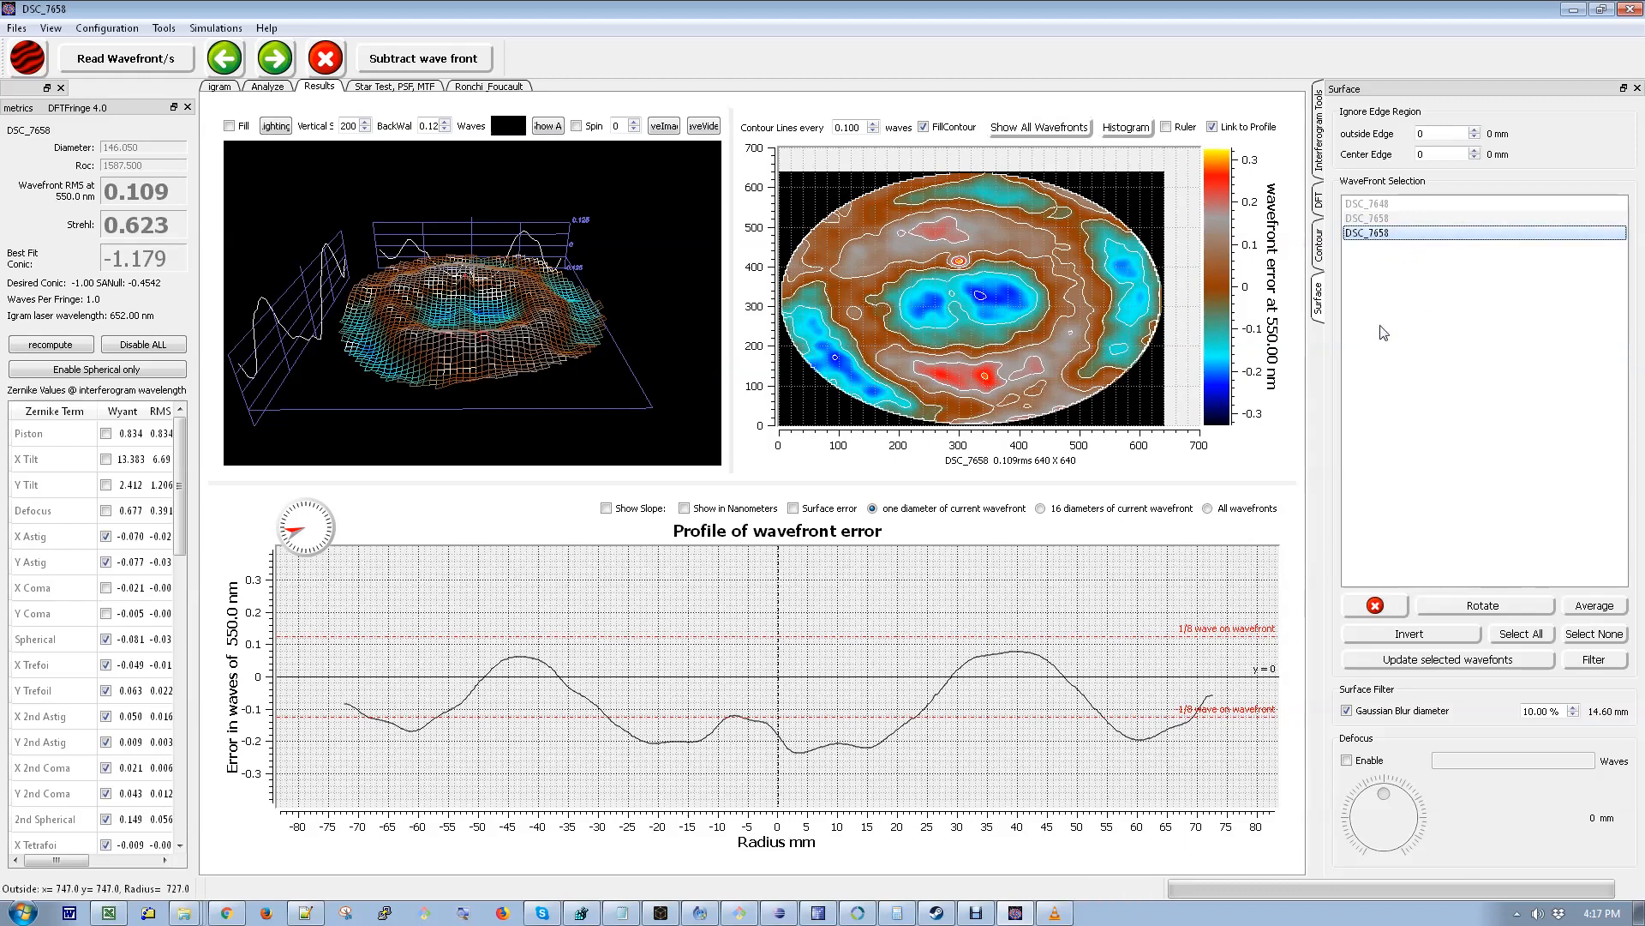
{"action": "left_click", "coordinate": [1375, 607]}
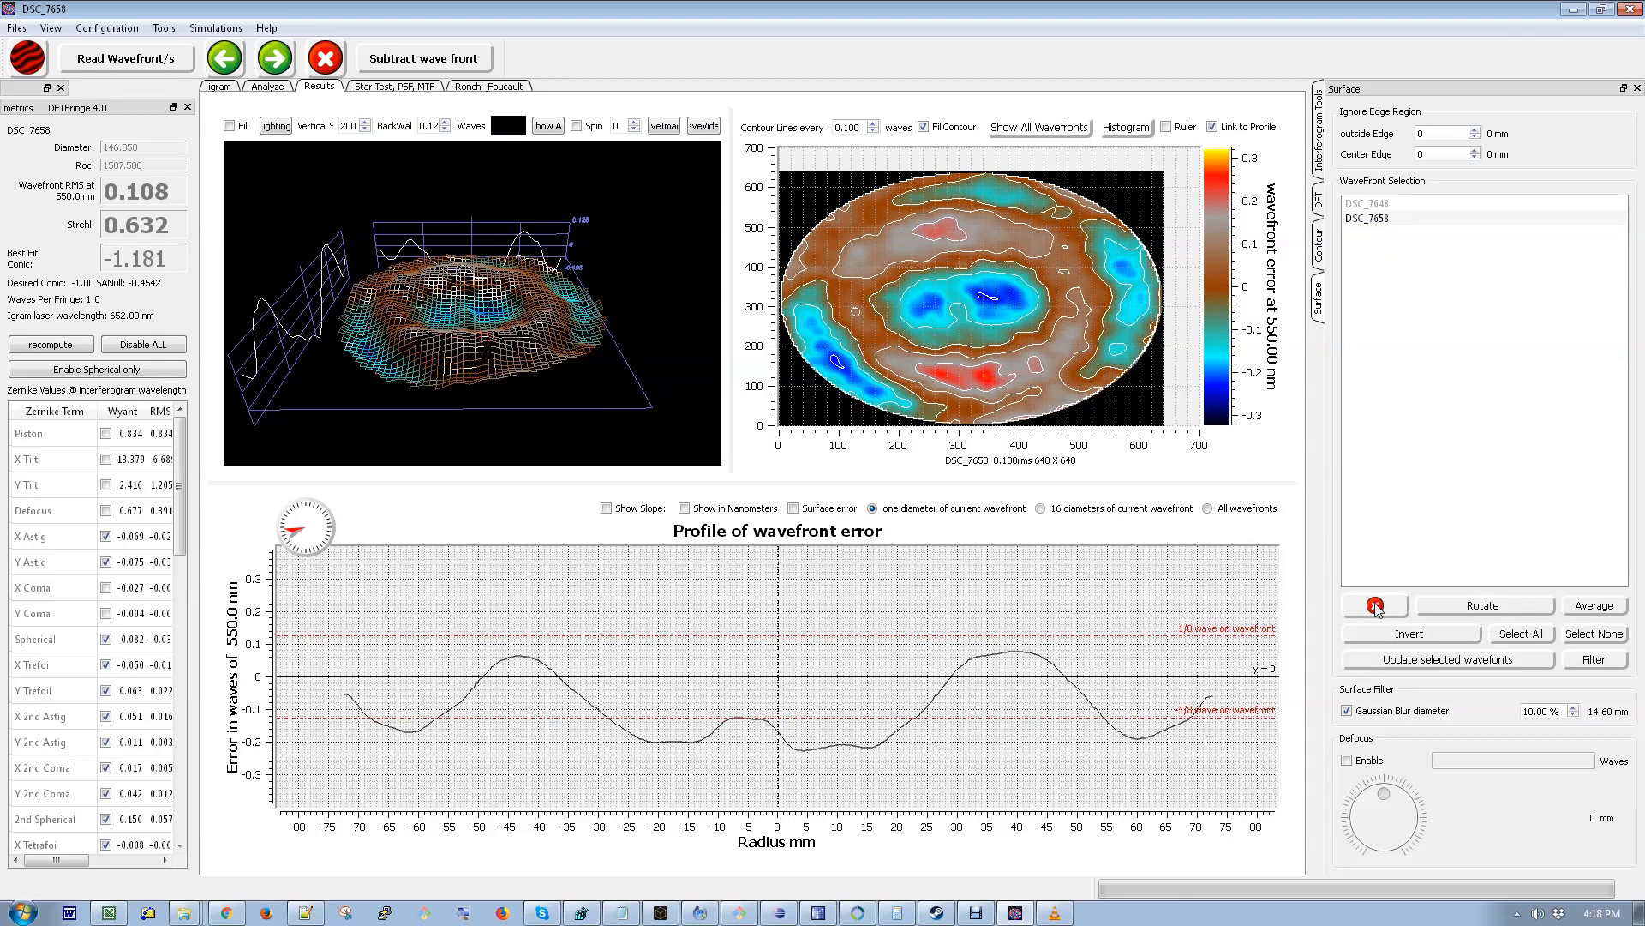
- Rotate the DSC_7658 wavefront 90 degrees counter-clockwise with Nearest Neighbor interpolation
{"action": "left_click", "coordinate": [1391, 219]}
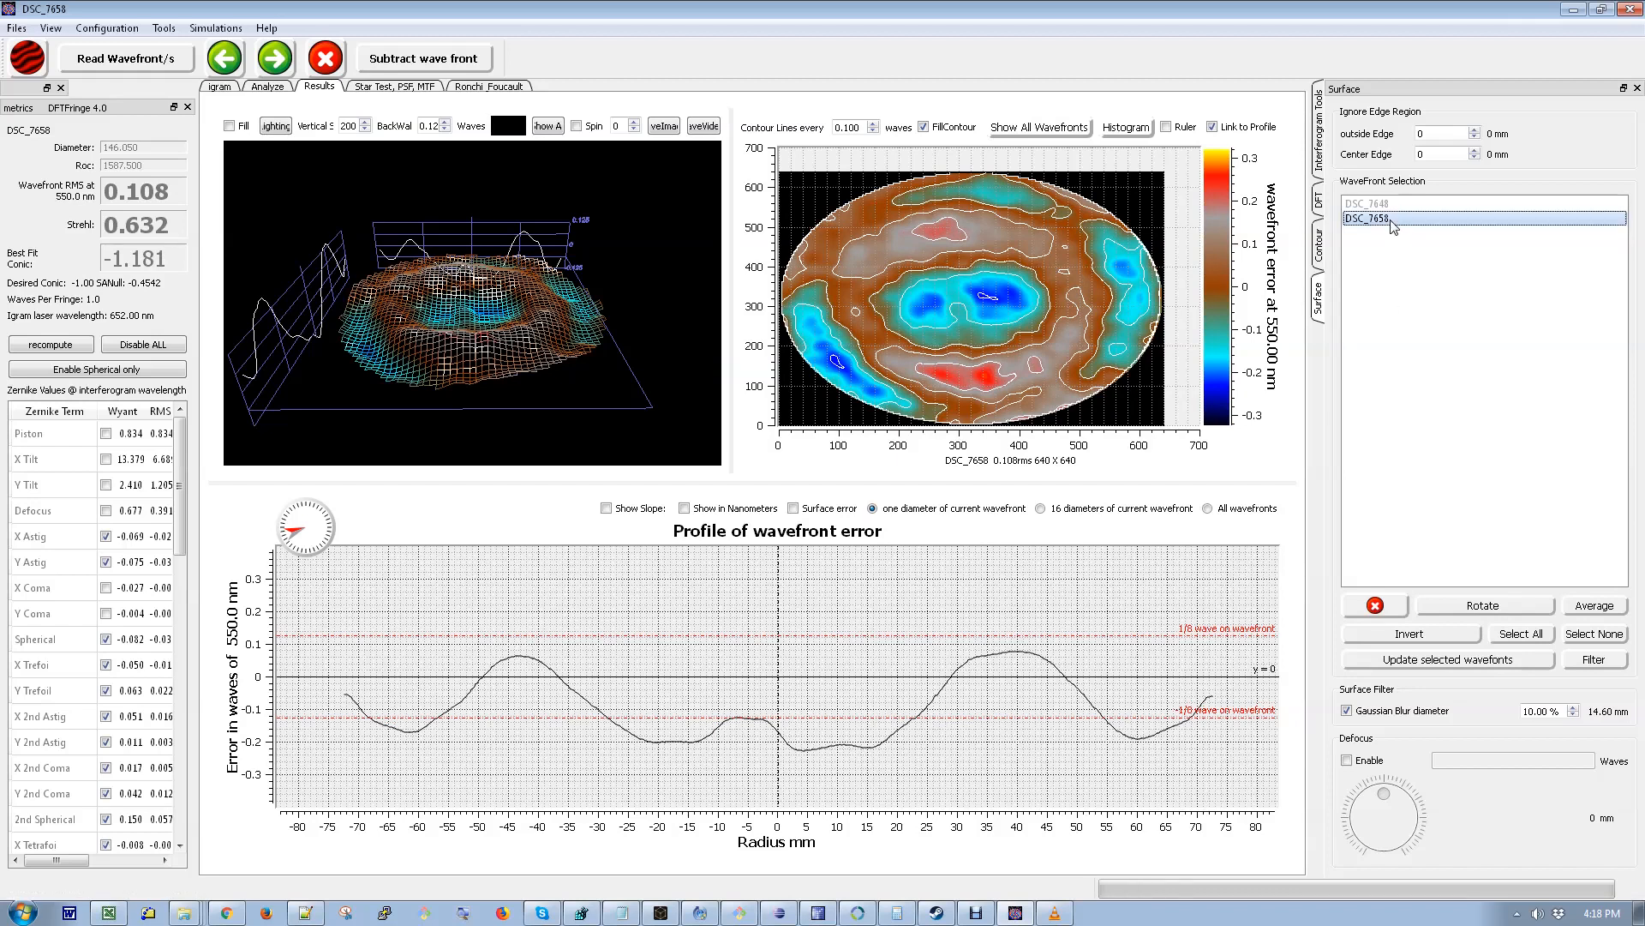
{"action": "left_click", "coordinate": [1498, 612]}
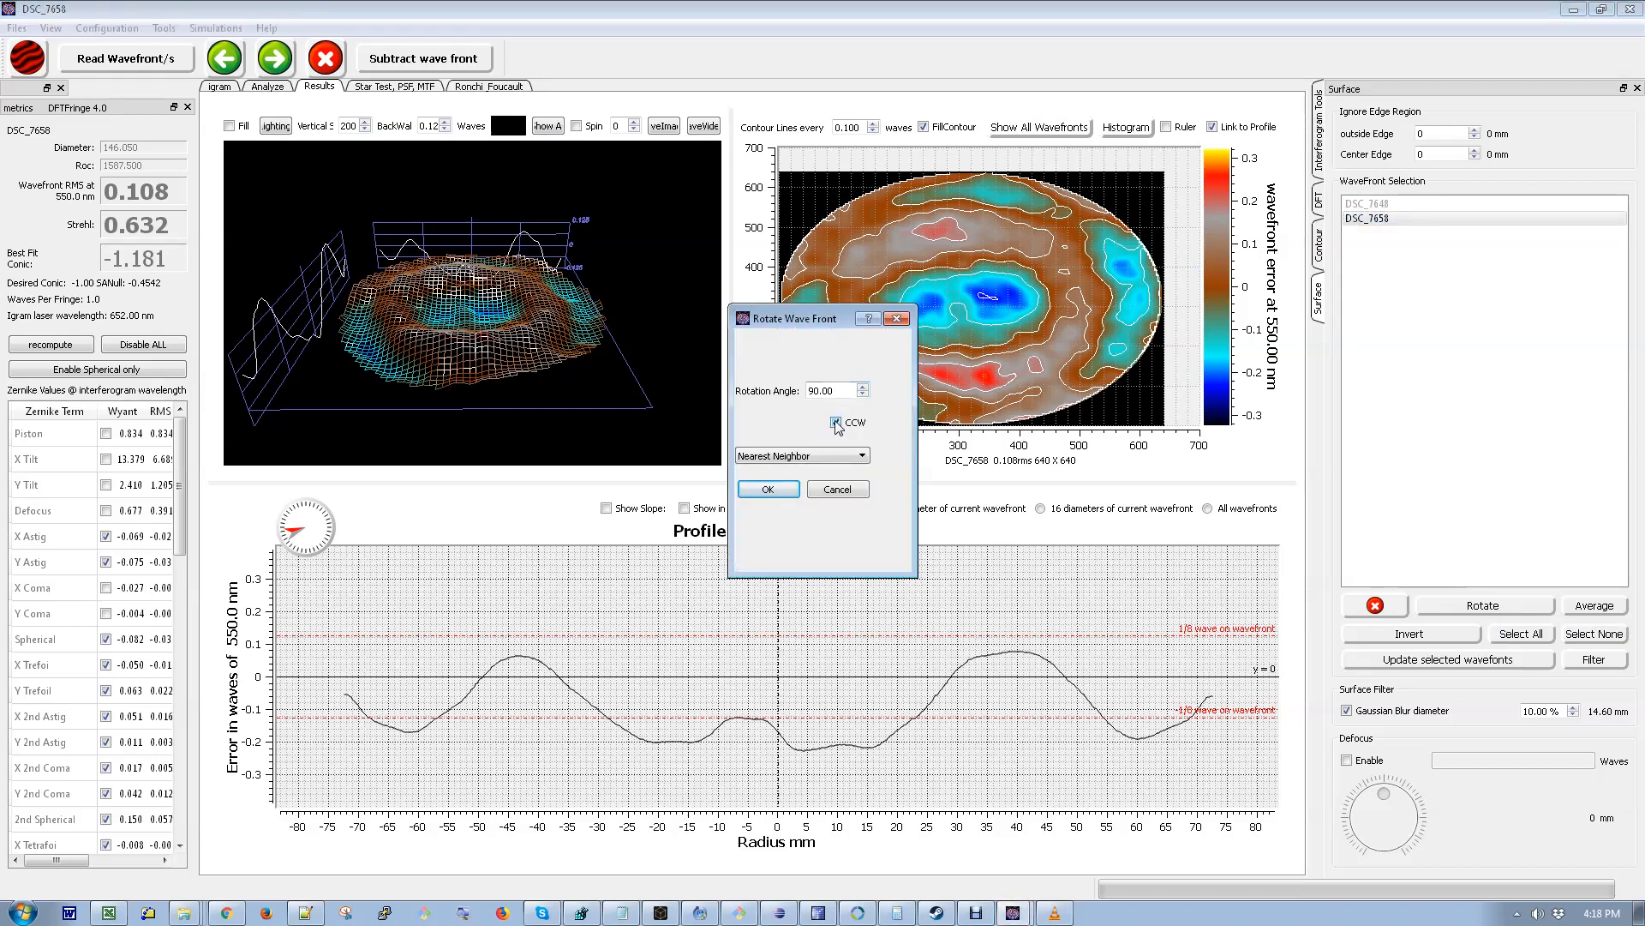
{"action": "left_click", "coordinate": [776, 492]}
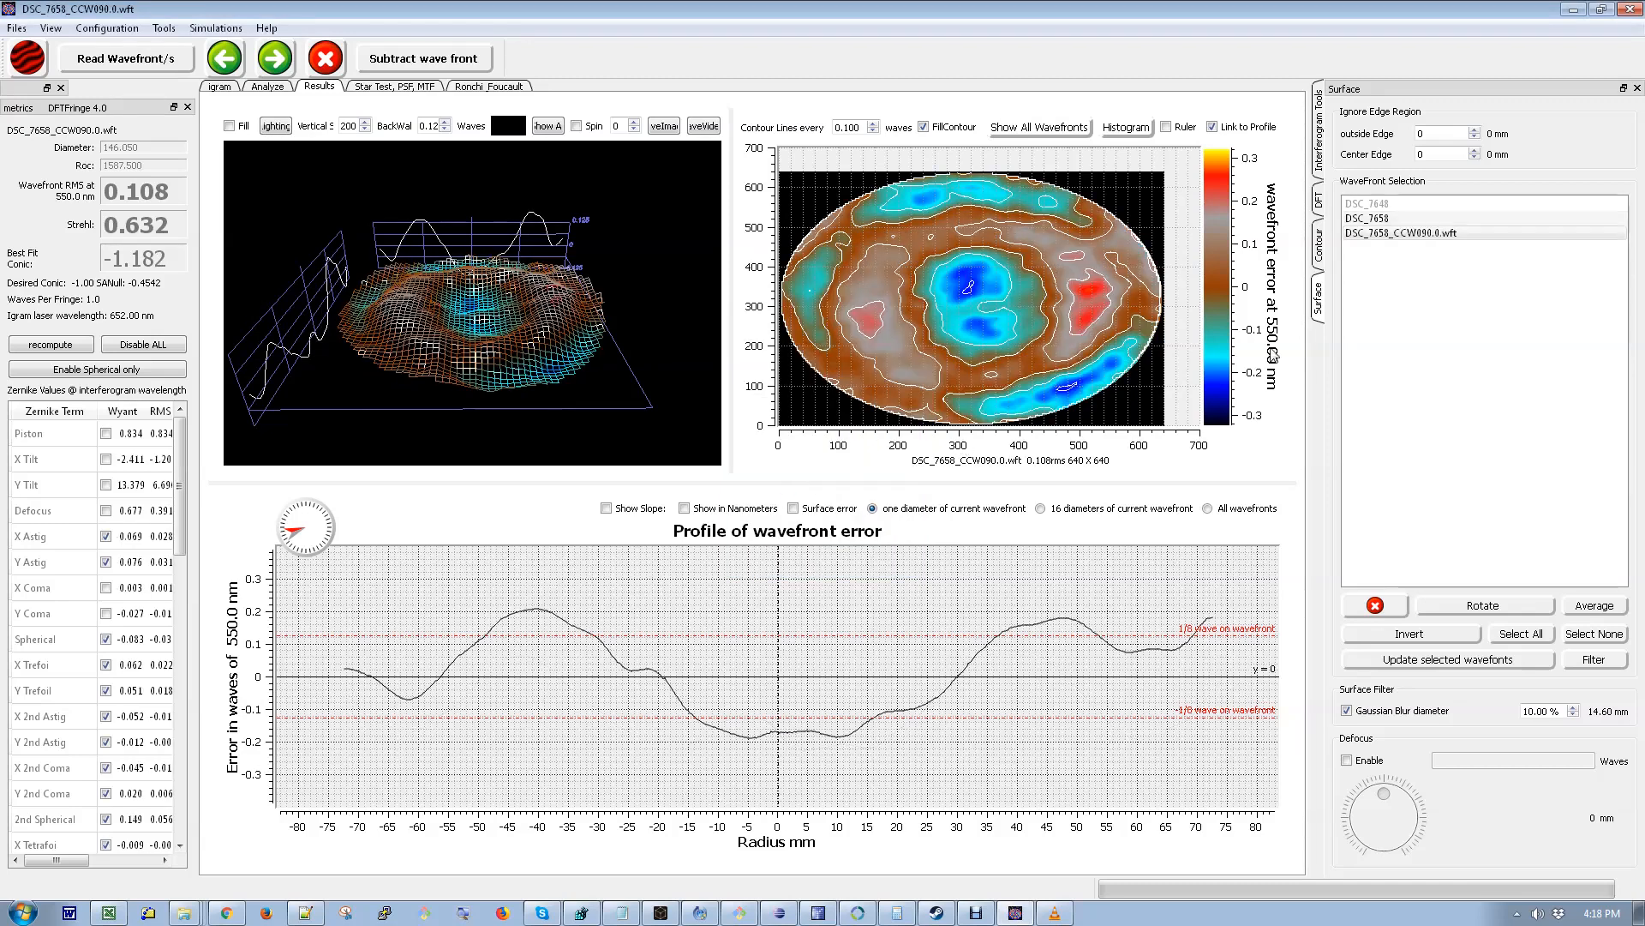
- Delete the unrotated DSC_7658 wavefront from the list
{"action": "left_click", "coordinate": [1413, 234]}
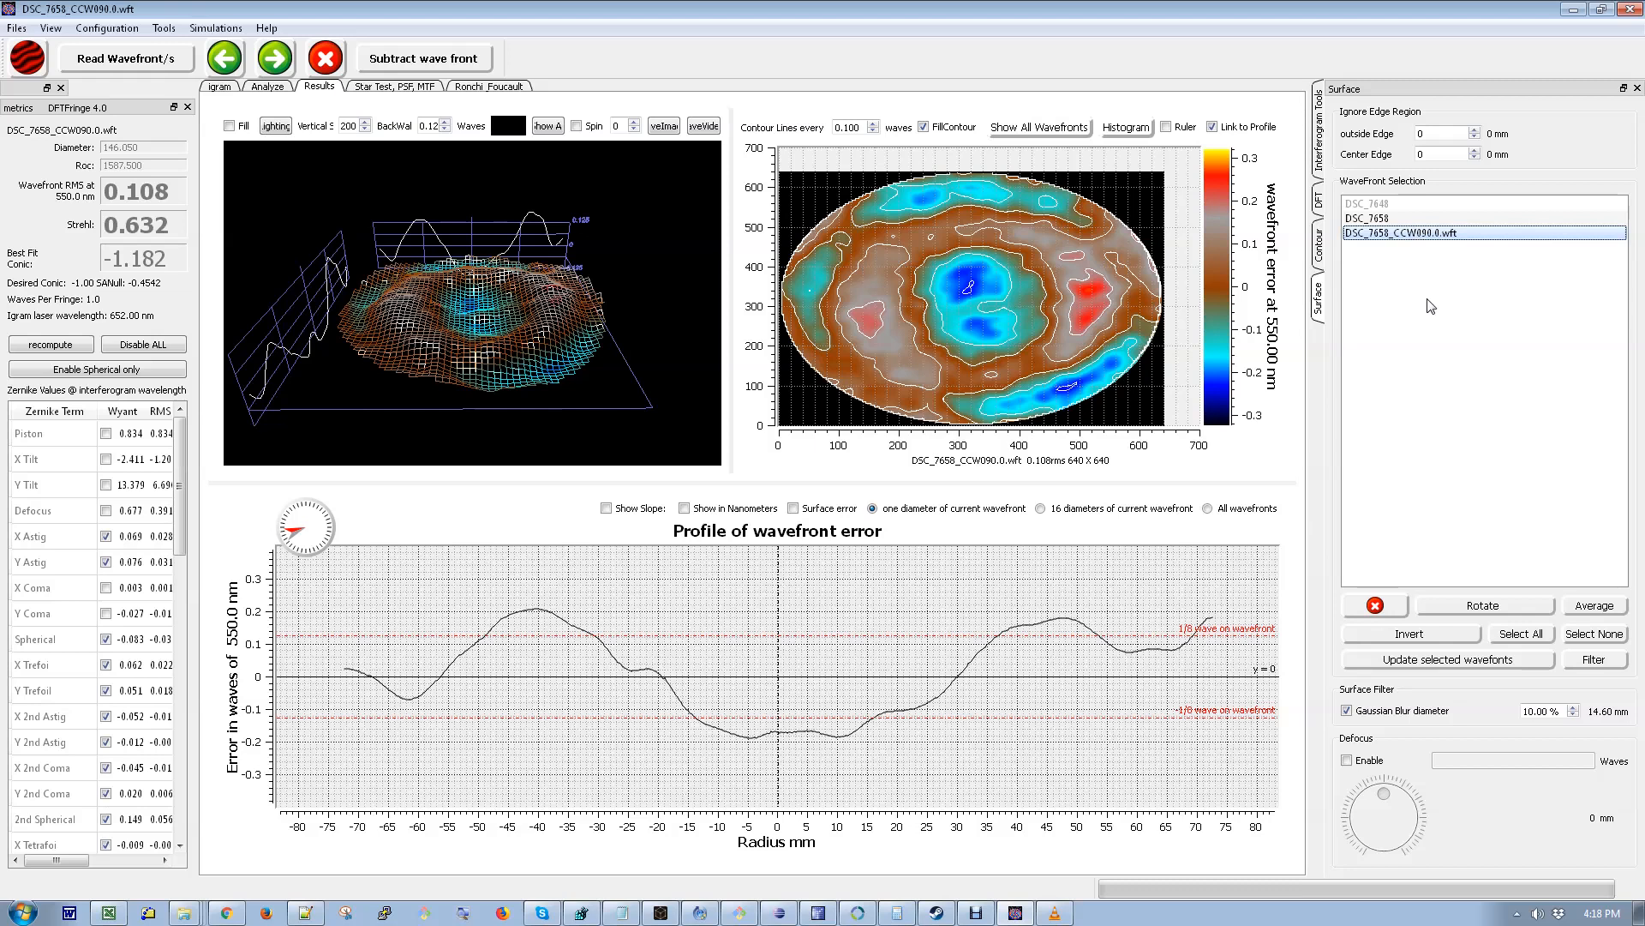
{"action": "left_click", "coordinate": [1389, 220]}
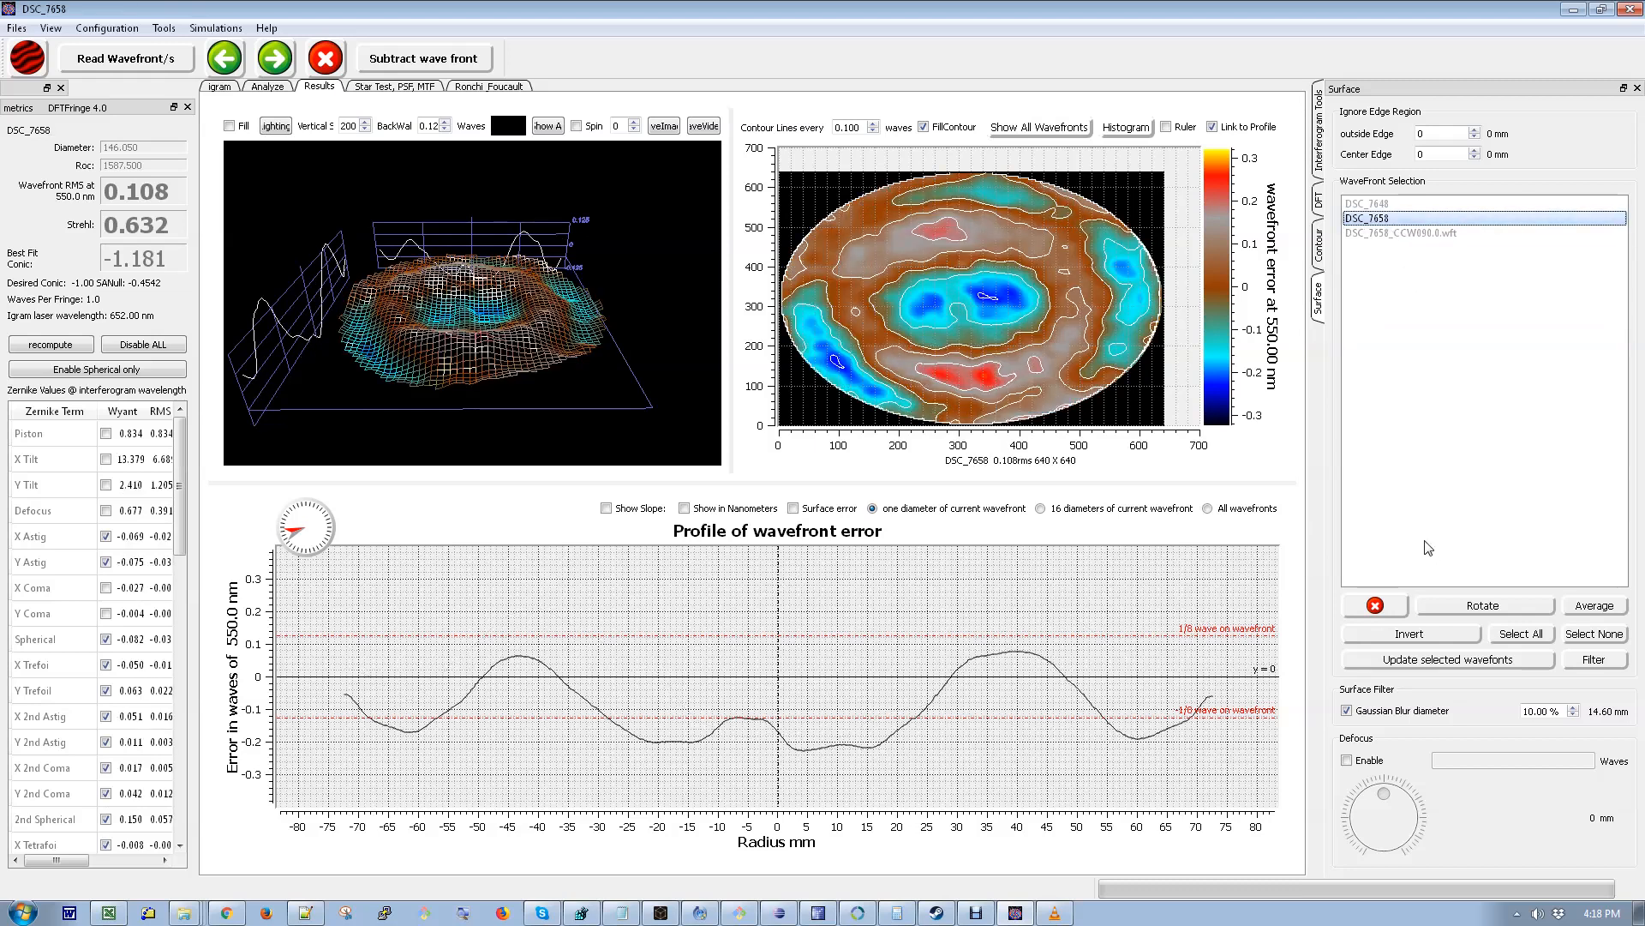
{"action": "left_click", "coordinate": [1386, 607]}
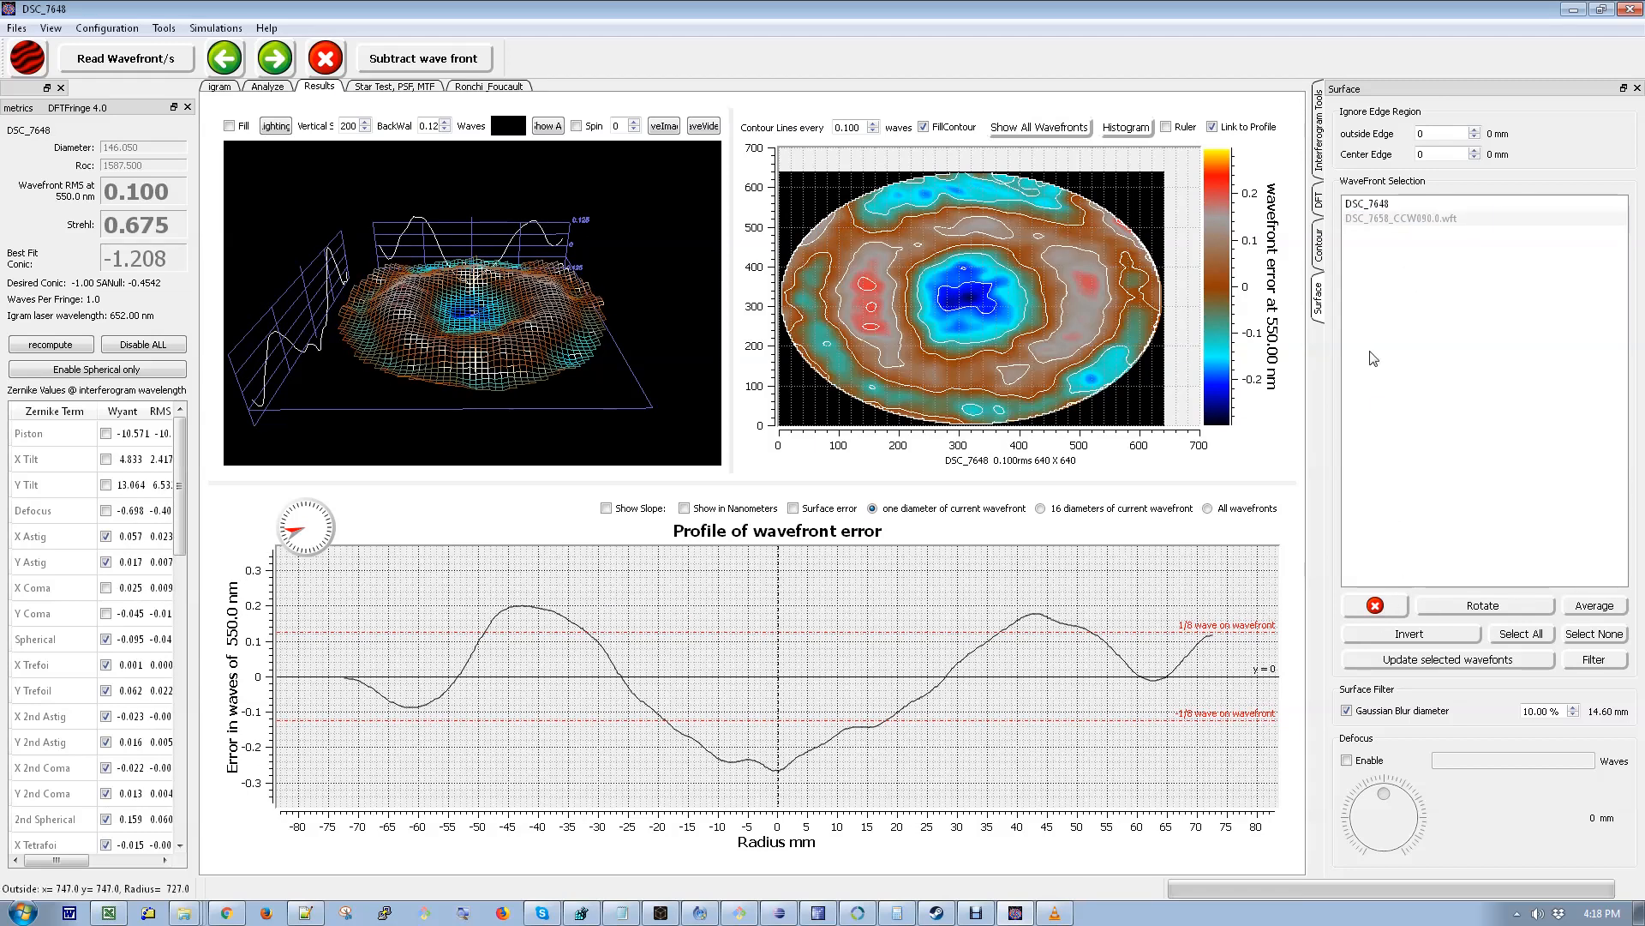
- Overlay all wavefronts on the profile plot and turn the profile direction slightly
{"action": "left_click", "coordinate": [1374, 205]}
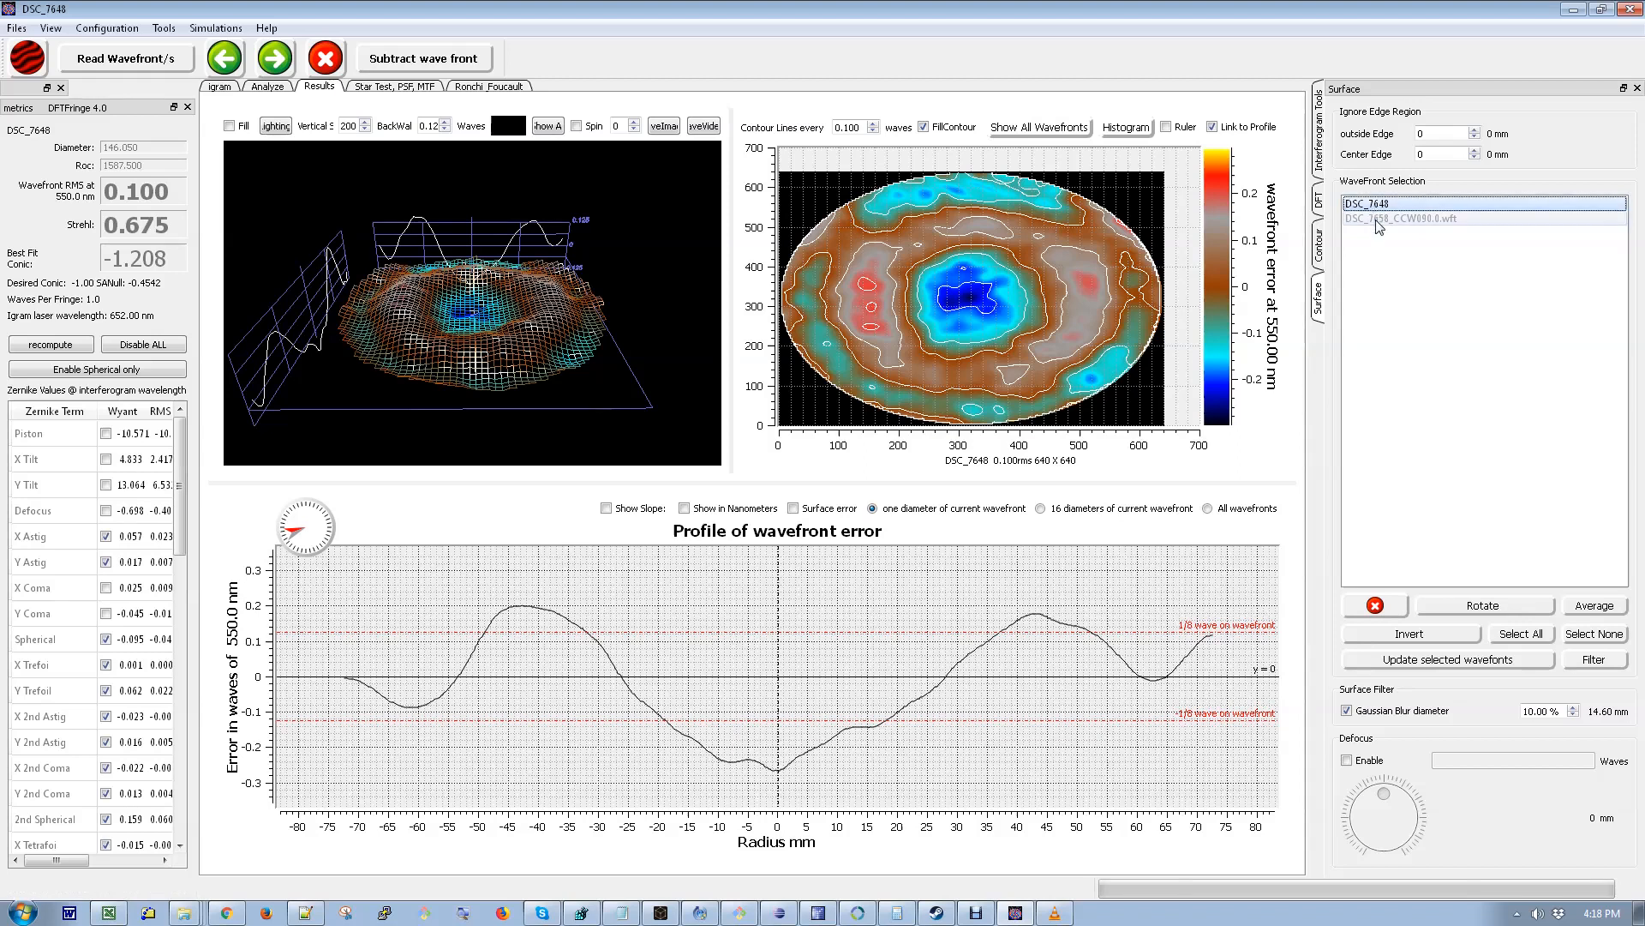
{"action": "left_click", "coordinate": [1384, 221]}
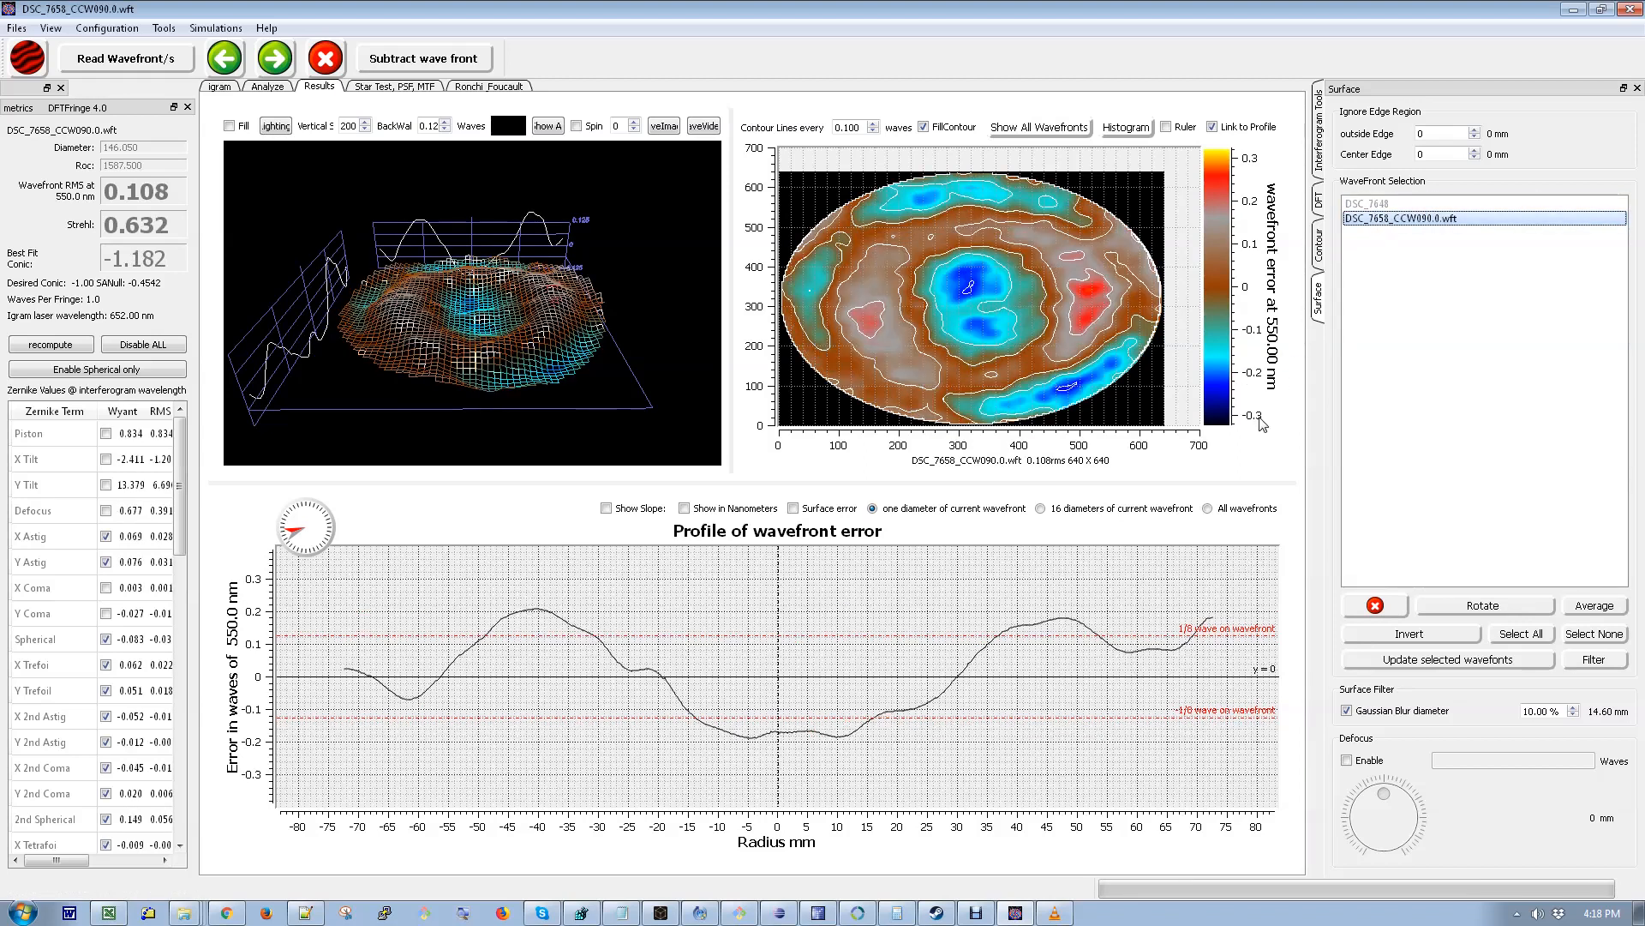
{"action": "left_click", "coordinate": [1208, 509]}
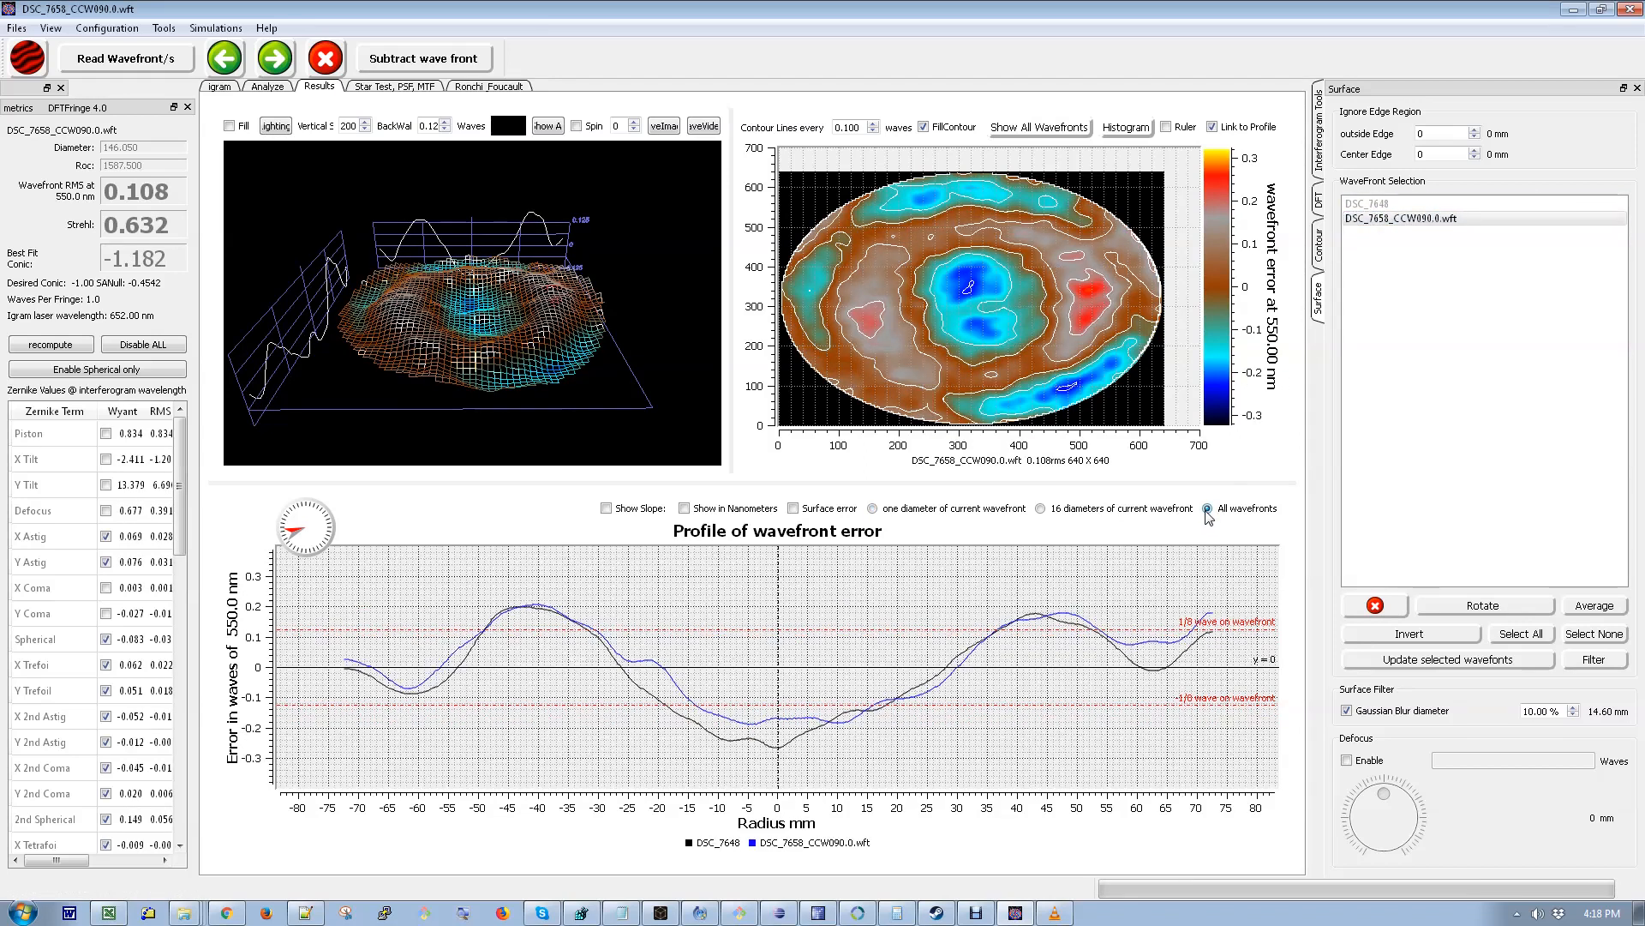
{"action": "left_click", "coordinate": [296, 532]}
{"action": "mouse_move", "coordinate": [295, 532]}
{"action": "left_mouse_down"}
{"action": "mouse_move", "coordinate": [316, 538]}
{"action": "mouse_move", "coordinate": [296, 540]}
{"action": "left_mouse_up"}
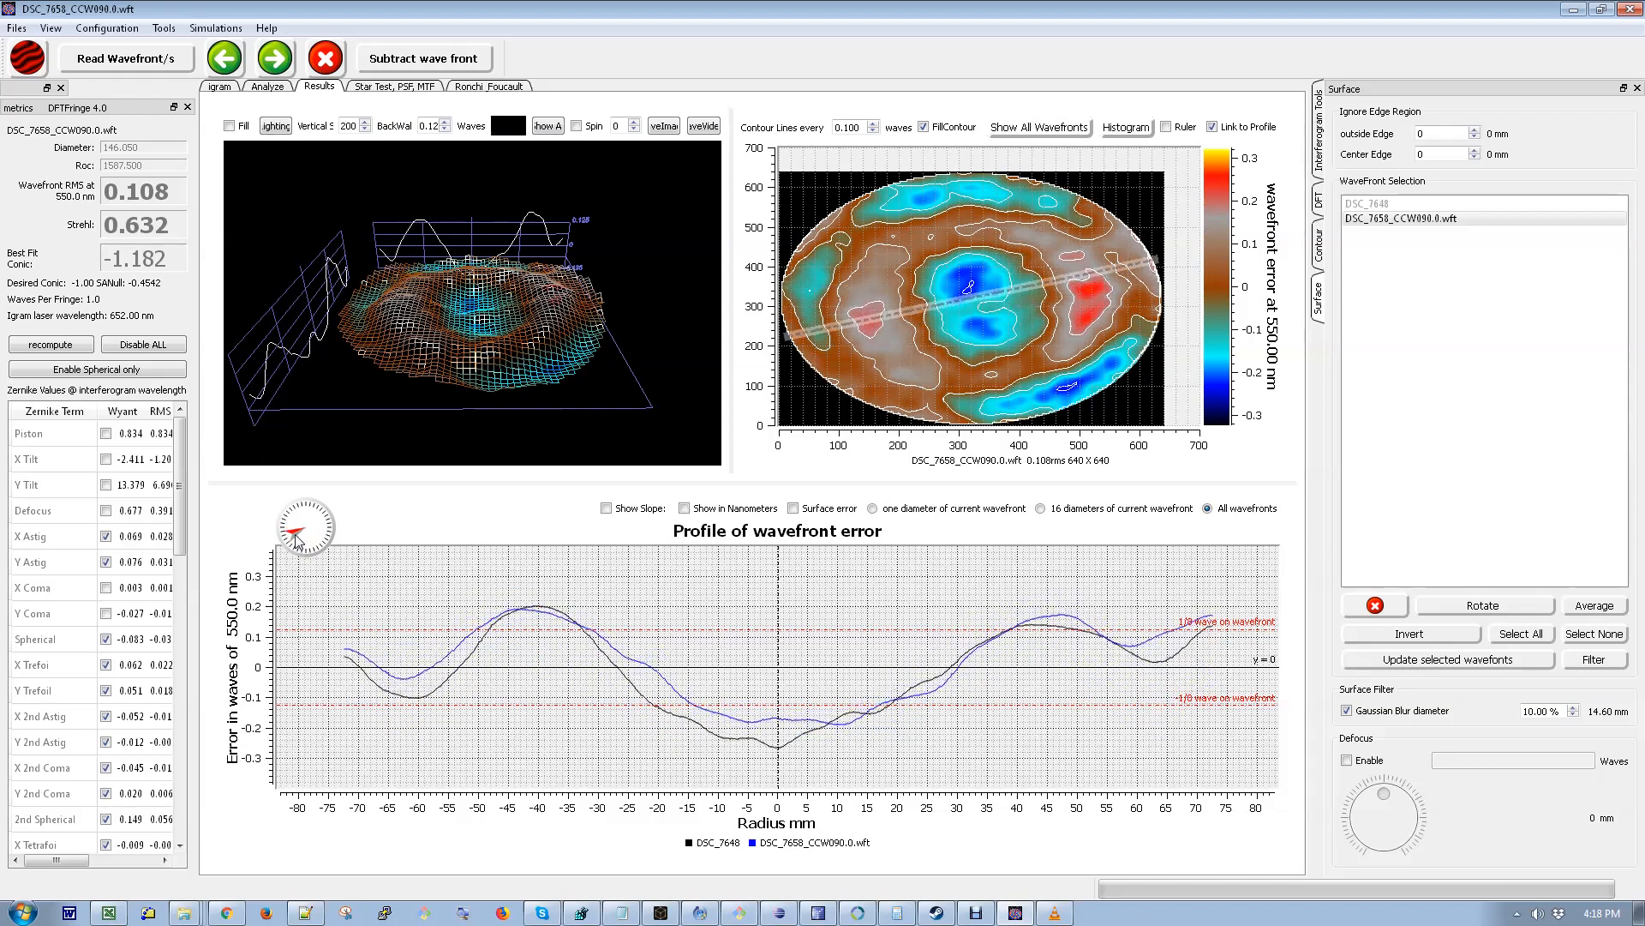
- Average the DSC_7648 and rotated DSC_7658_CCW090.0 wavefronts
{"action": "left_click", "coordinate": [1362, 205]}
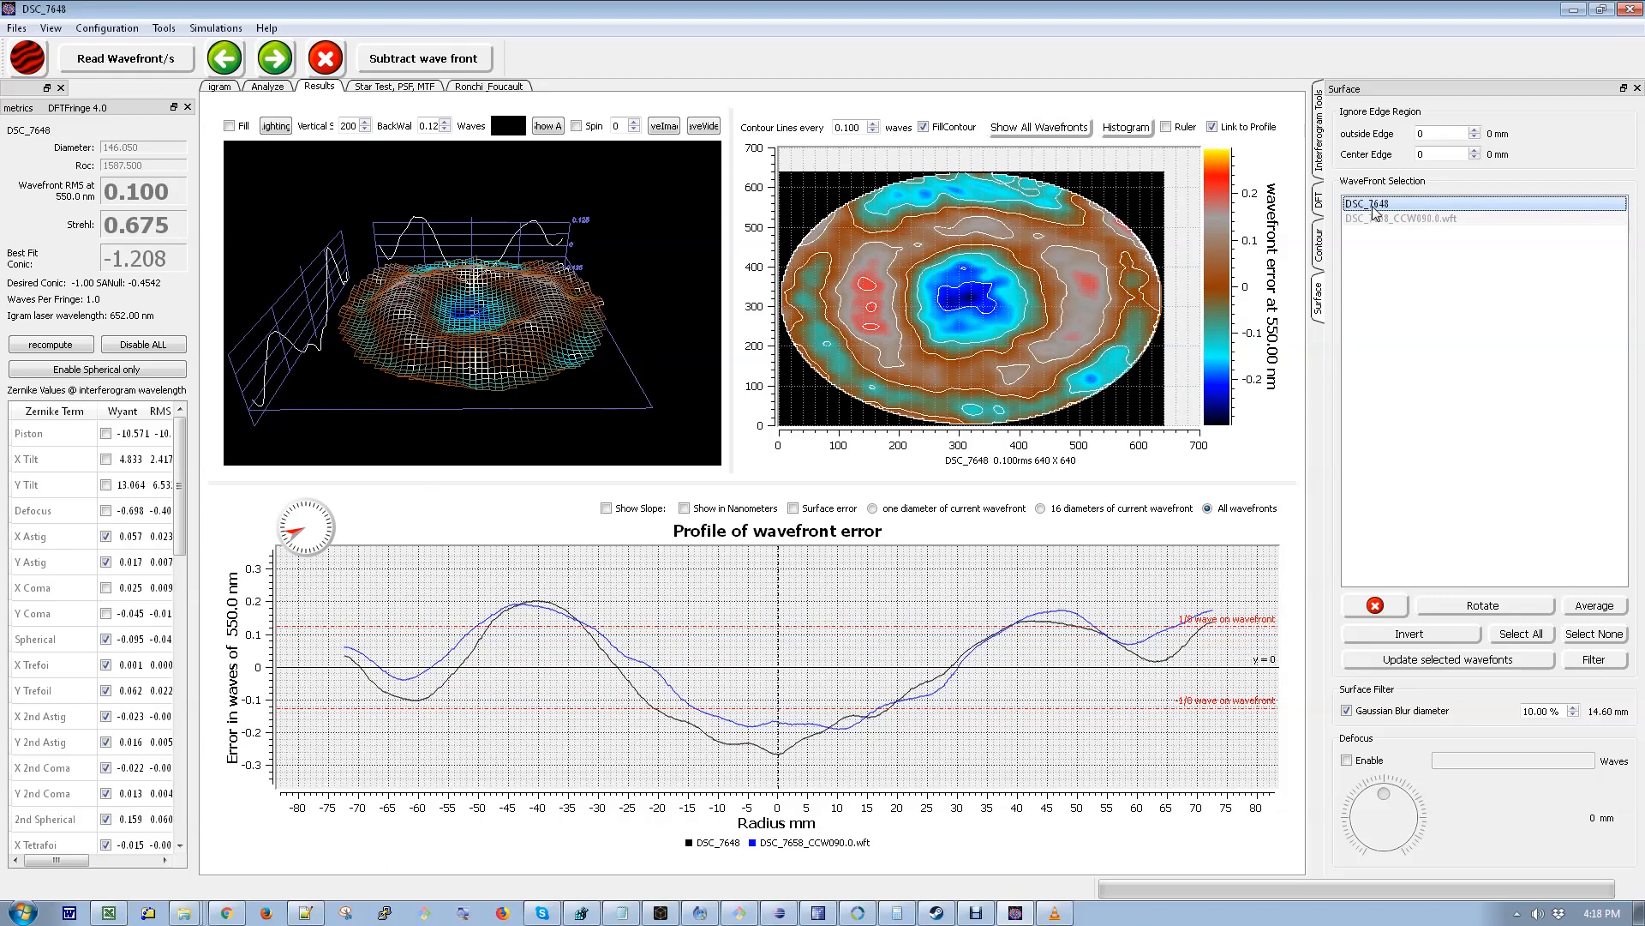
{"action": "left_click", "coordinate": [1379, 219]}
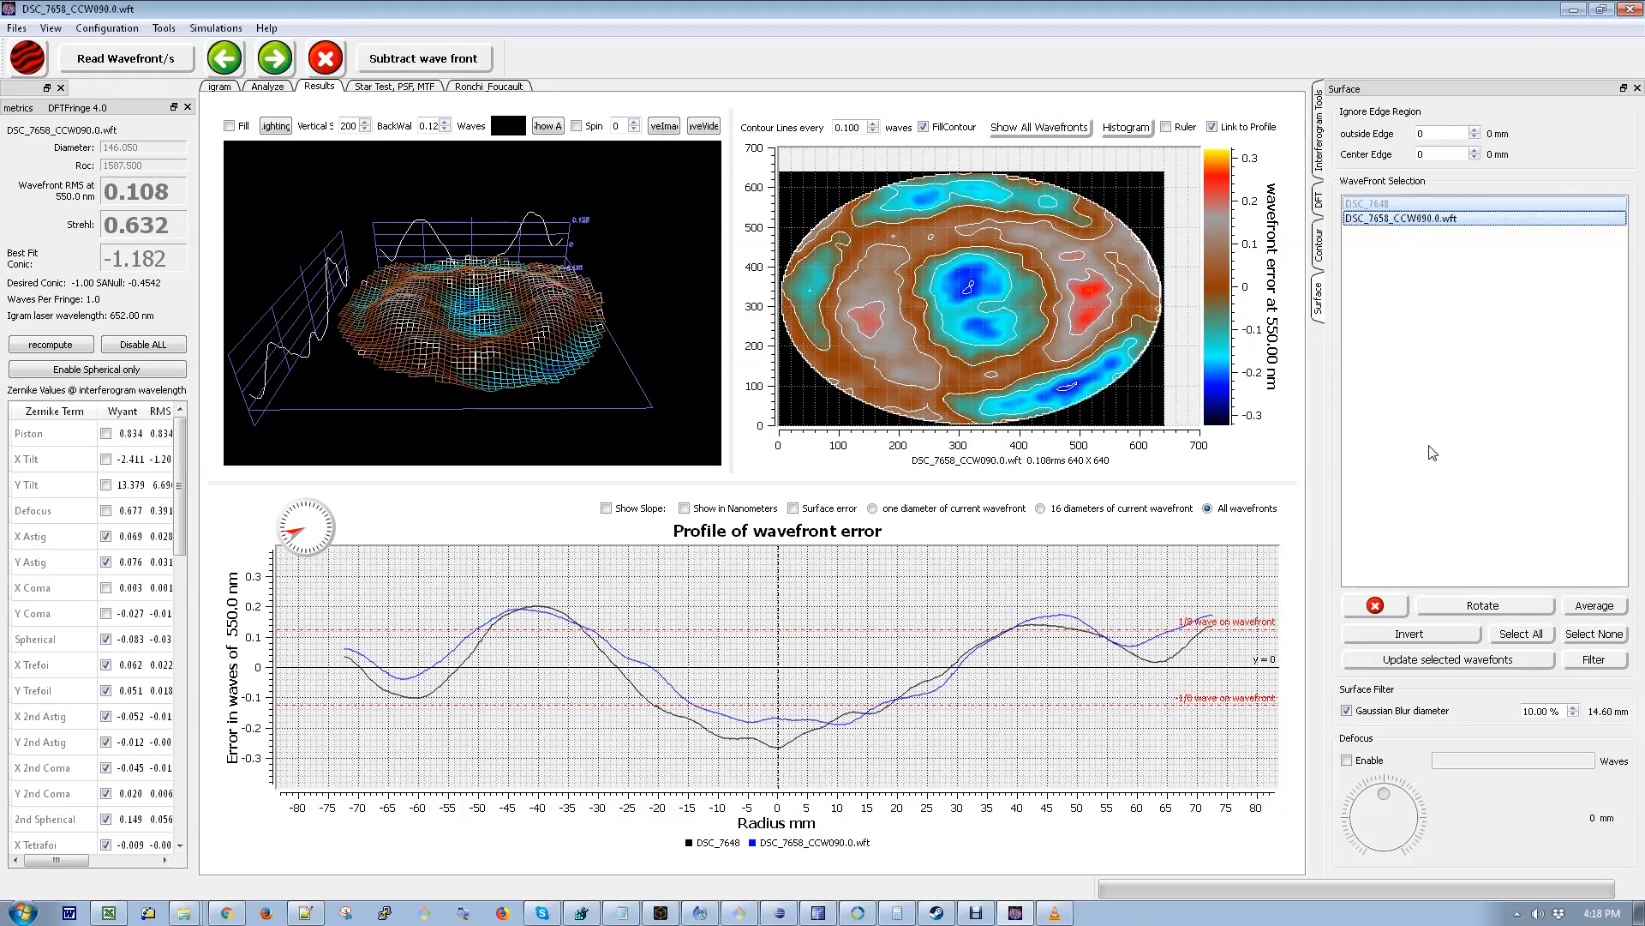
{"action": "left_click", "coordinate": [1599, 613]}
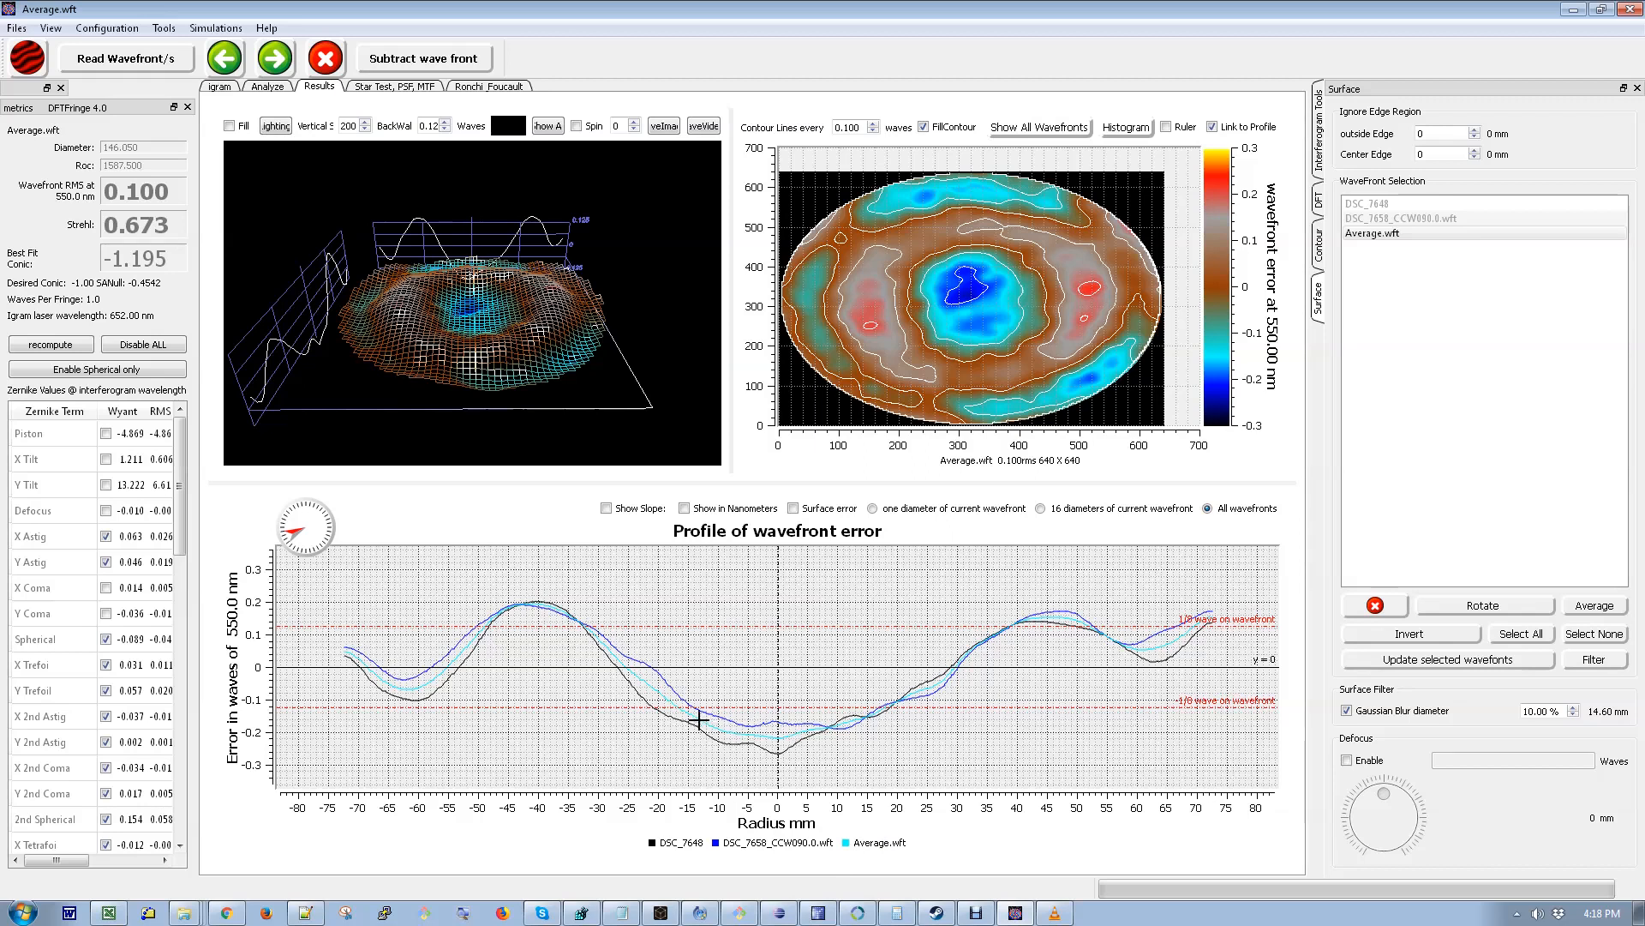
- Adjust the profile angle and show only one diameter of the current averaged wavefront
{"action": "left_click", "coordinate": [291, 524]}
{"action": "mouse_move", "coordinate": [291, 524]}
{"action": "left_mouse_down"}
{"action": "mouse_move", "coordinate": [307, 508]}
{"action": "mouse_move", "coordinate": [323, 527]}
{"action": "mouse_move", "coordinate": [279, 533]}
{"action": "left_mouse_up"}
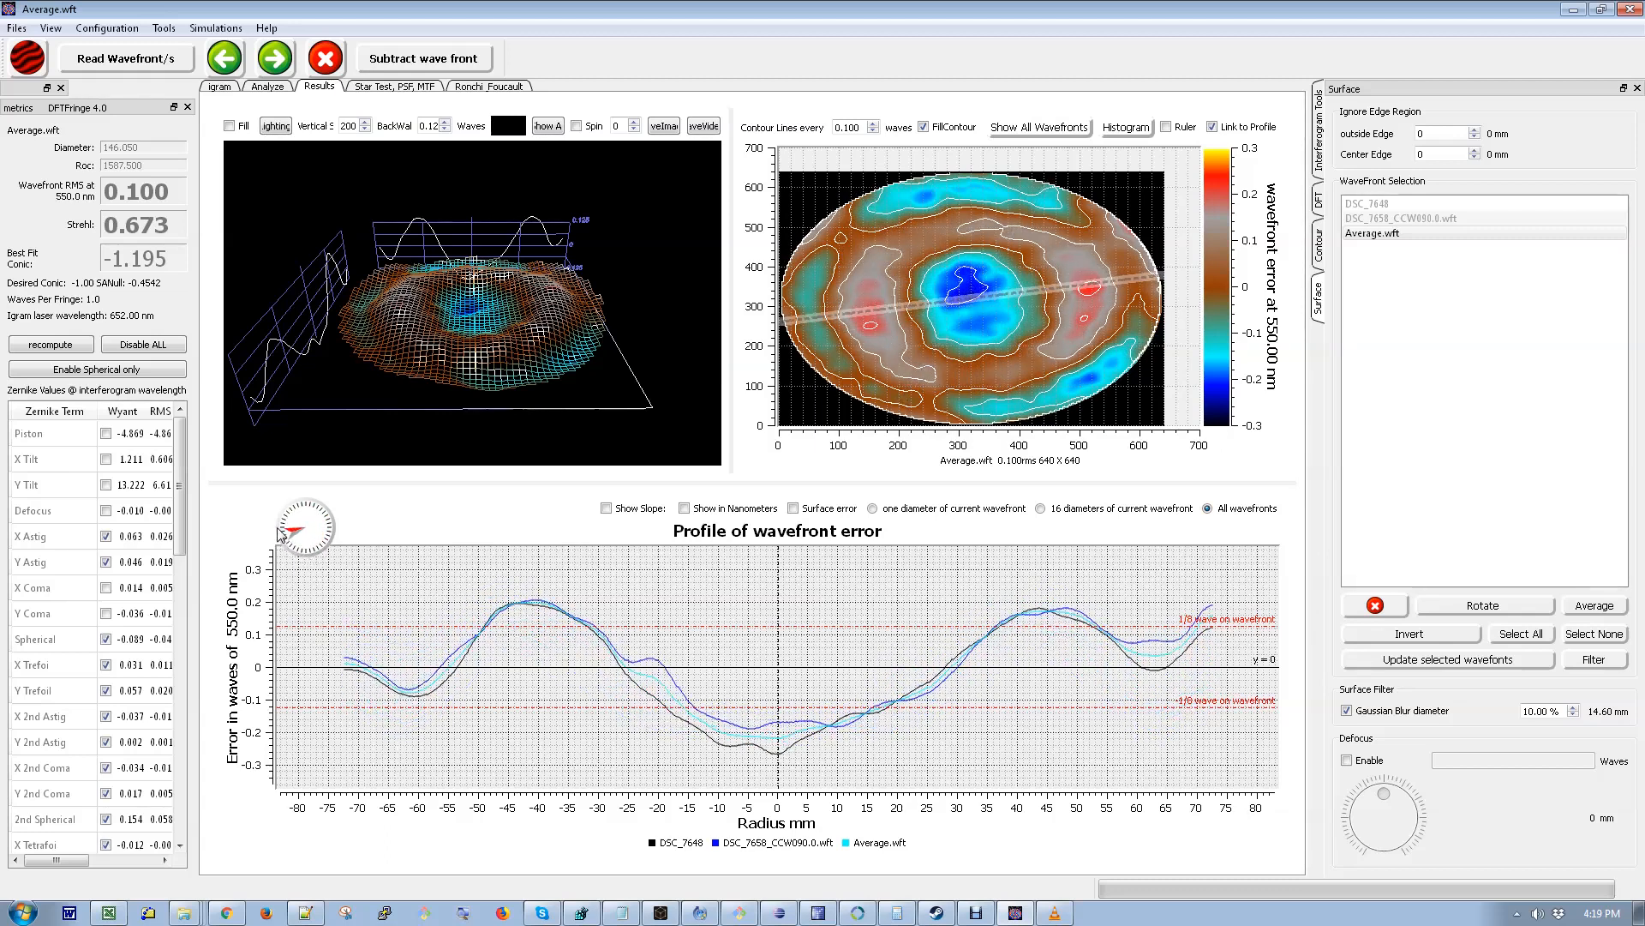
{"action": "left_click", "coordinate": [872, 509]}
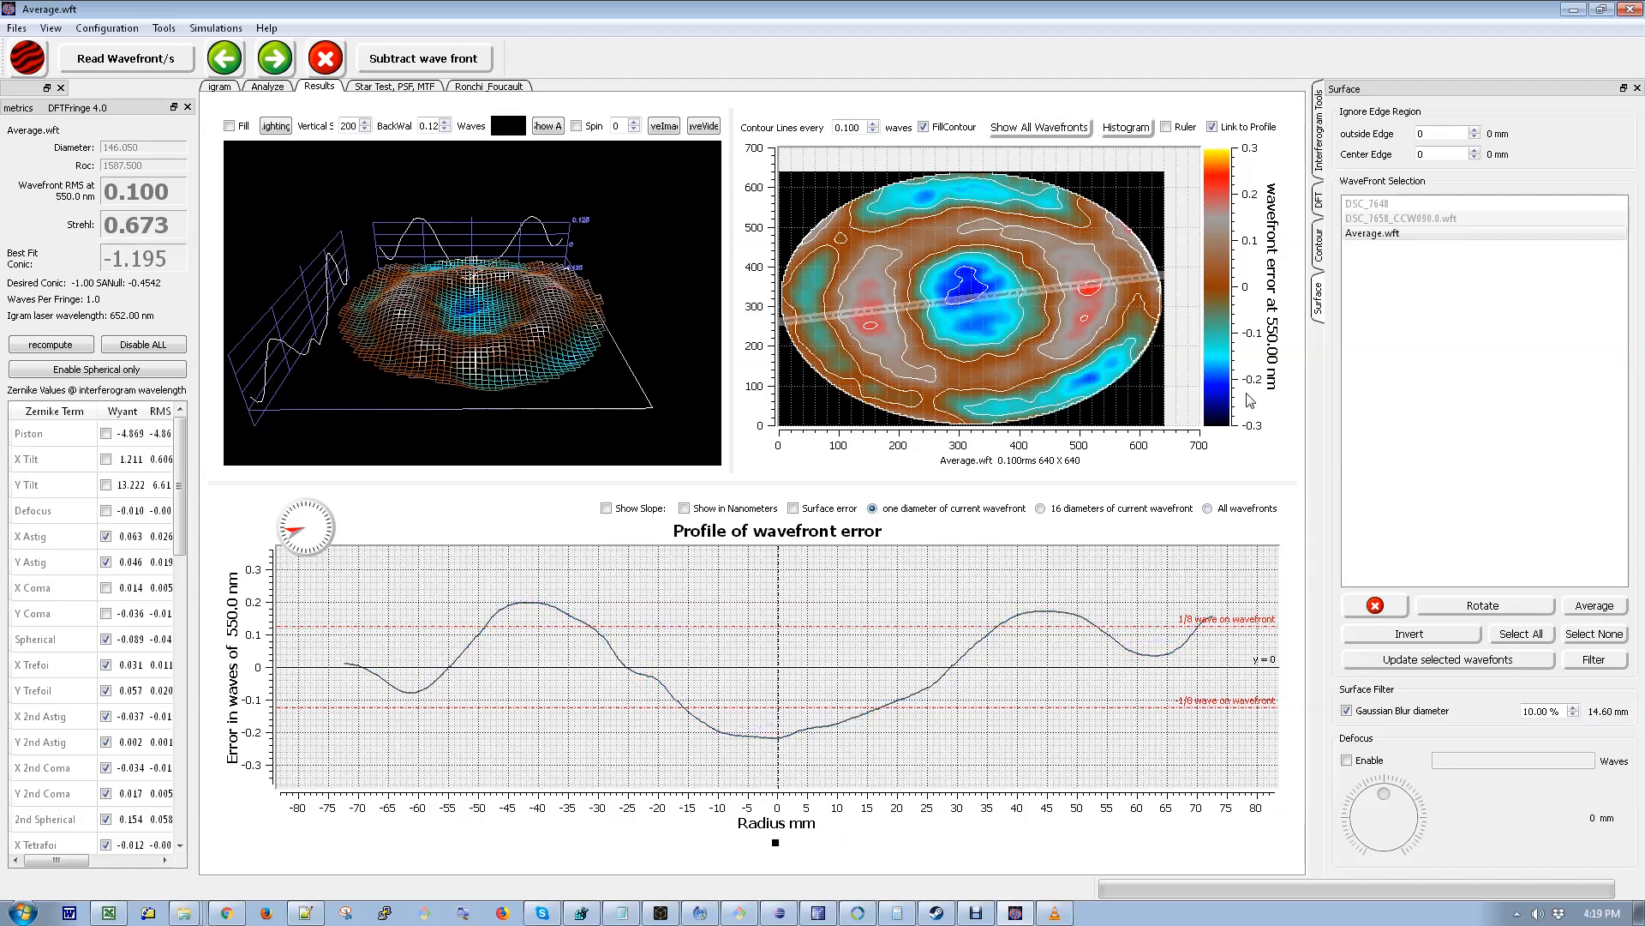
{"action": "left_click", "coordinate": [12, 30]}
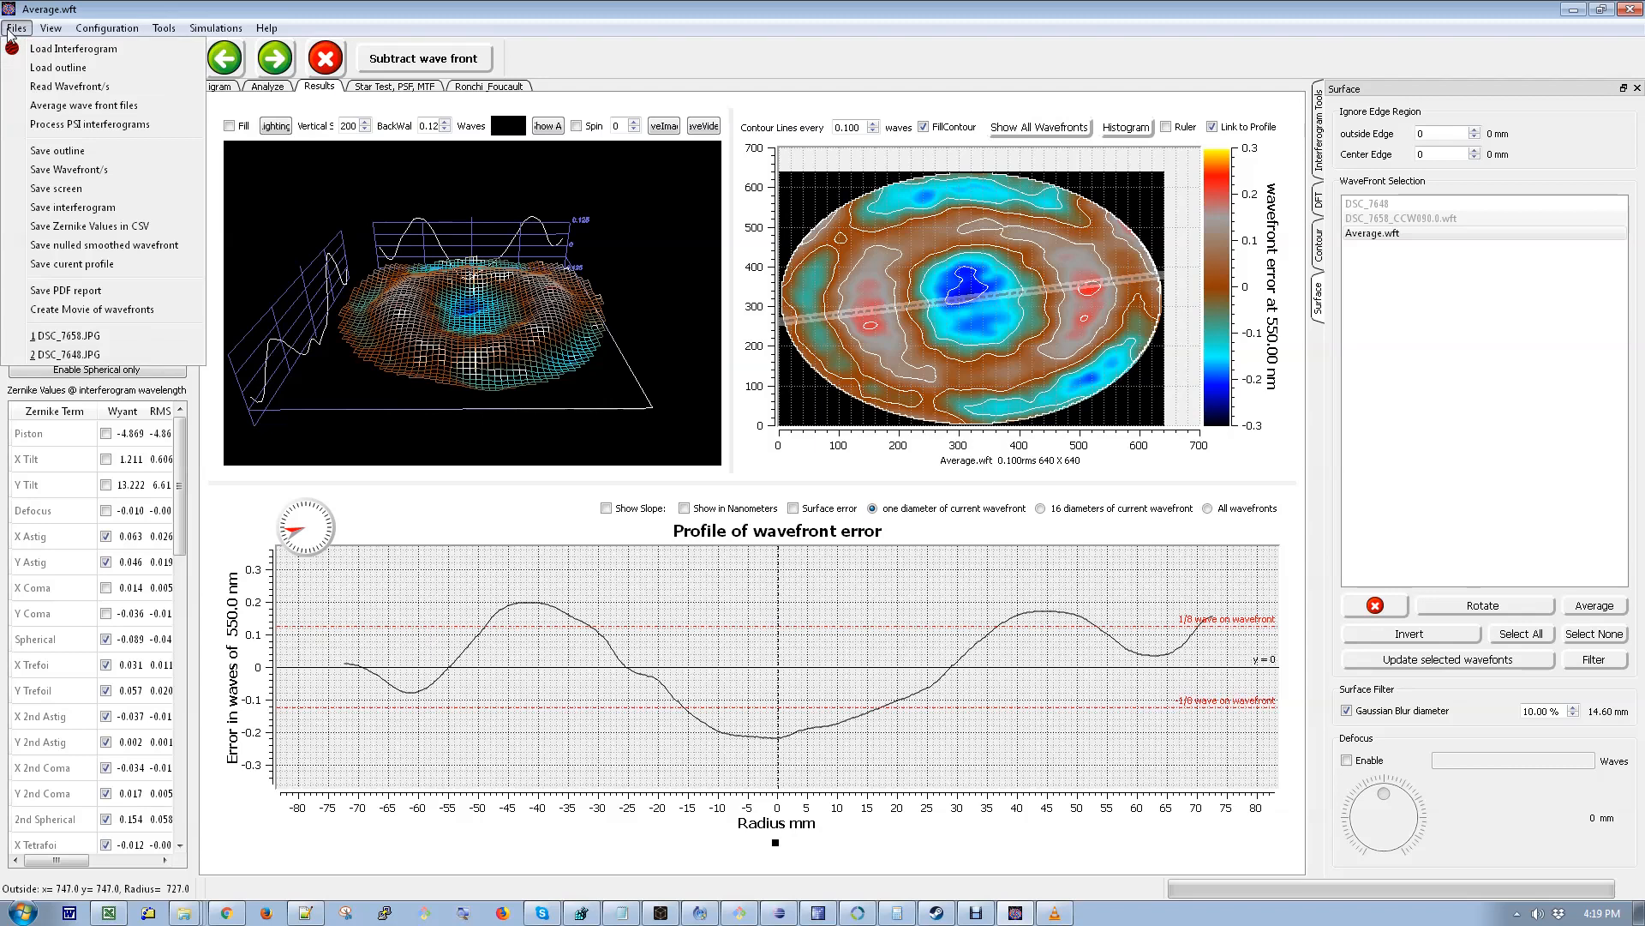
{"action": "left_click", "coordinate": [382, 11]}
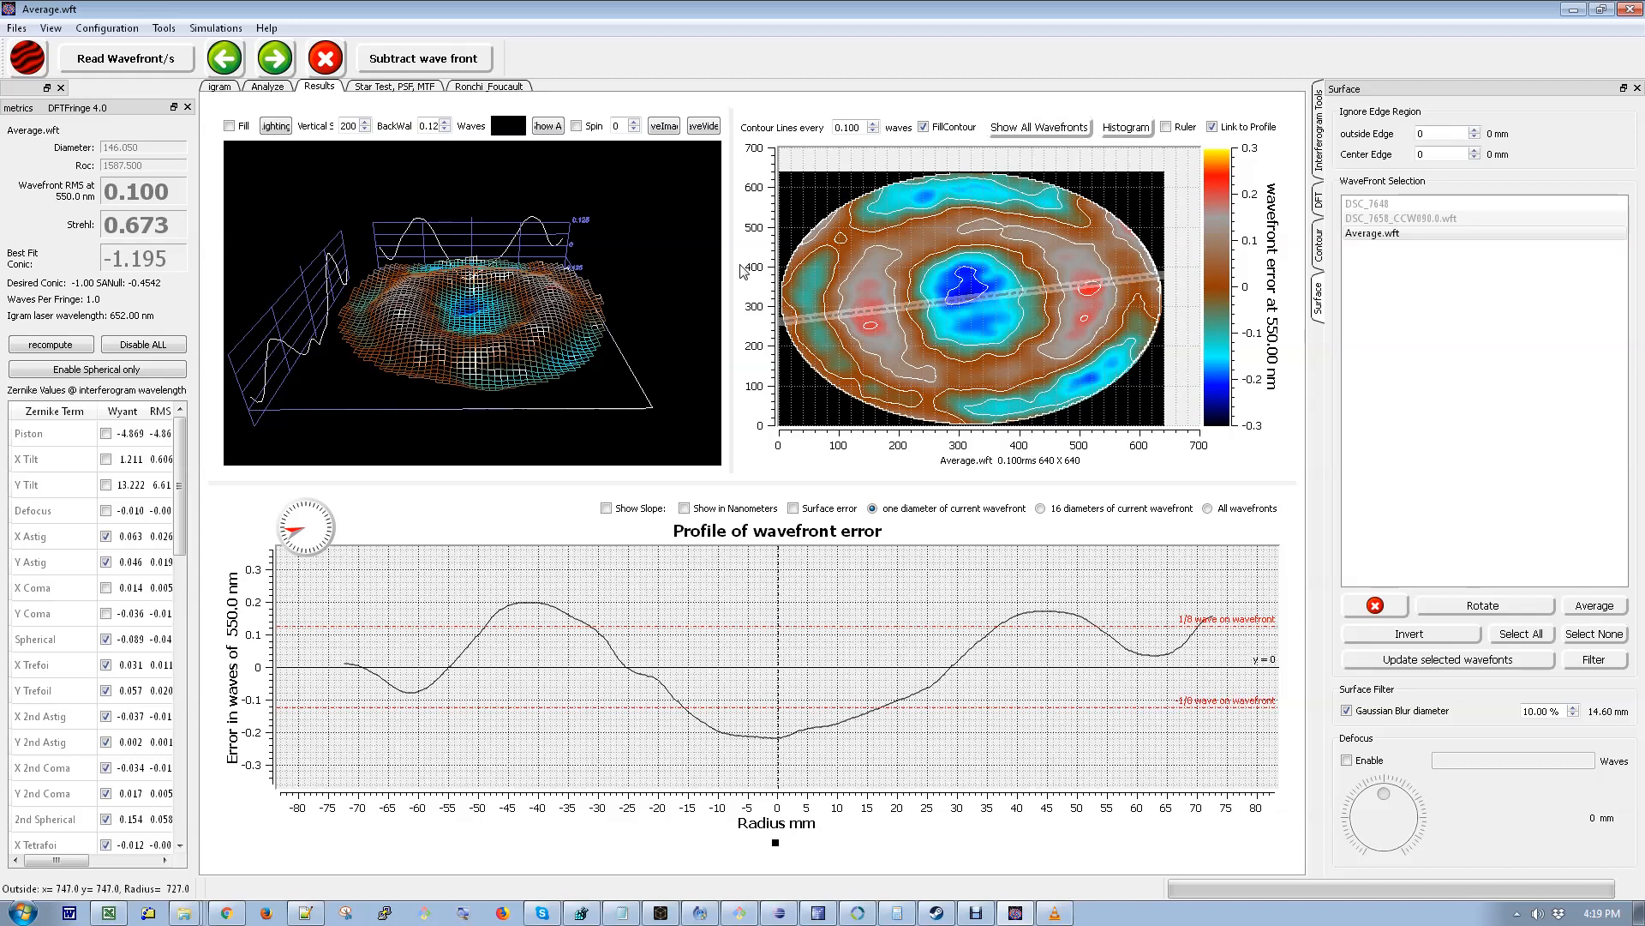
- Show the DSC_7658 interferogram in its original colors and open its intensity graph
{"action": "left_click", "coordinate": [219, 87]}
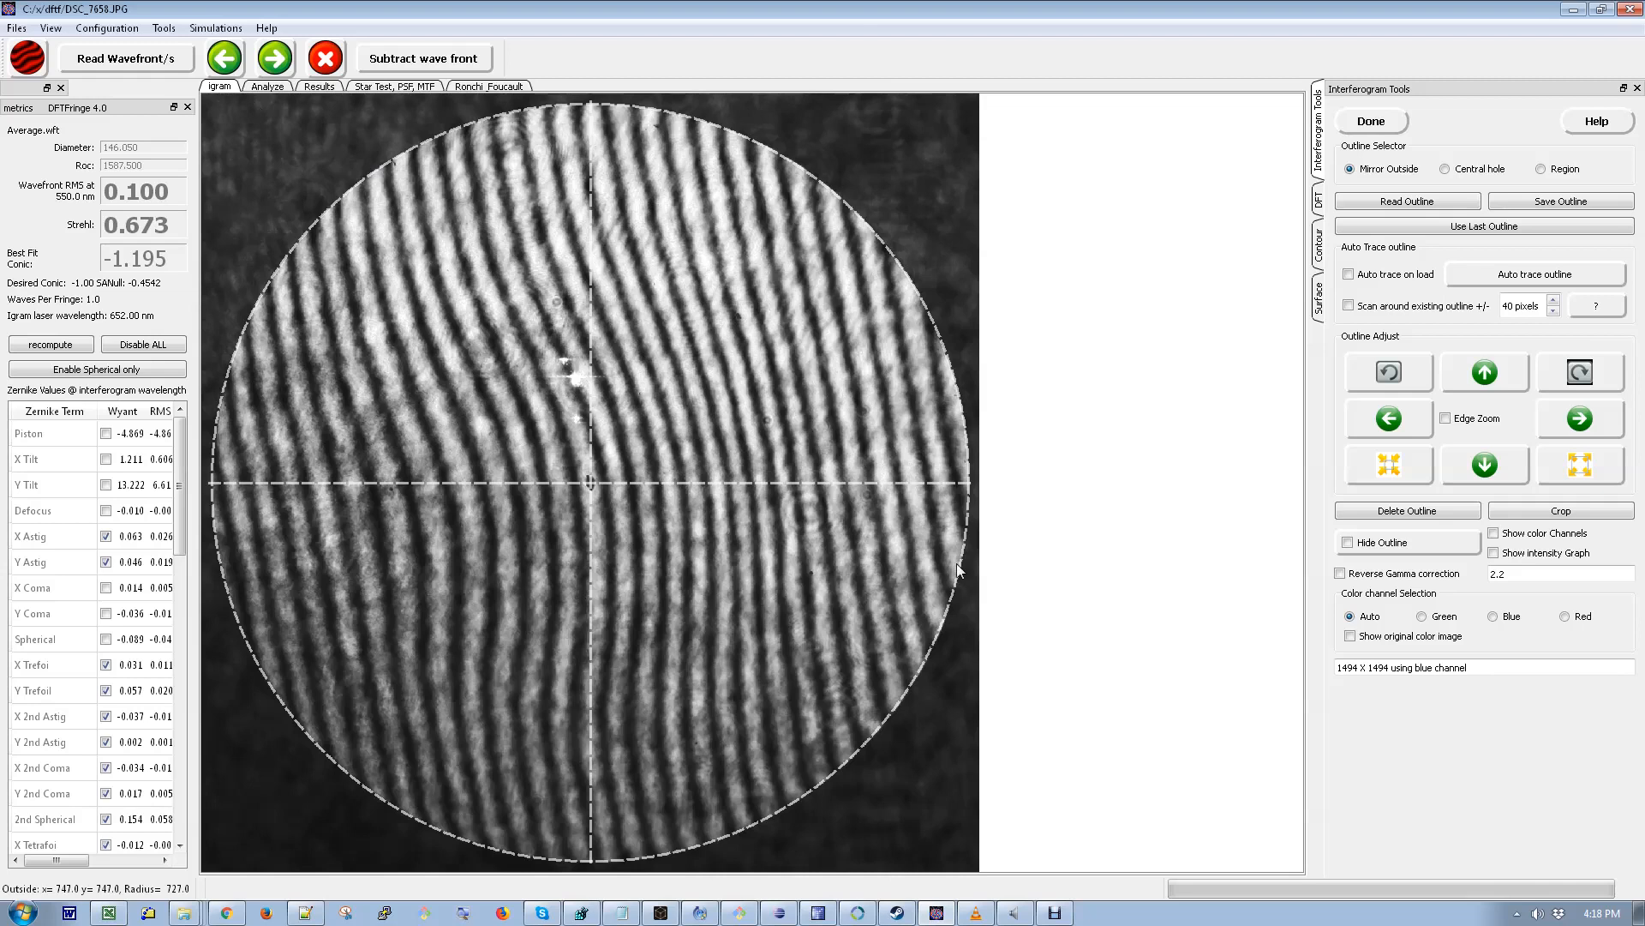
{"action": "left_click", "coordinate": [1351, 637]}
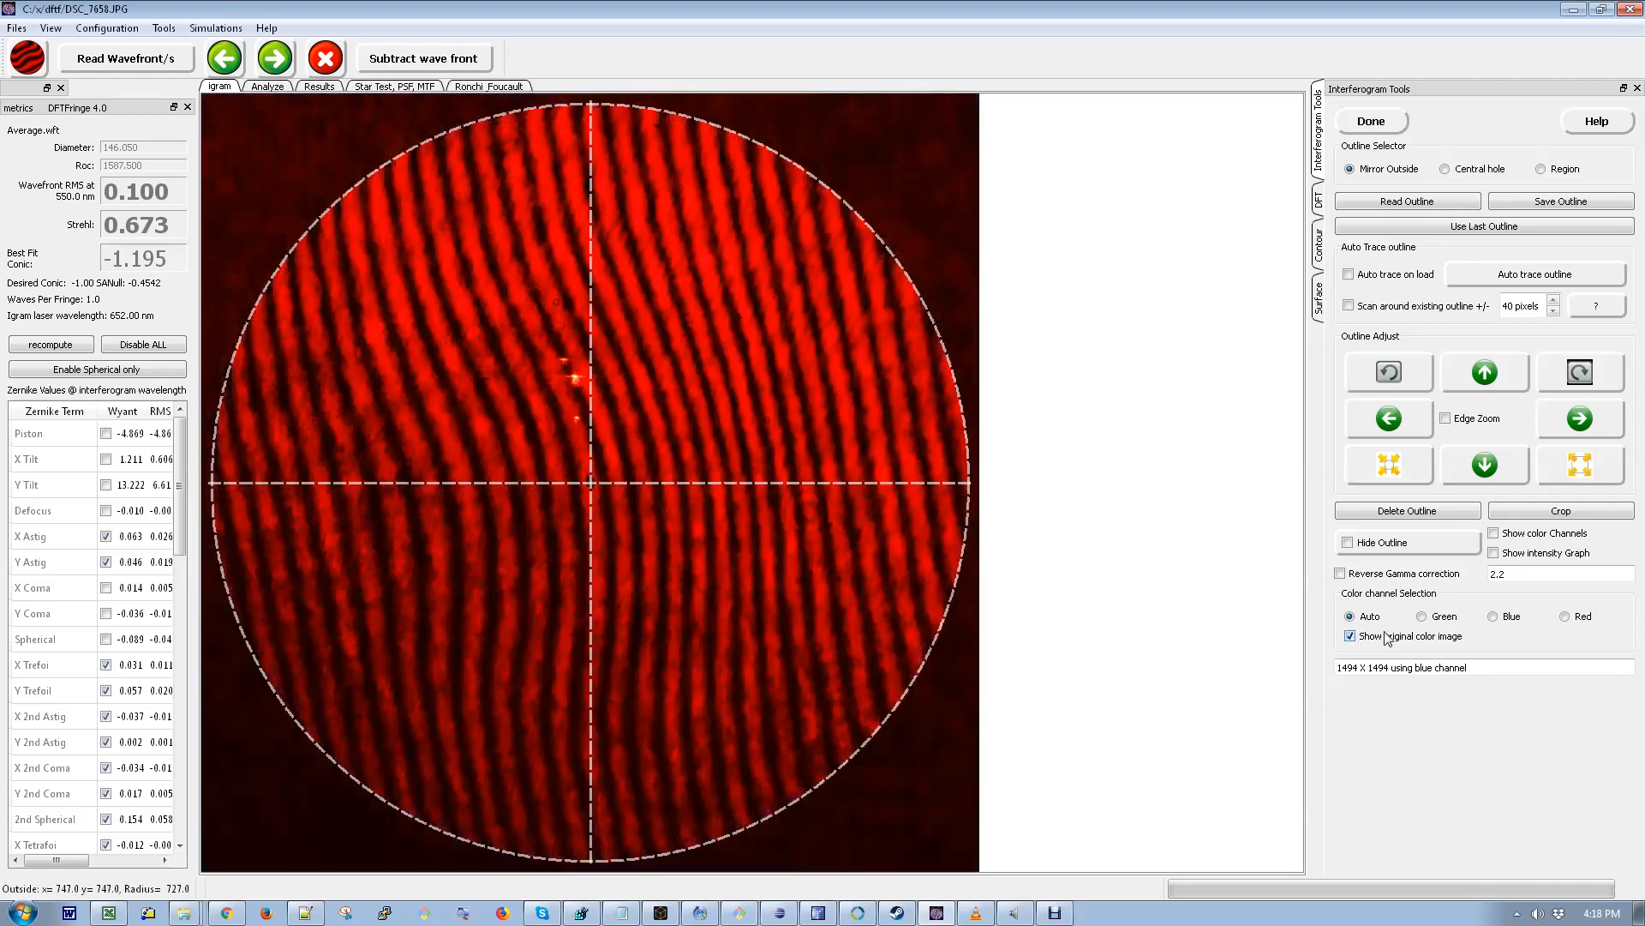
{"action": "left_click", "coordinate": [1494, 554]}
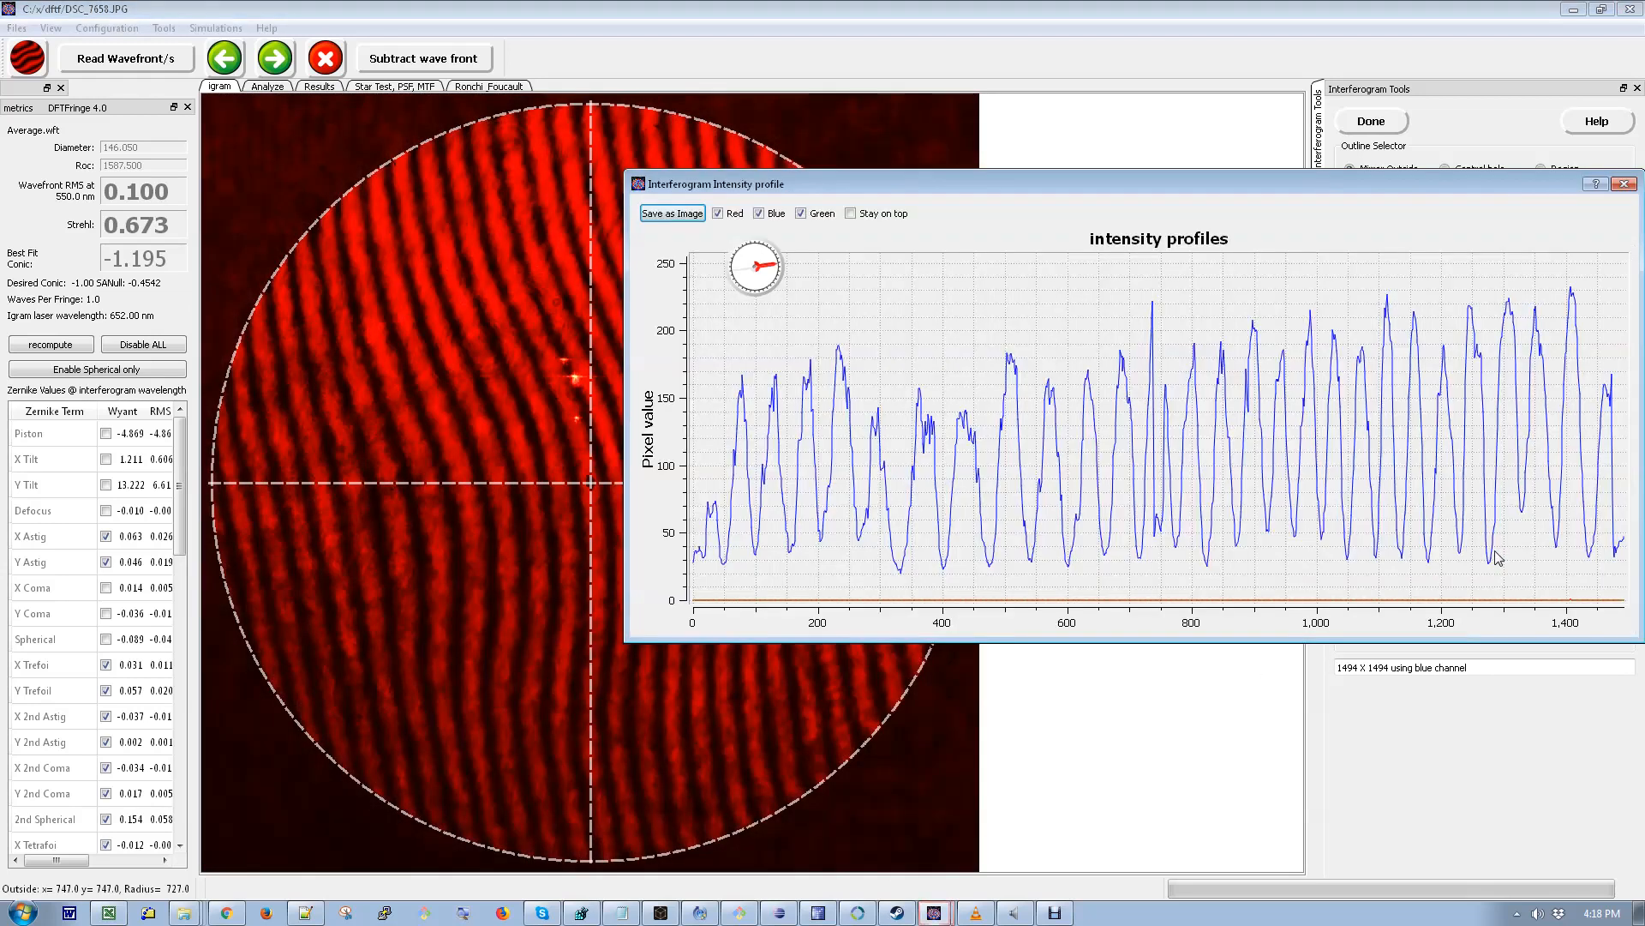
- Examine the interferogram intensity profile along a slightly rotated direction, toggling the Blue curve, and close the profile window
{"action": "left_click_drag", "start_coordinate": [630, 635], "coordinate": [846, 602]}
{"action": "mouse_move", "coordinate": [996, 277]}
{"action": "left_mouse_down"}
{"action": "mouse_move", "coordinate": [980, 251]}
{"action": "mouse_move", "coordinate": [1010, 271]}
{"action": "left_mouse_up"}
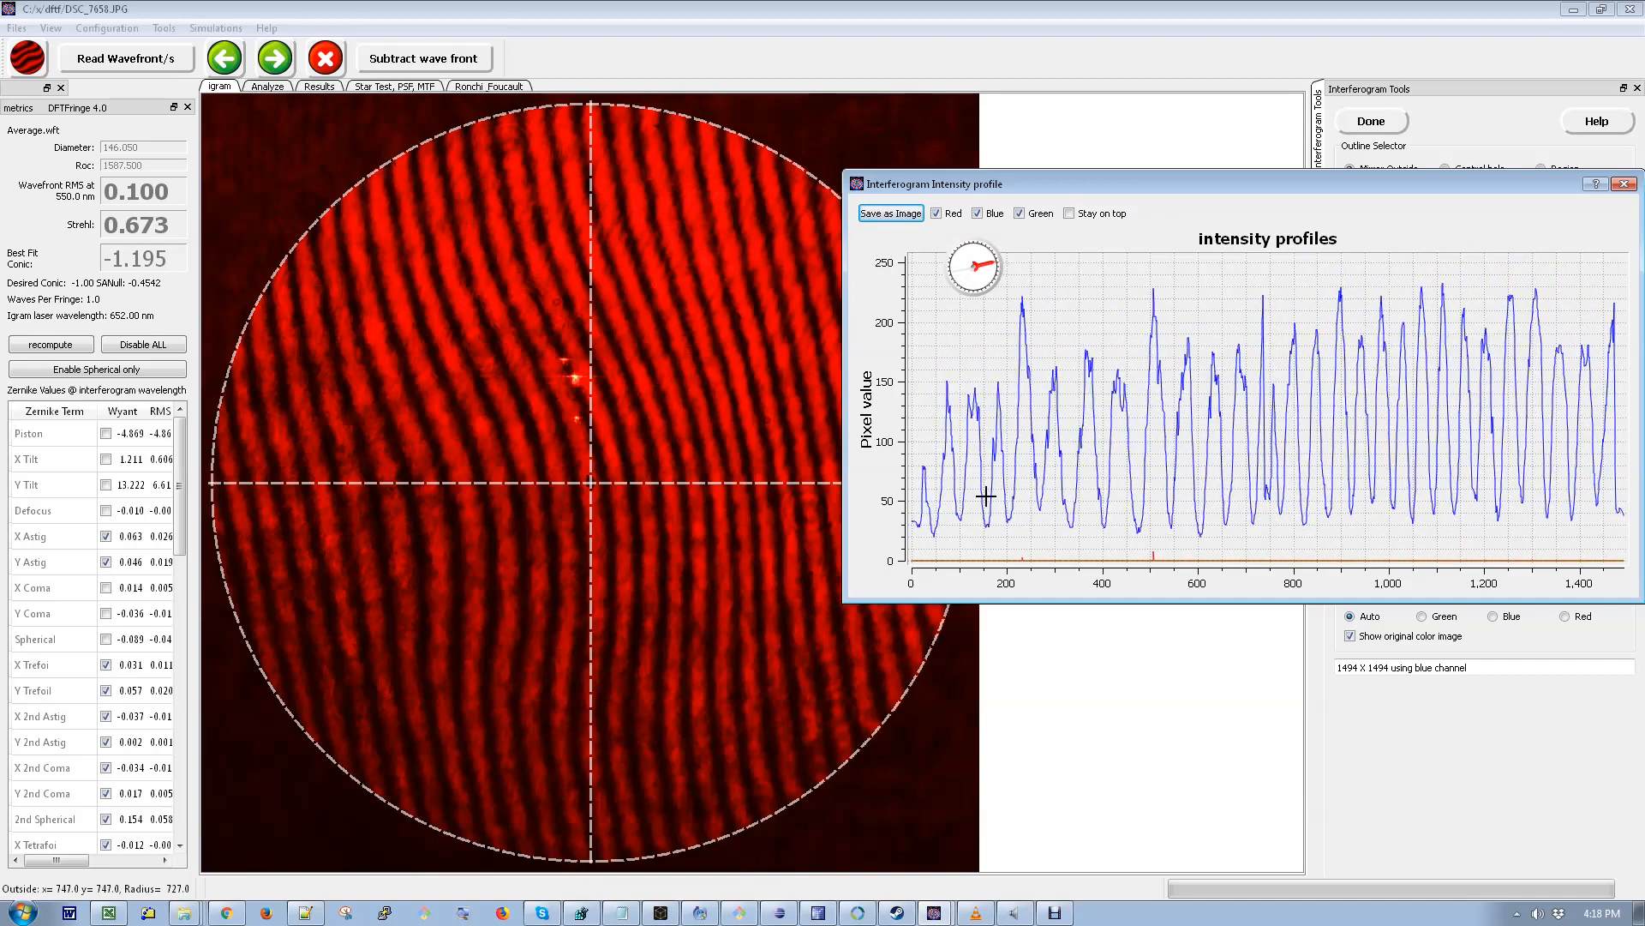
{"action": "left_click_drag", "start_coordinate": [842, 602], "coordinate": [745, 688]}
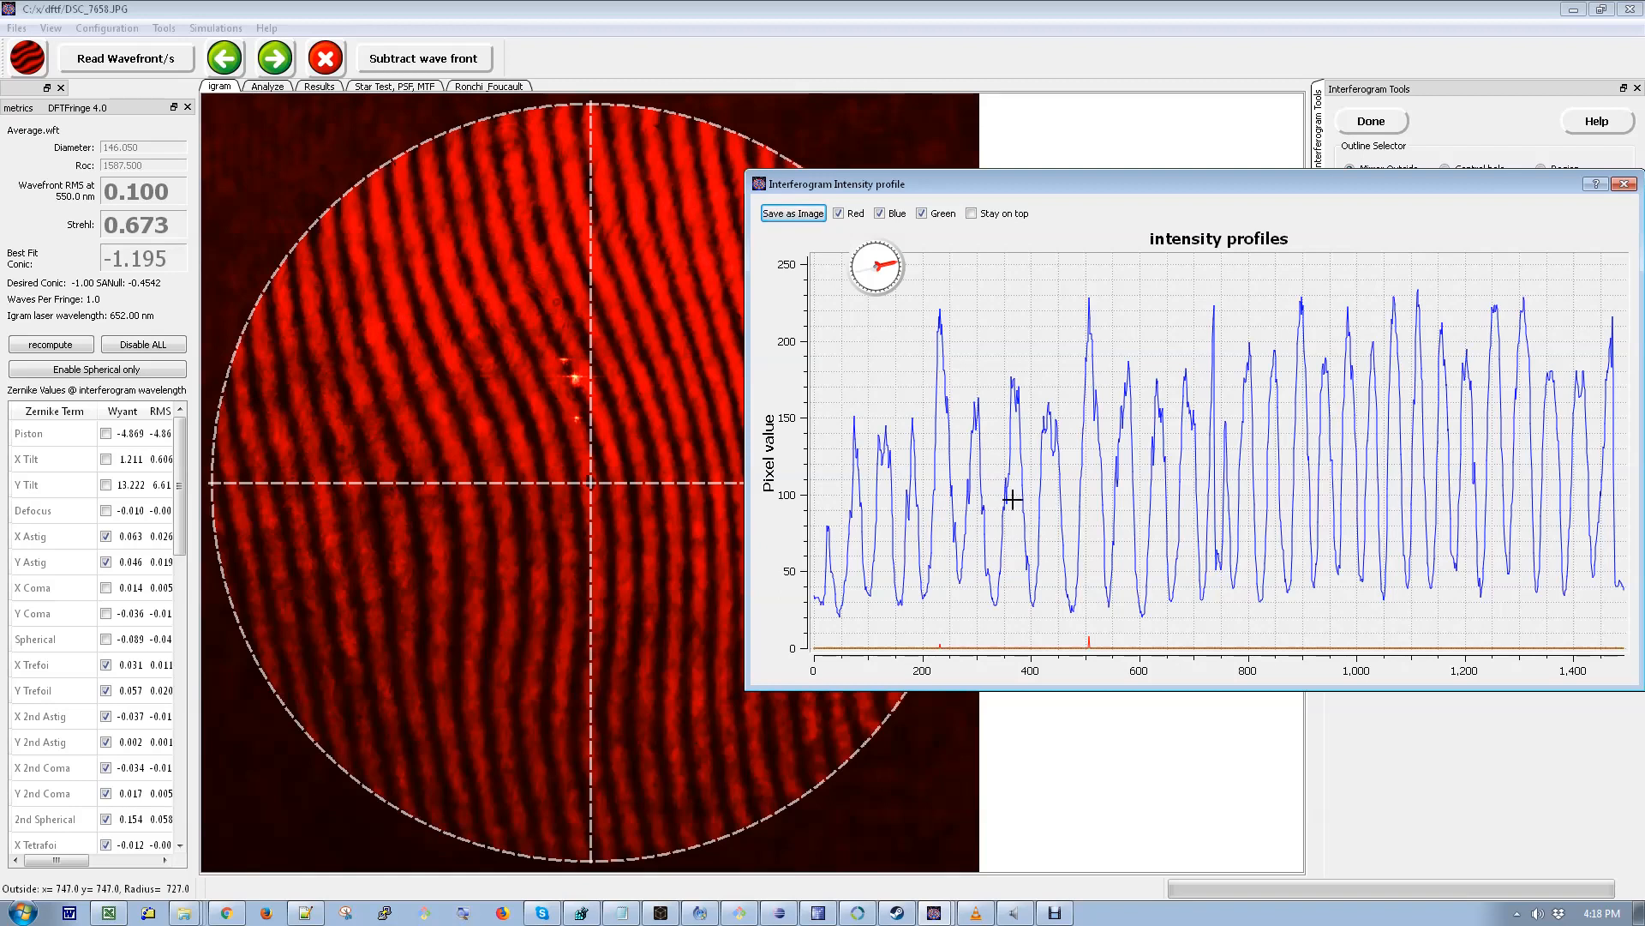
{"action": "left_click", "coordinate": [881, 213]}
{"action": "left_click", "coordinate": [881, 213]}
{"action": "left_click", "coordinate": [1626, 186]}
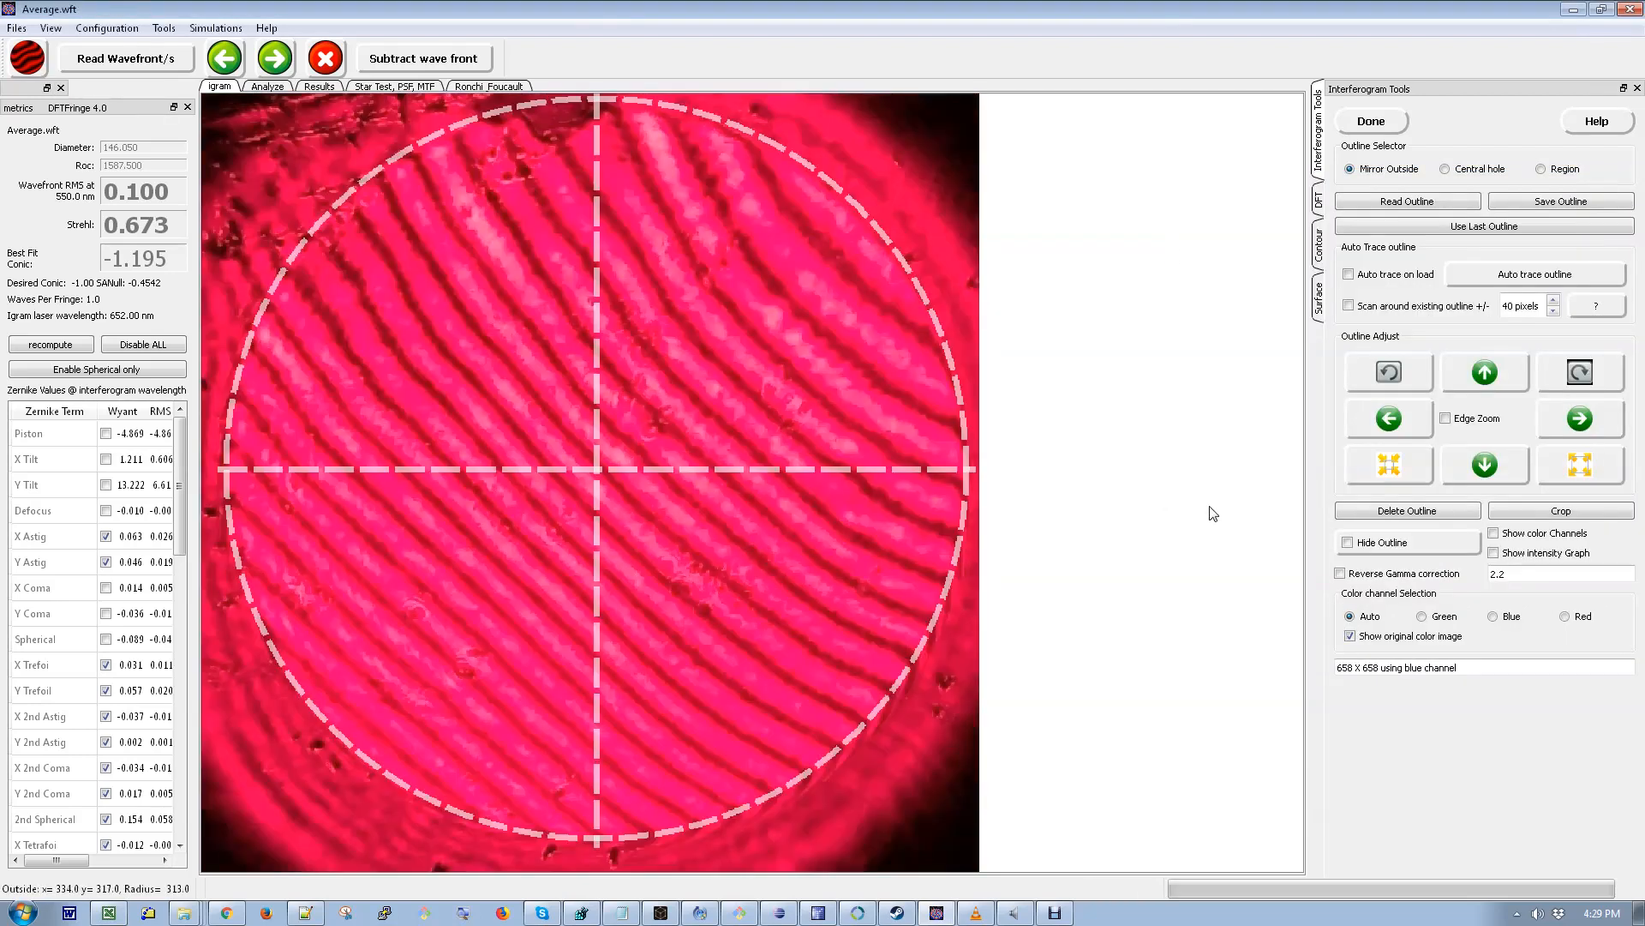
- Examine the second interferogram's intensity graph and its Green, Red and Auto channels with original colors turned off
{"action": "left_click", "coordinate": [1495, 553]}
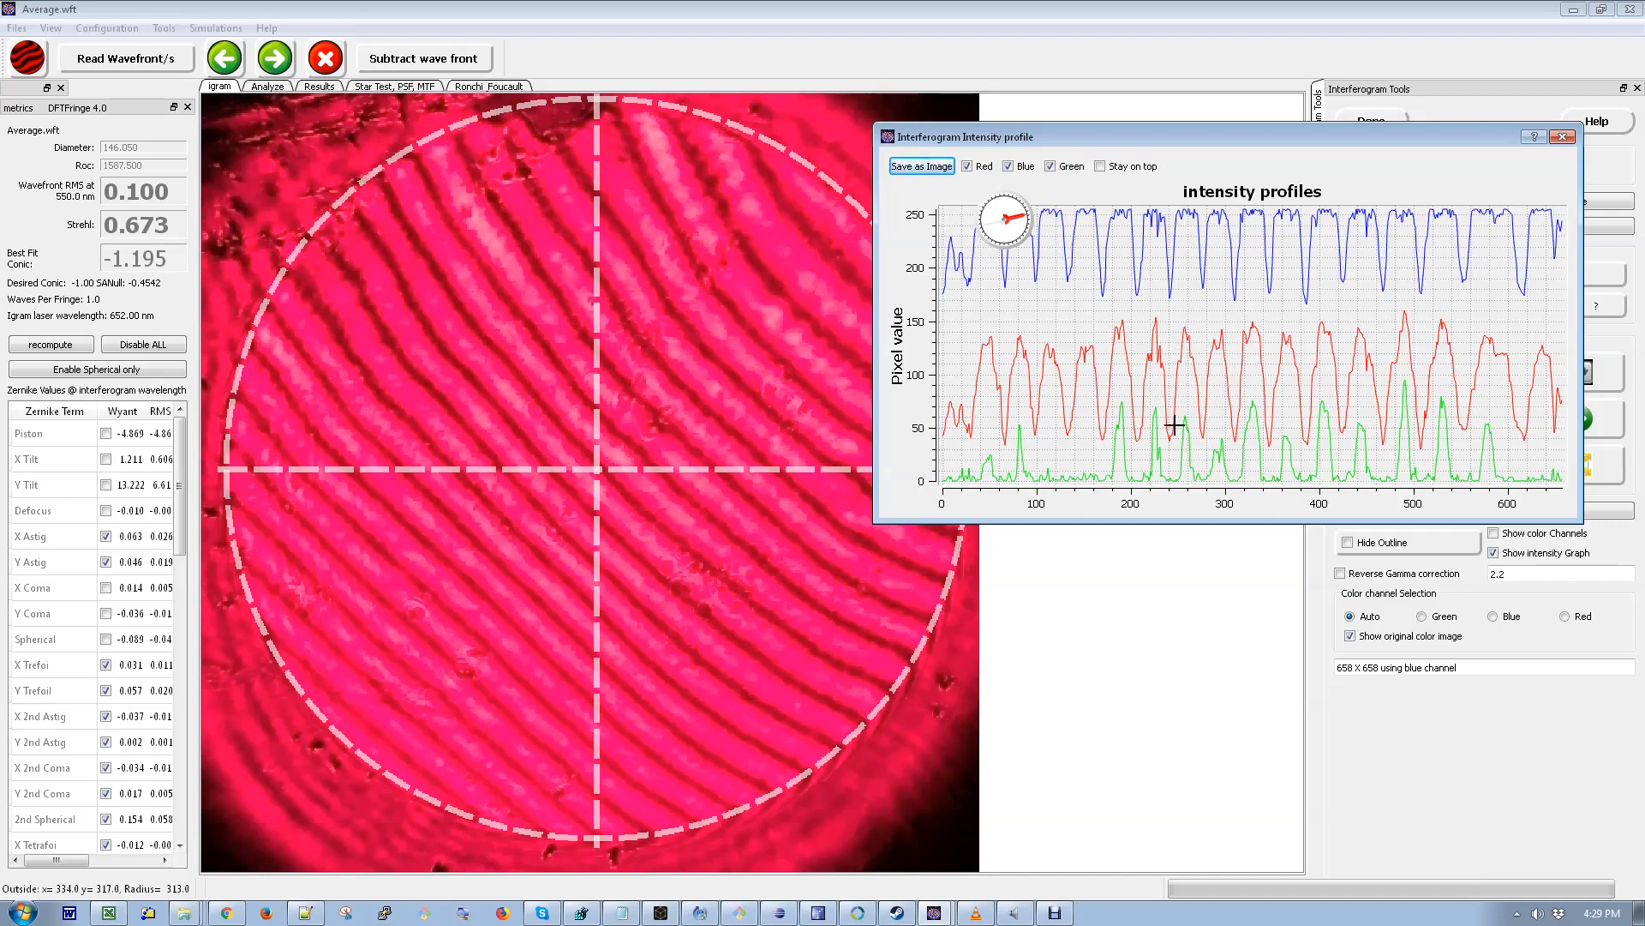
{"action": "left_click", "coordinate": [1494, 554]}
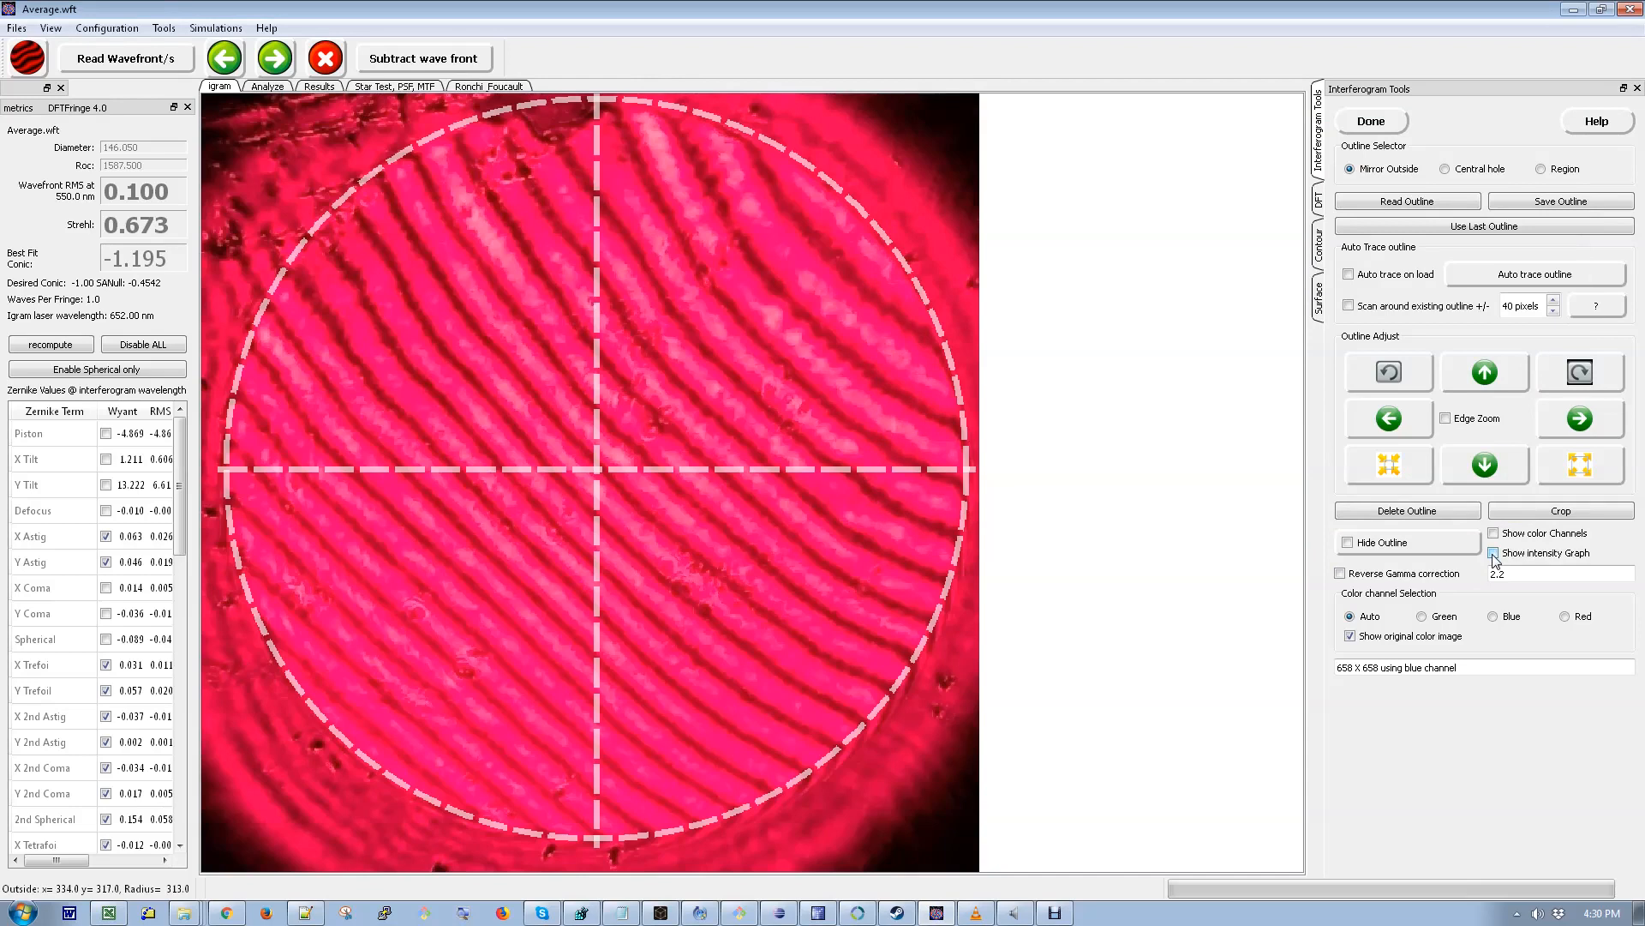
{"action": "left_click", "coordinate": [1350, 638]}
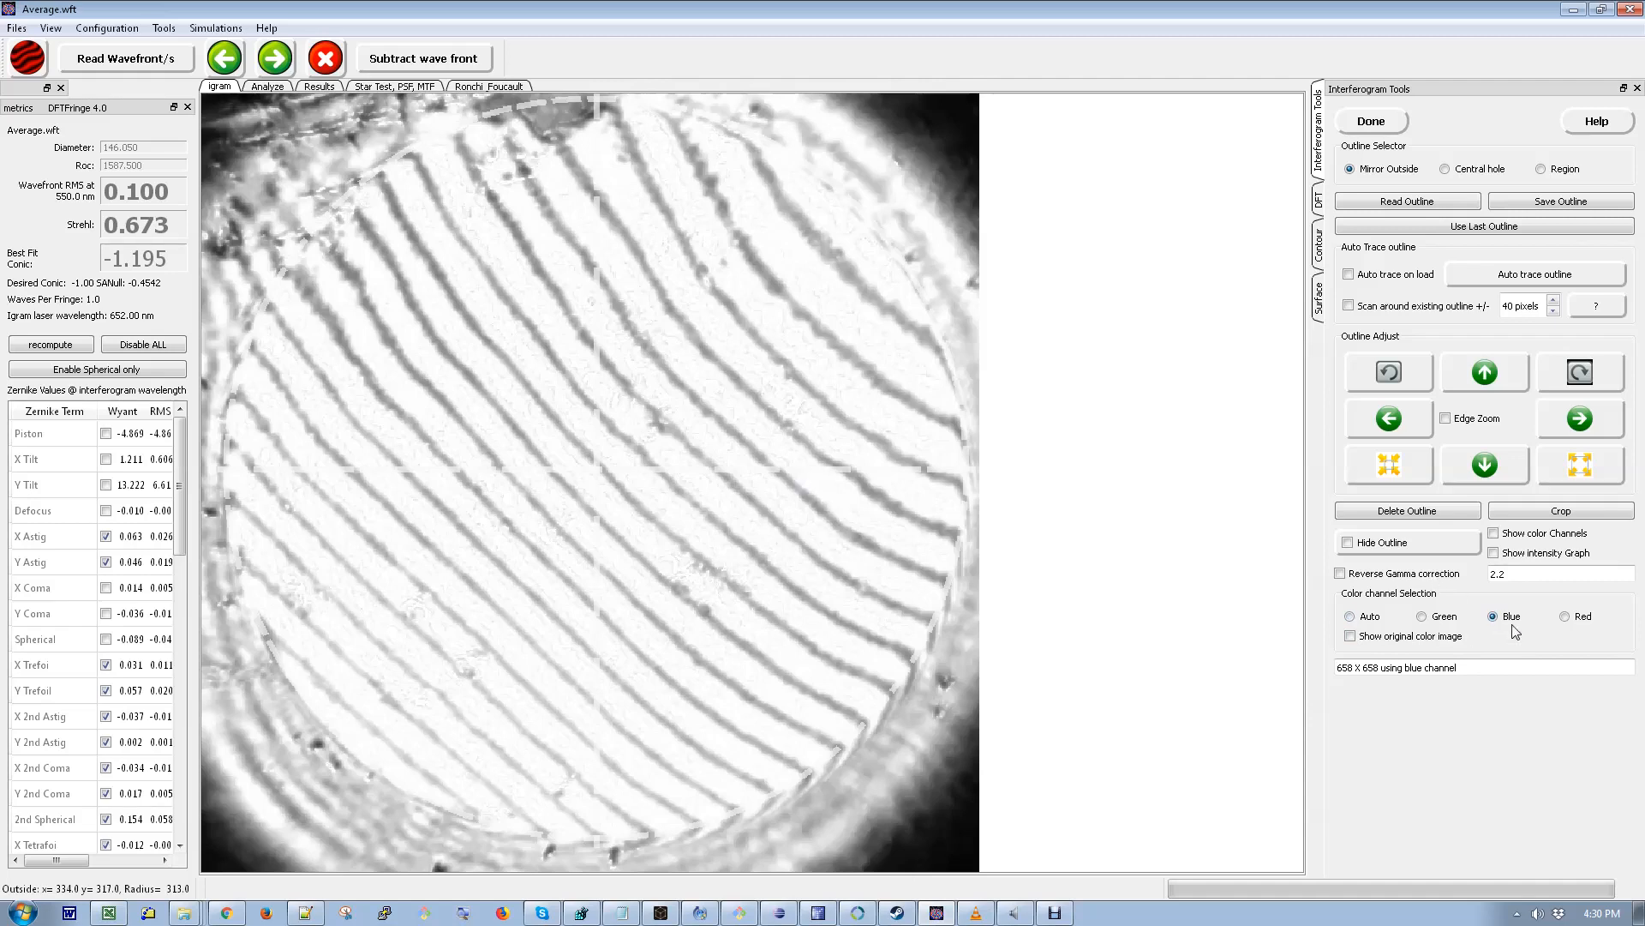
{"action": "left_click", "coordinate": [1422, 617]}
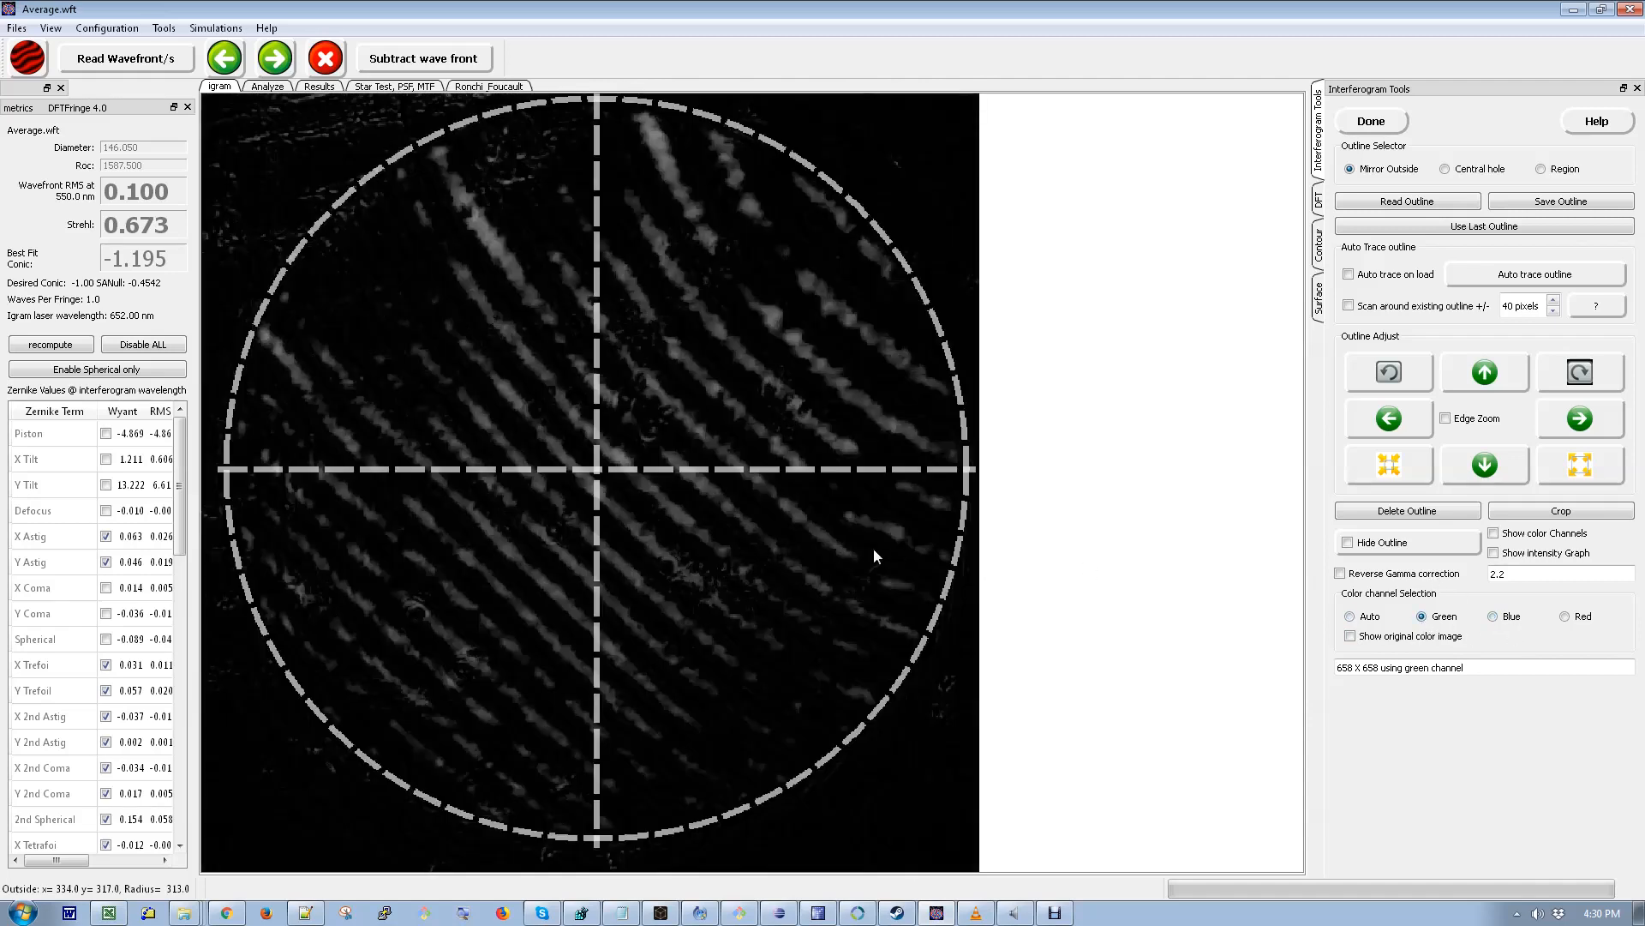
{"action": "left_click", "coordinate": [1565, 616]}
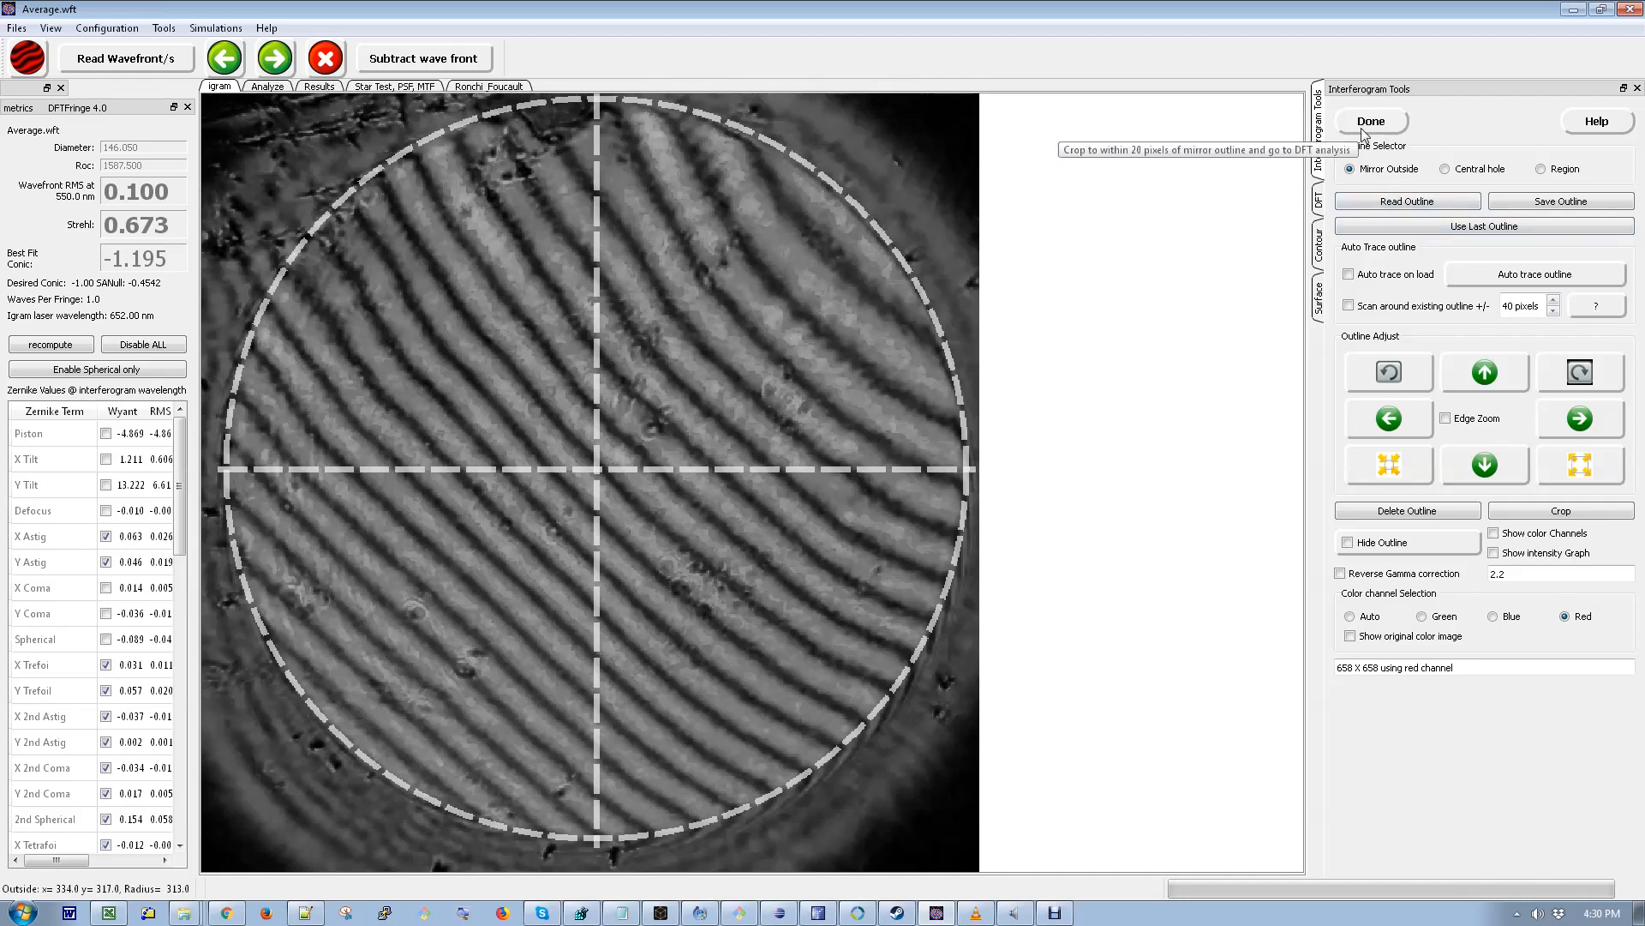
{"action": "left_click", "coordinate": [1351, 616]}
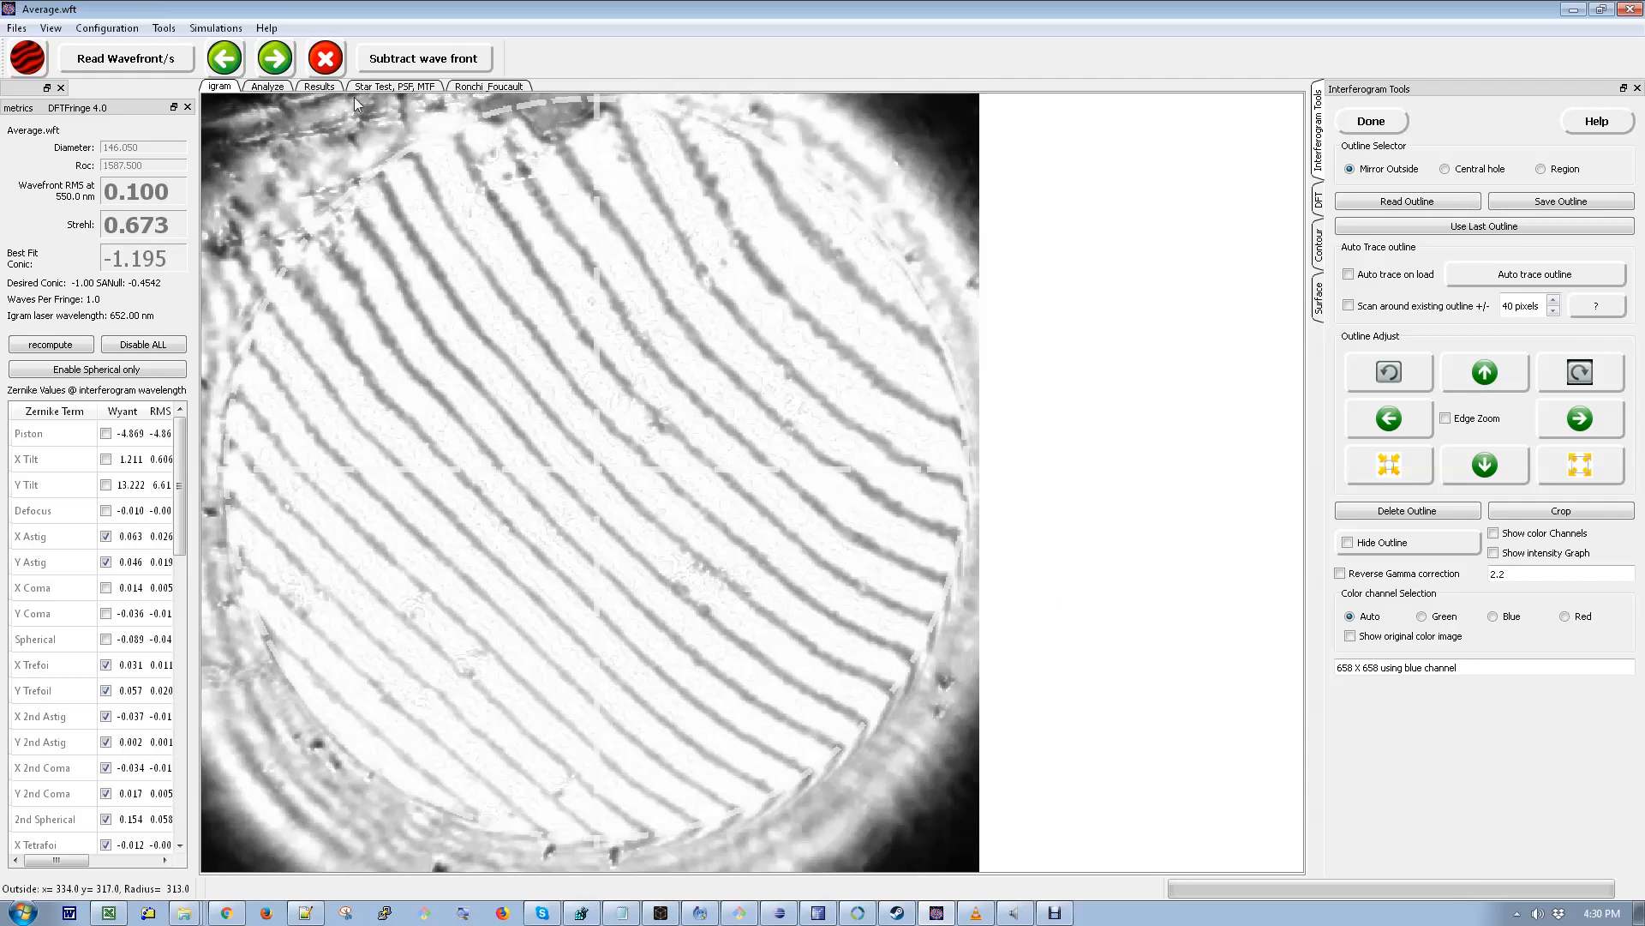
- Return to the results and select the Average.wft wavefront in the wavefront list
{"action": "left_click", "coordinate": [327, 89]}
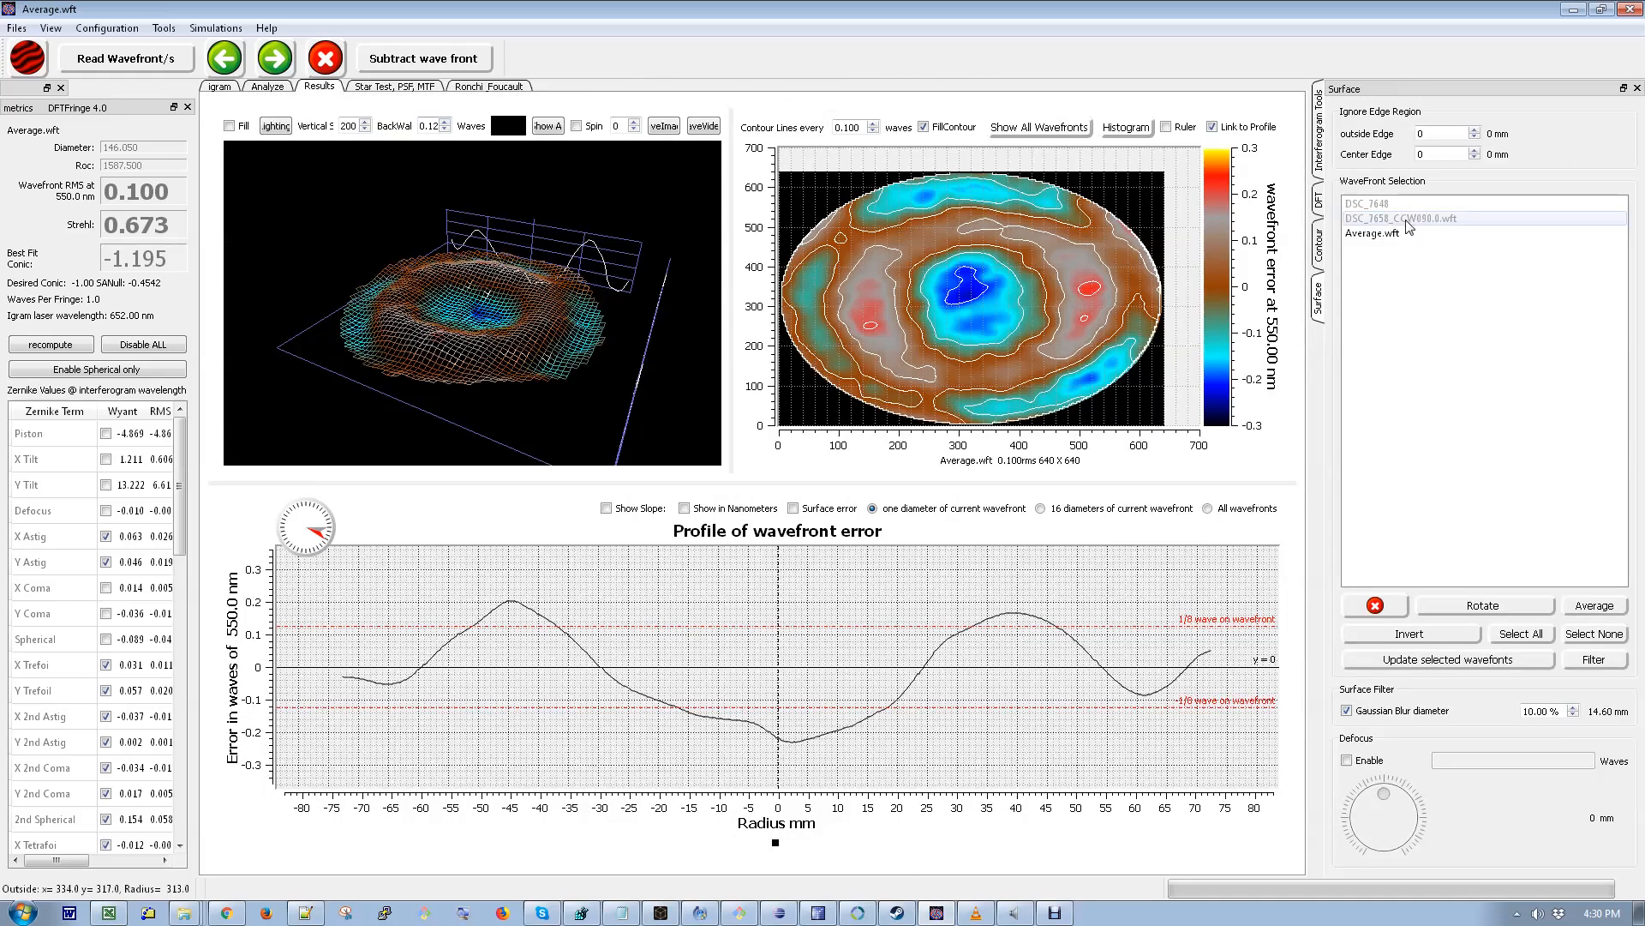
{"action": "left_click", "coordinate": [1383, 239]}
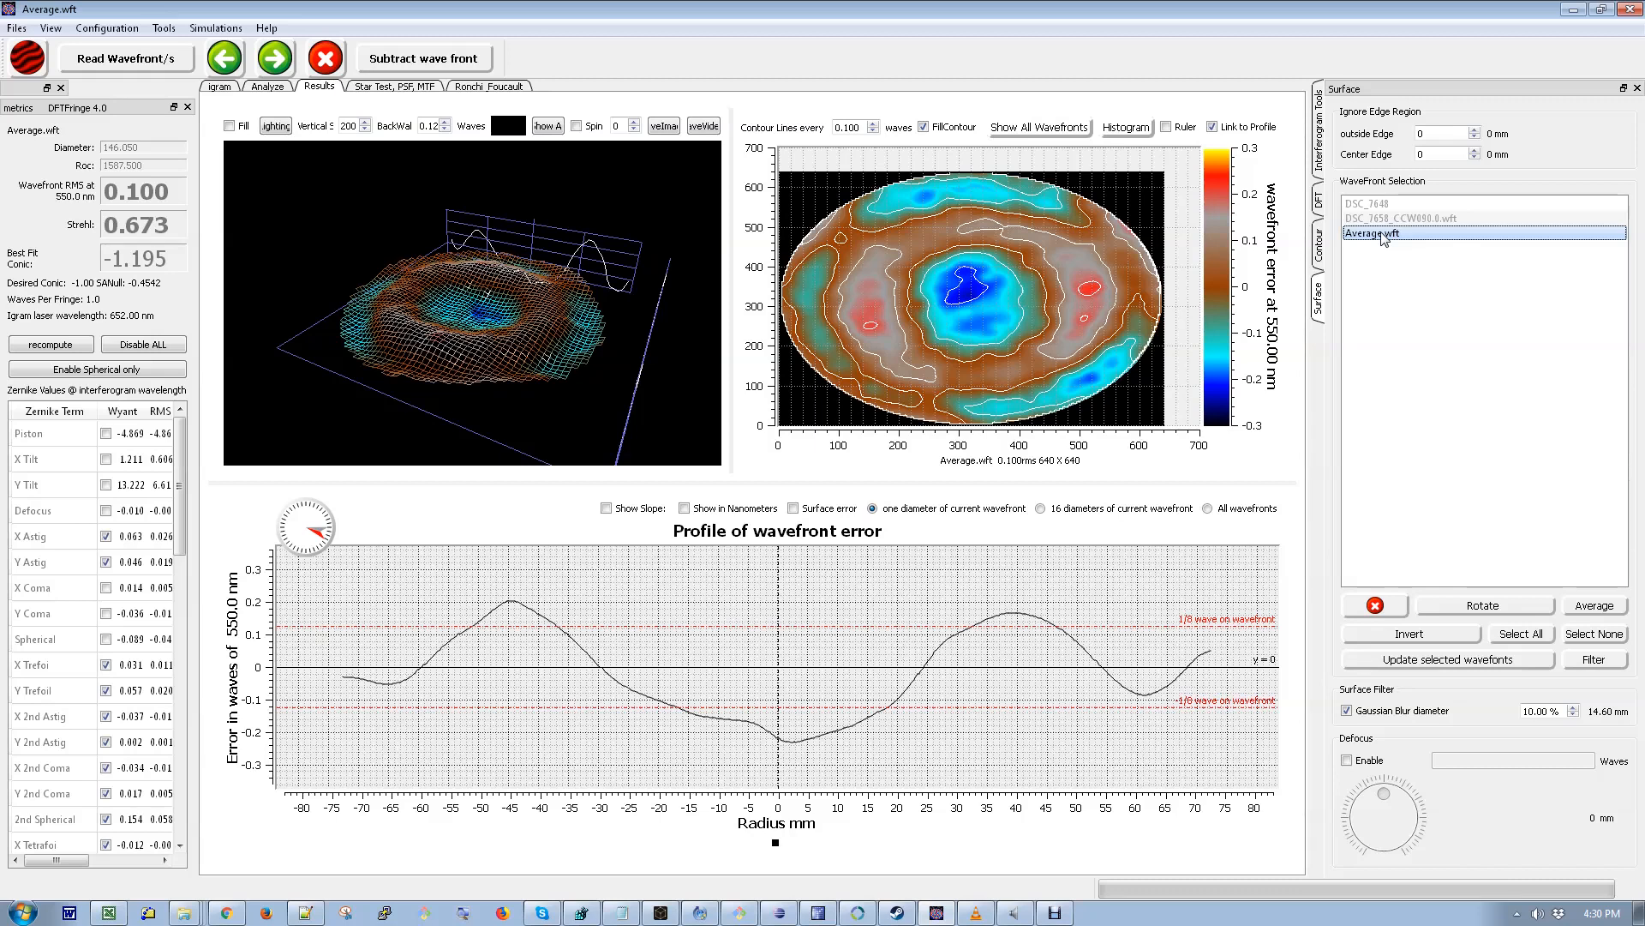
{"action": "left_click", "coordinate": [217, 29]}
{"action": "left_click", "coordinate": [164, 28]}
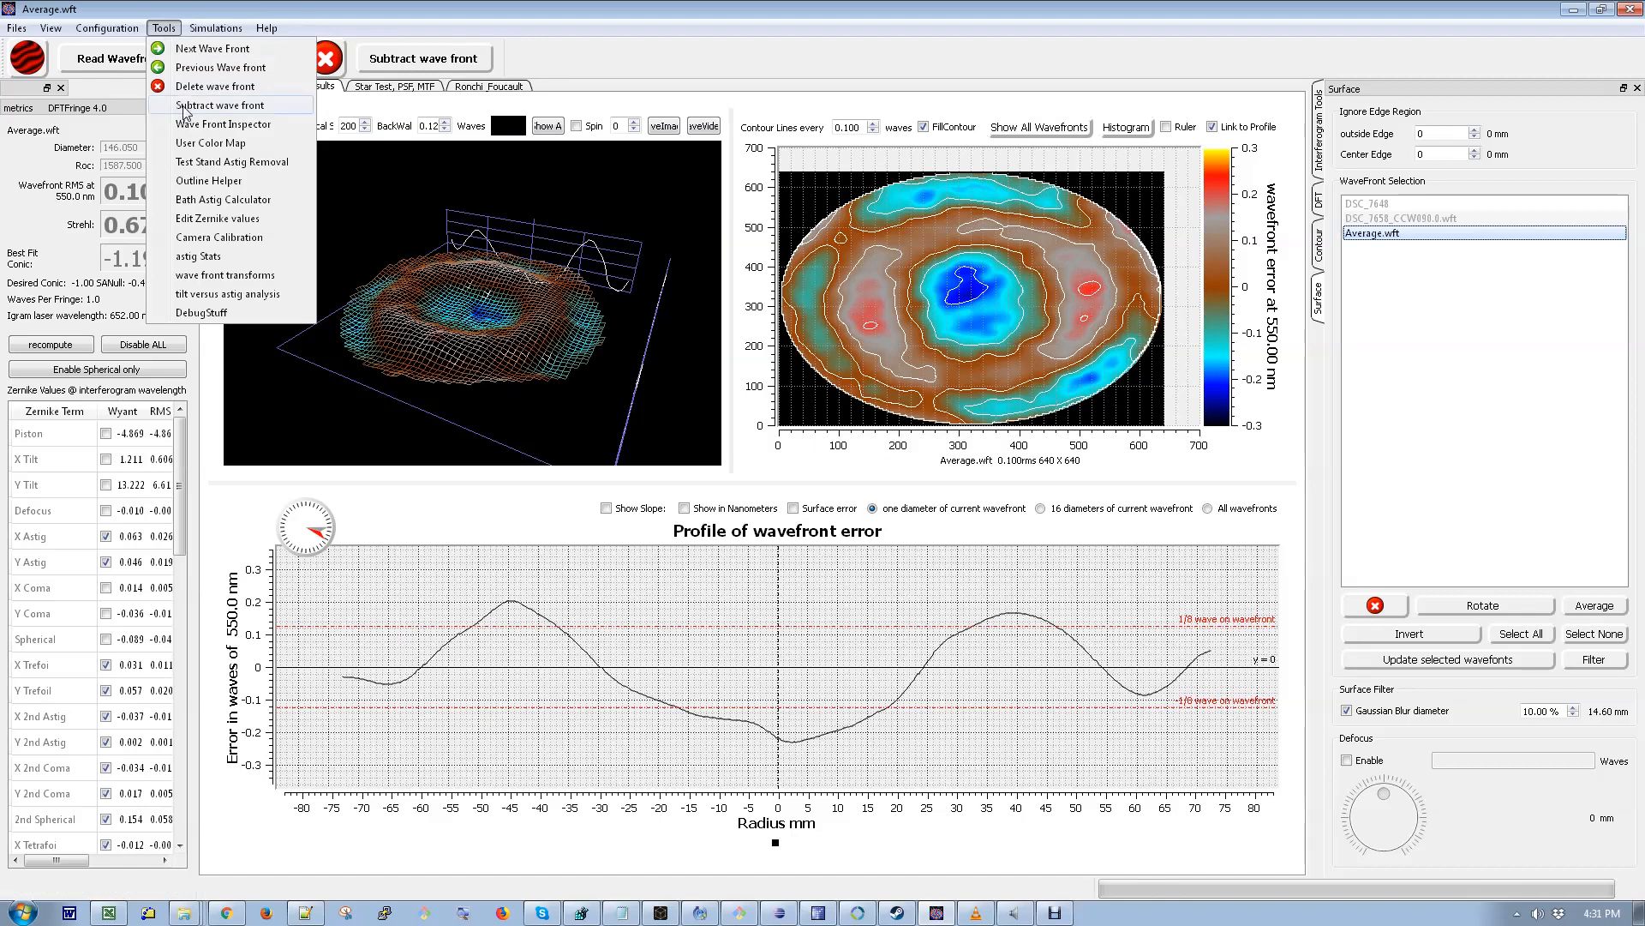
{"action": "left_click", "coordinate": [214, 163]}
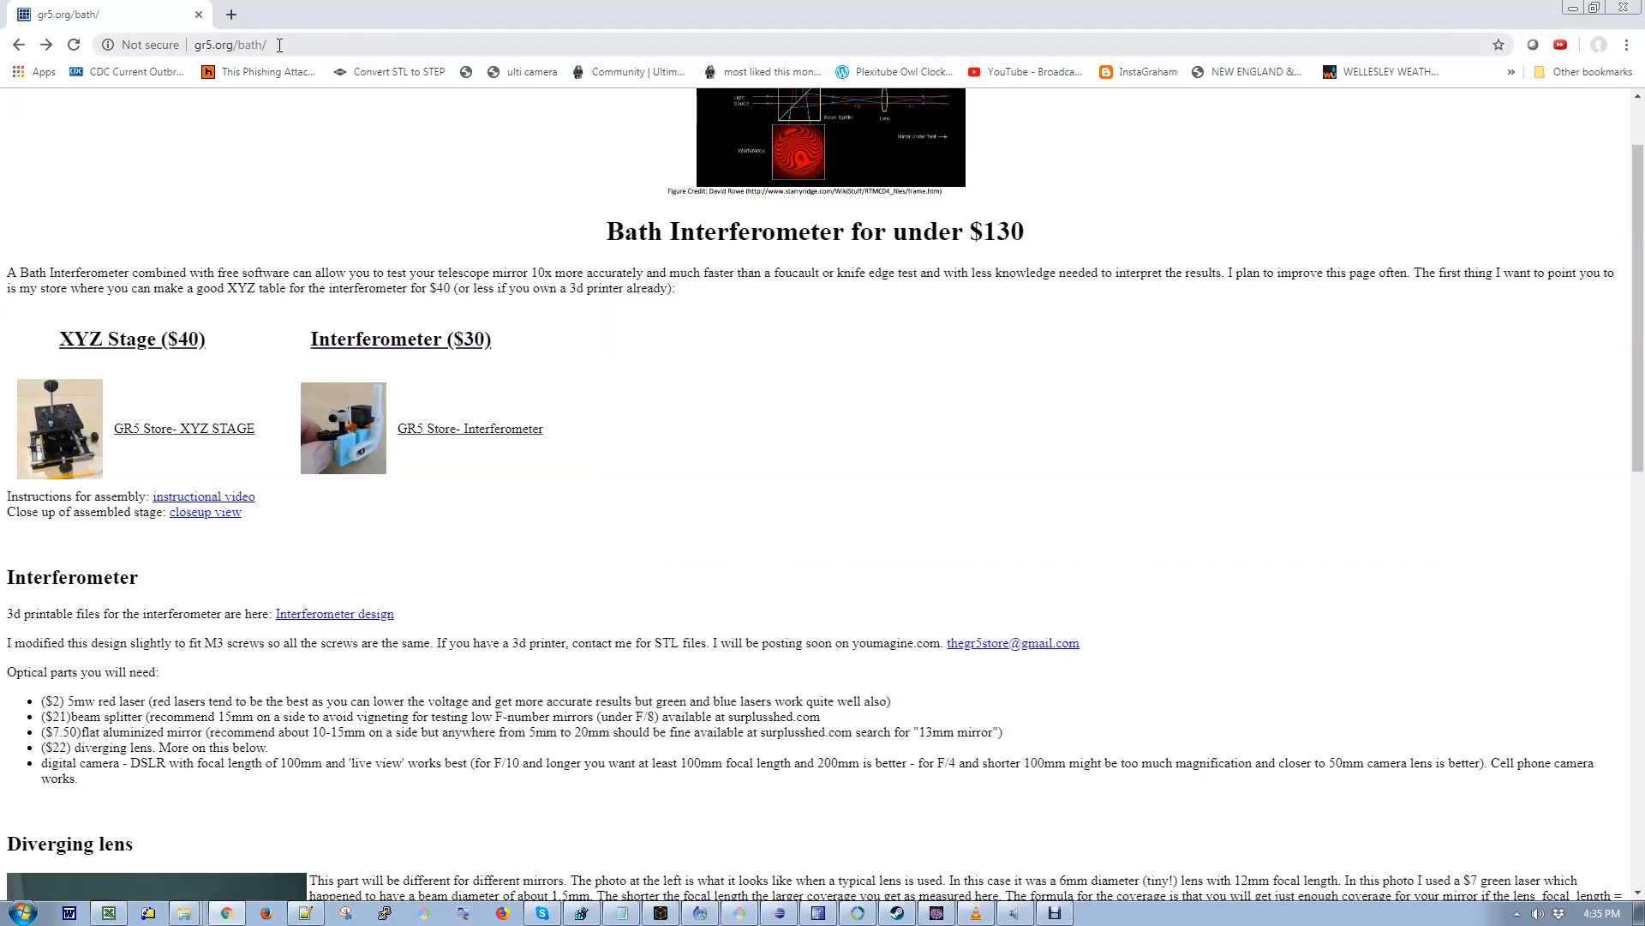
- Read through the gr5.org/bath Bath interferometer page down to its Videos section and back
{"action": "left_click", "coordinate": [279, 45]}
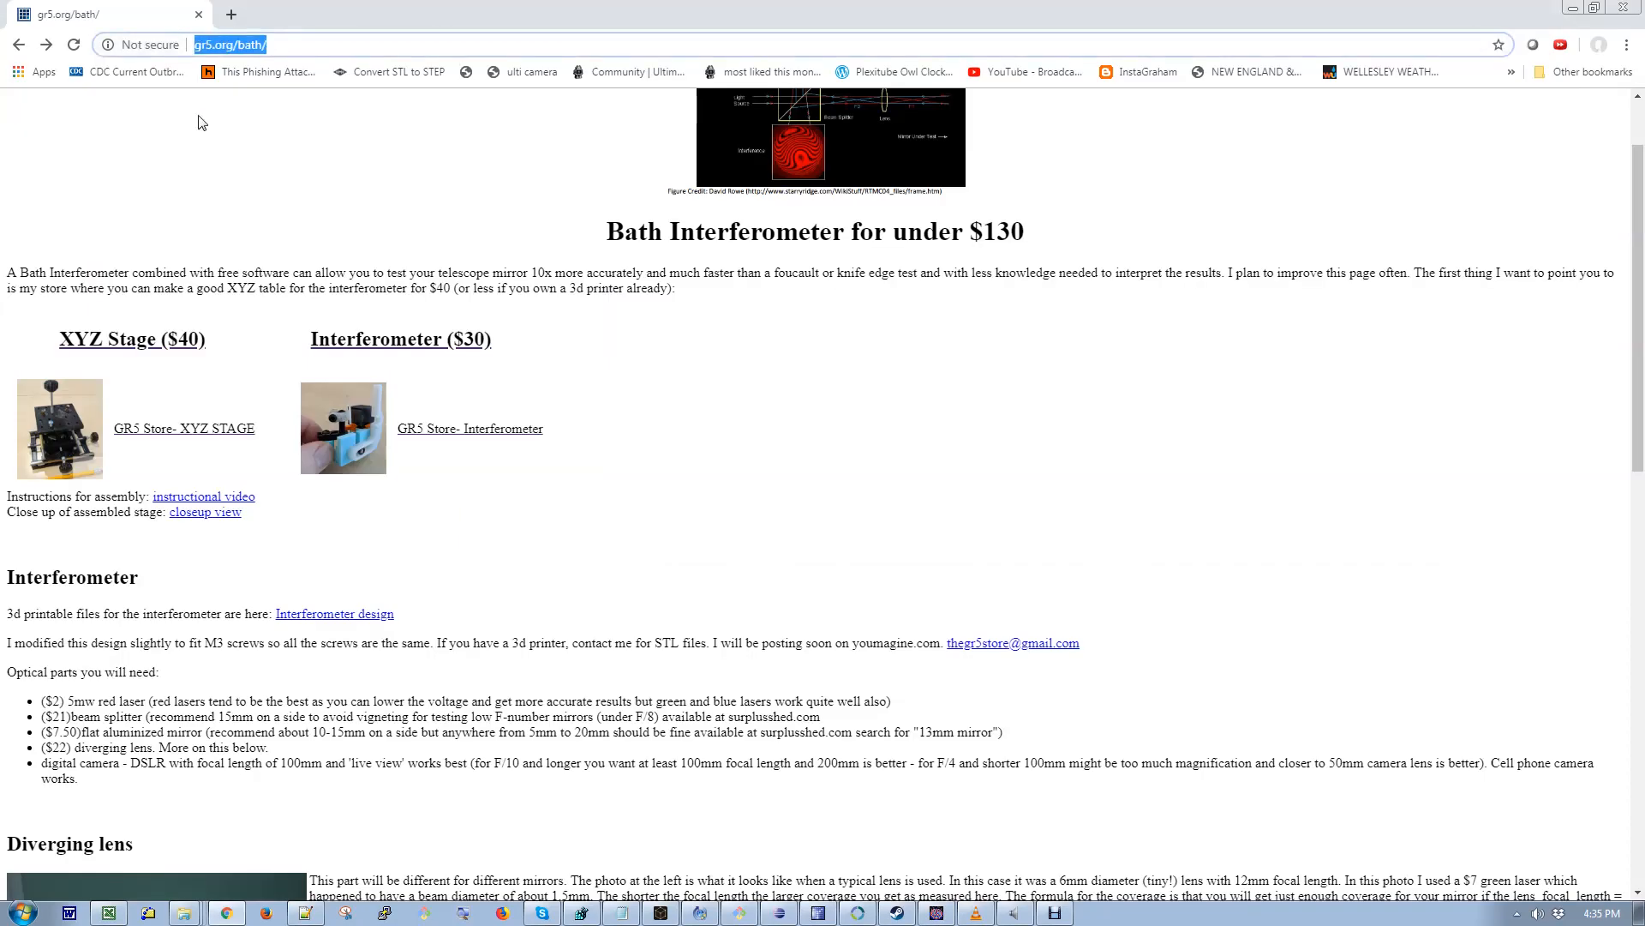
{"action": "scroll", "coordinate": [202, 172], "scroll_direction": "down", "scroll_amount": 10}
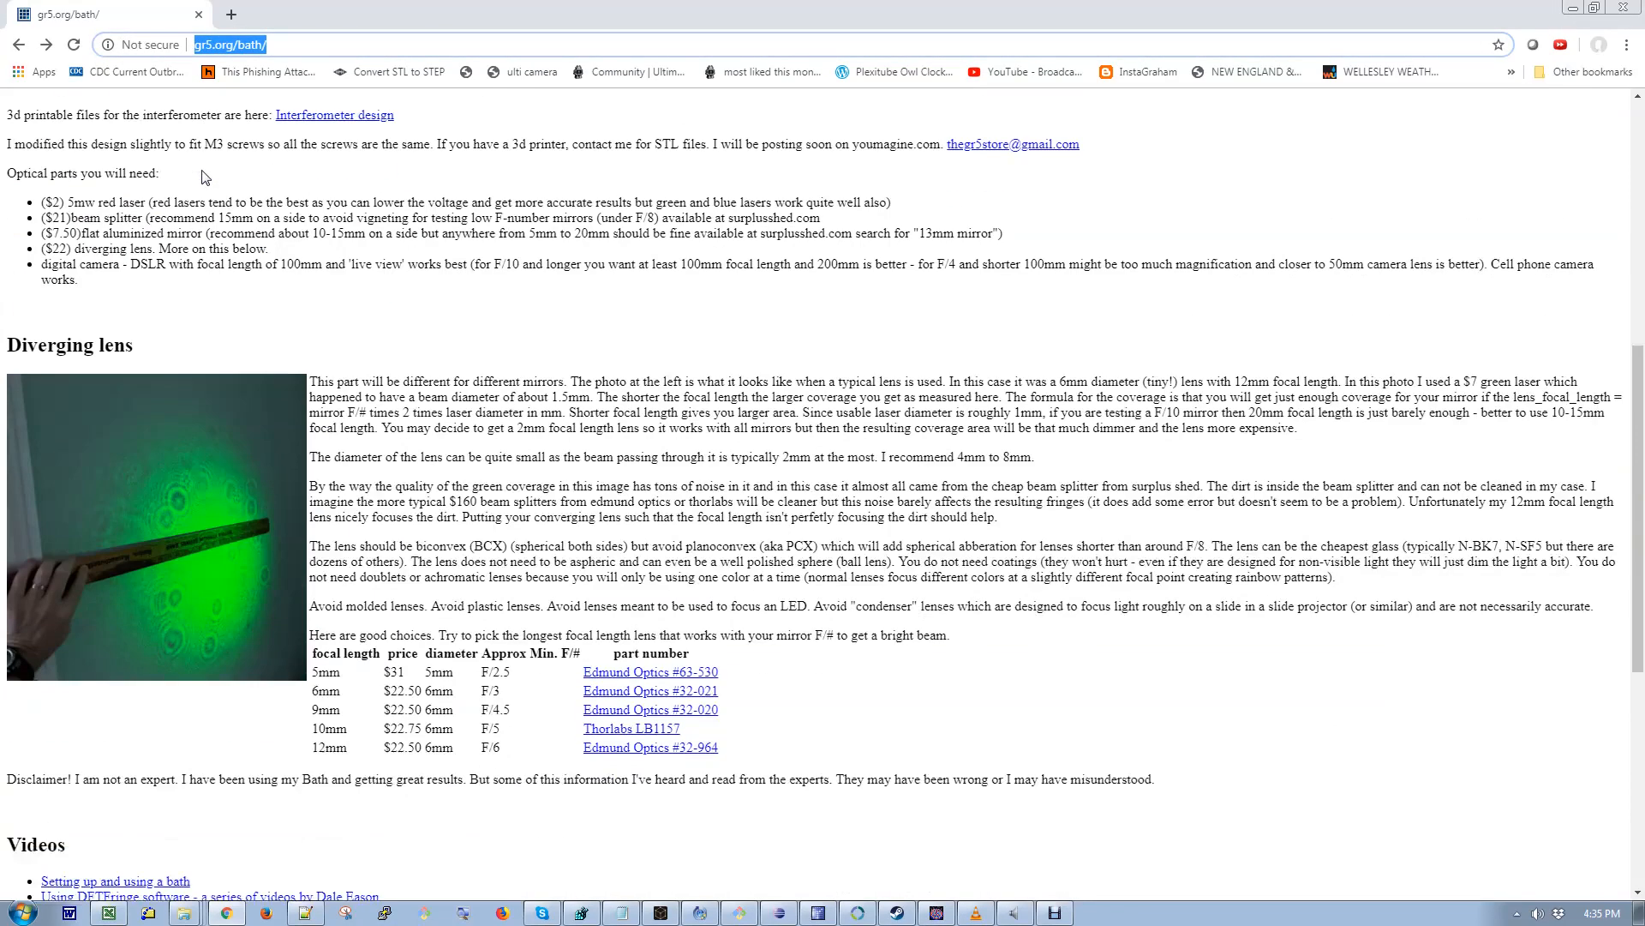
{"action": "scroll", "coordinate": [203, 175], "scroll_direction": "down", "scroll_amount": 2}
{"action": "left_click_drag", "start_coordinate": [81, 320], "coordinate": [6, 314]}
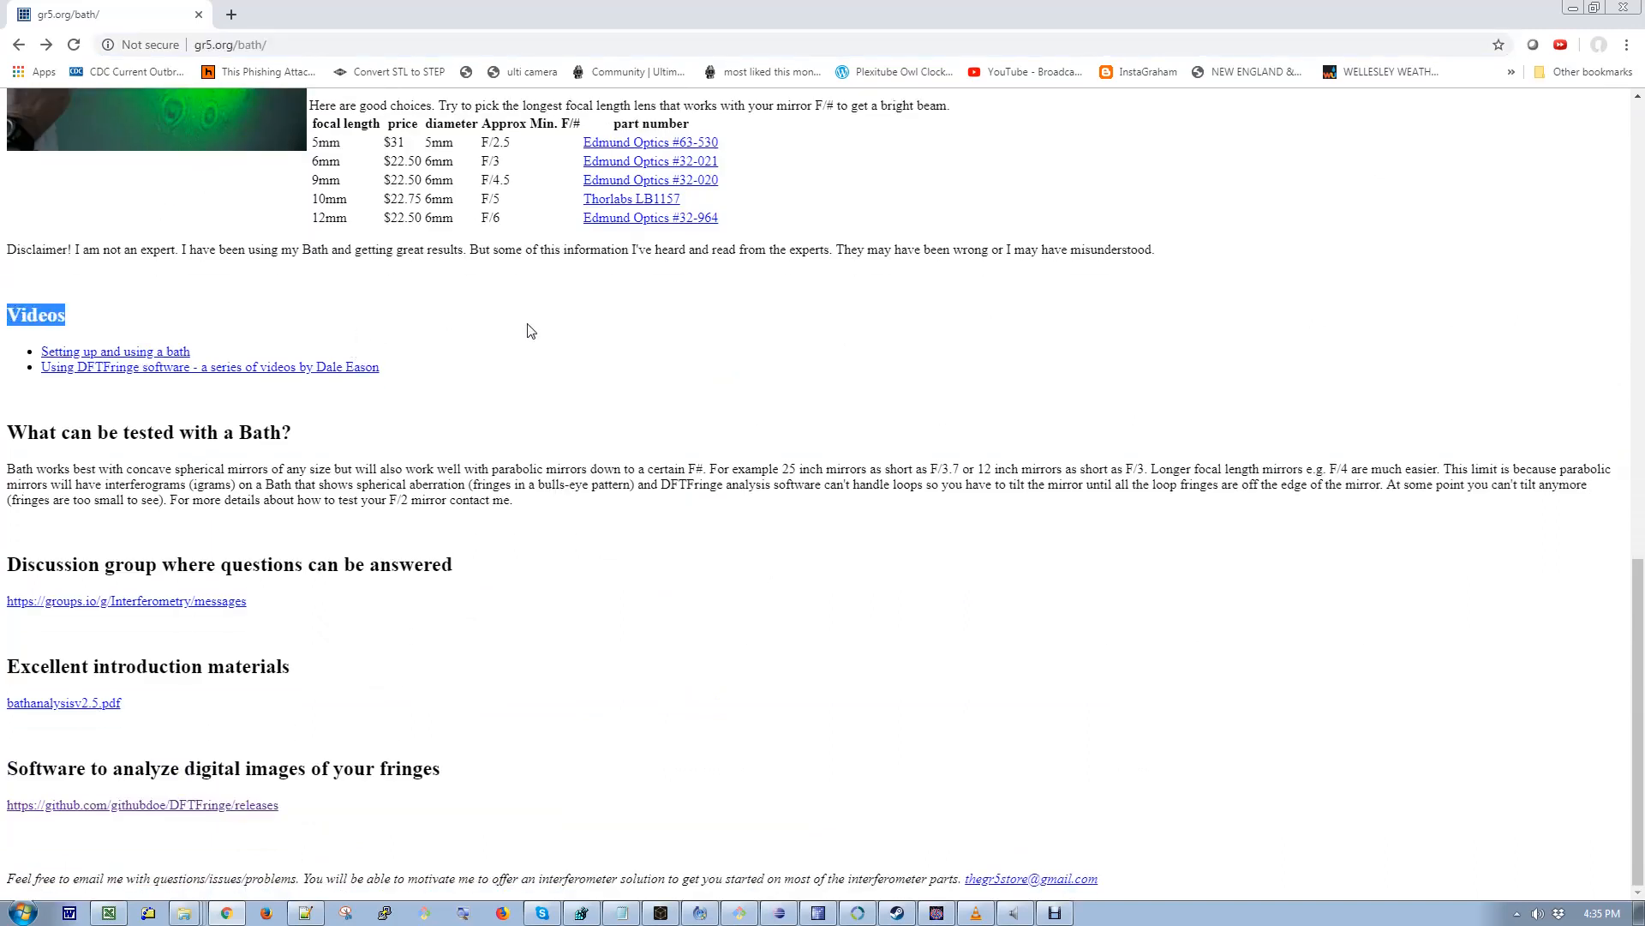
{"action": "scroll", "coordinate": [529, 330], "scroll_direction": "up", "scroll_amount": 2}
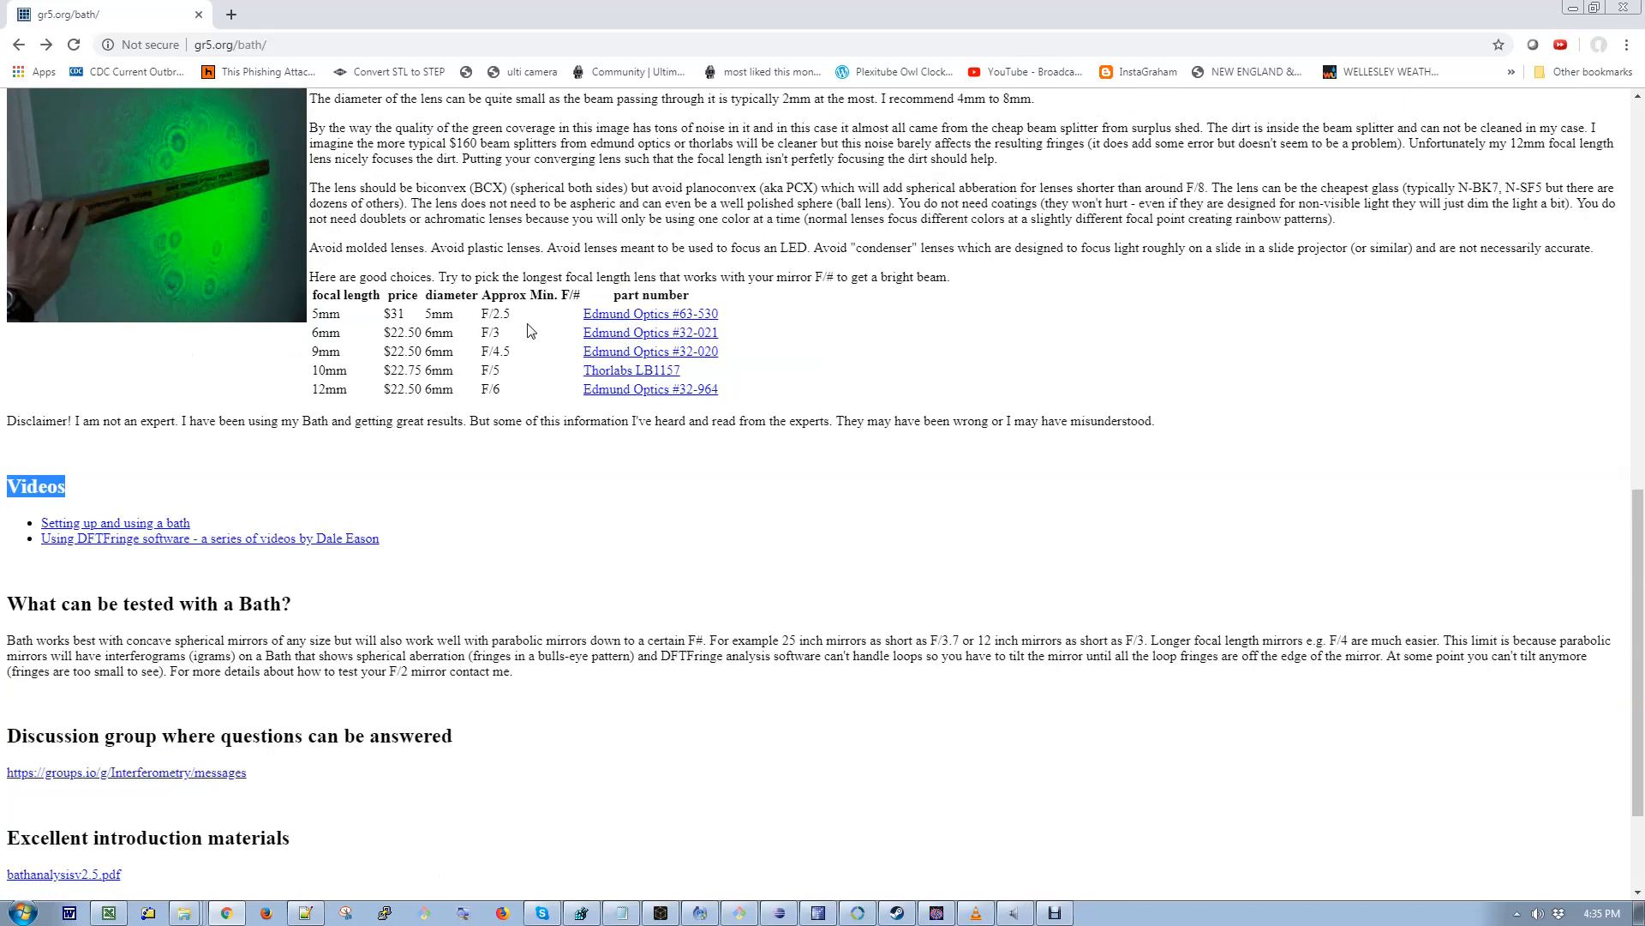
{"action": "scroll", "coordinate": [528, 330], "scroll_direction": "up", "scroll_amount": 8}
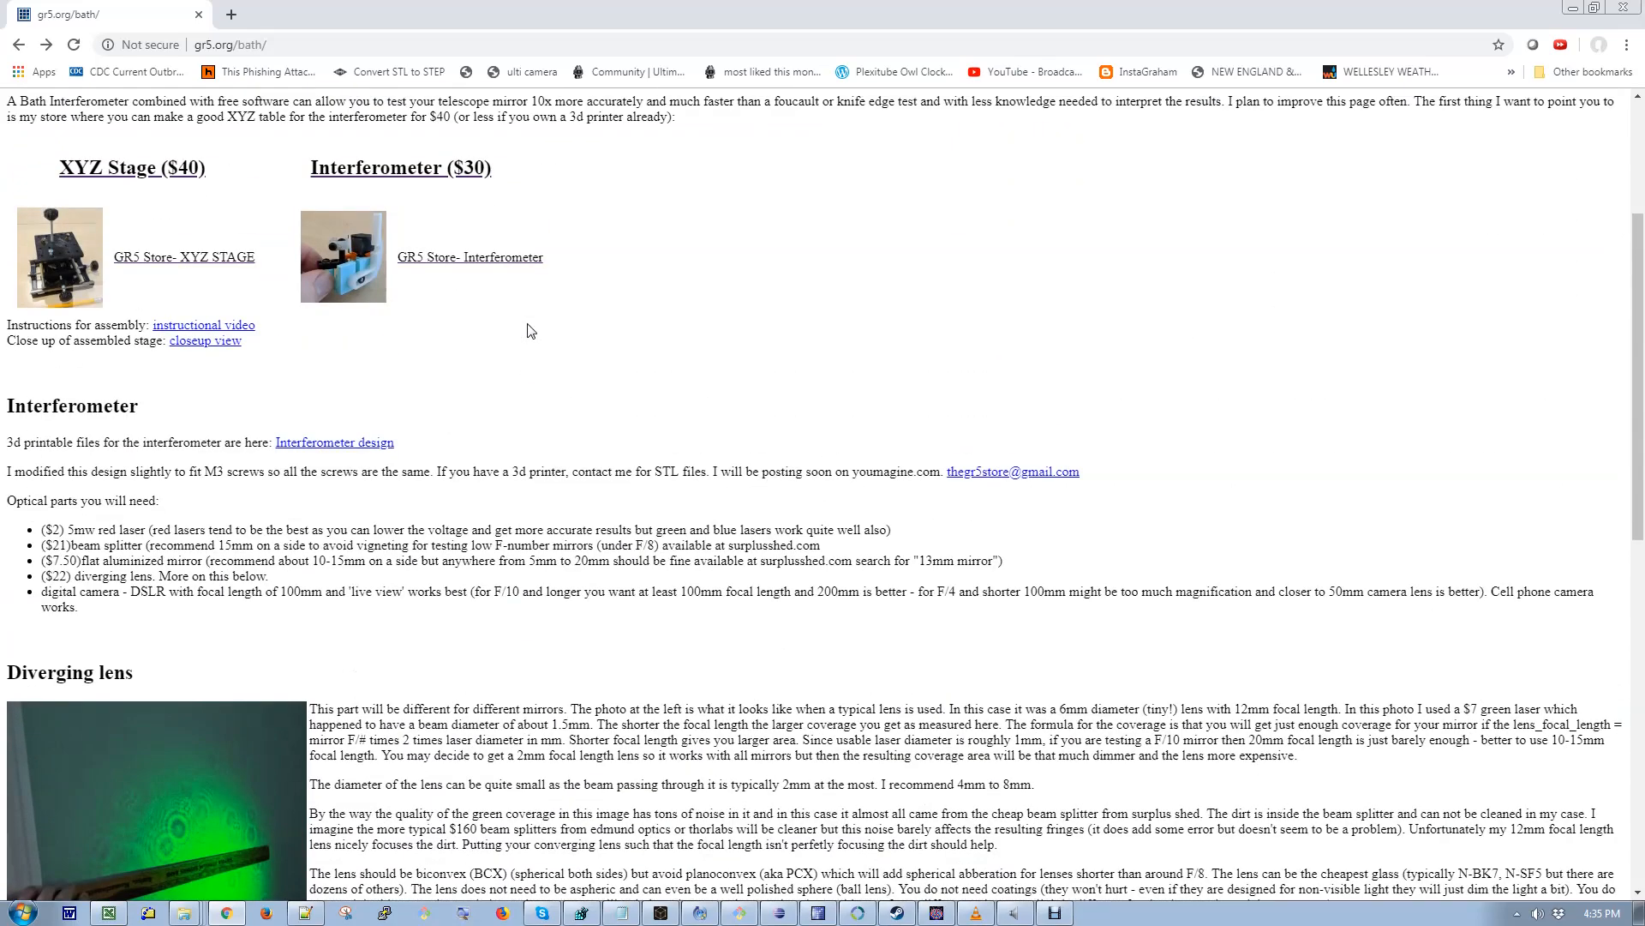
- Open the GR5 Store interferometer link and return to the Bath interferometer page
{"action": "left_click", "coordinate": [468, 267]}
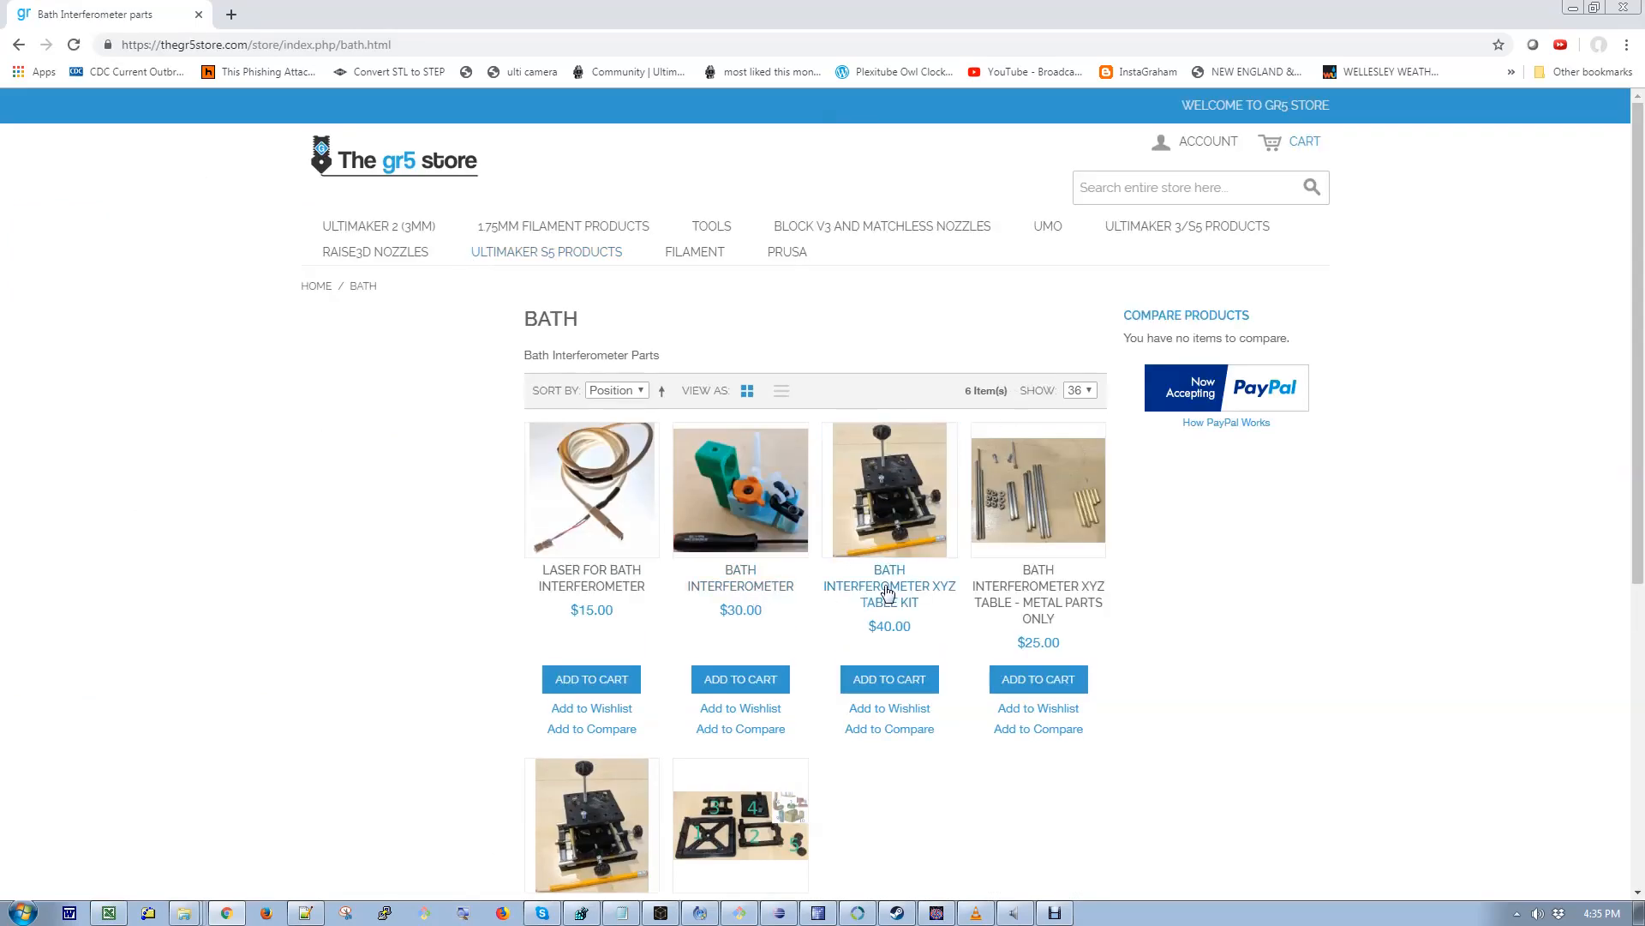
{"action": "left_click", "coordinate": [18, 44]}
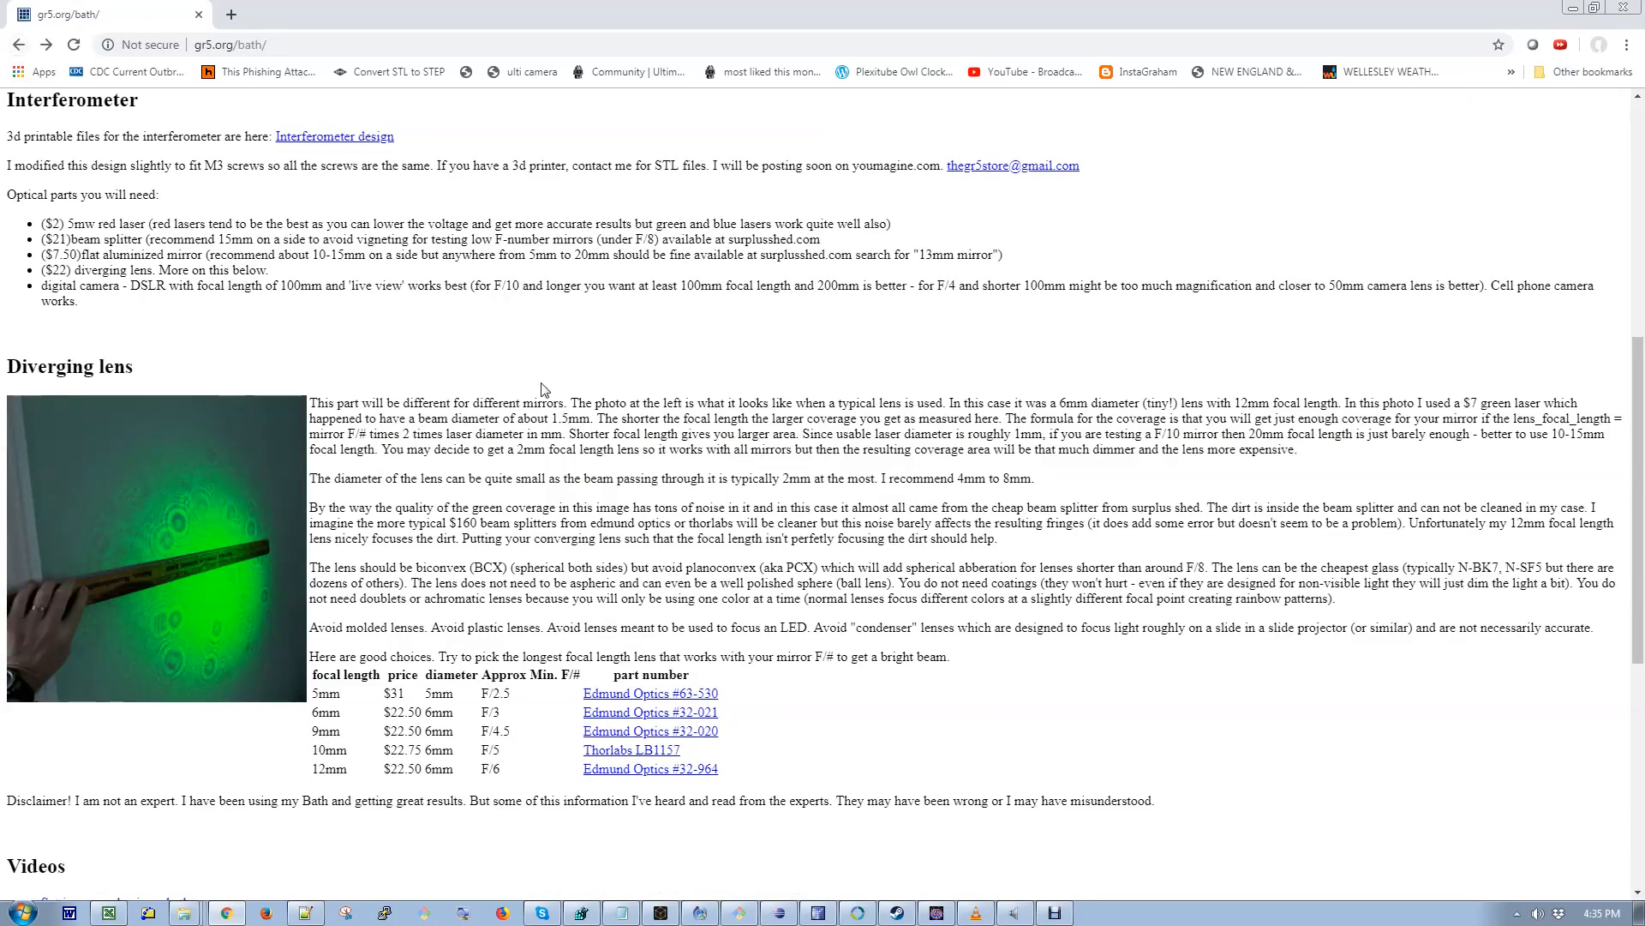
{"action": "scroll", "coordinate": [555, 391], "scroll_direction": "up", "scroll_amount": 4}
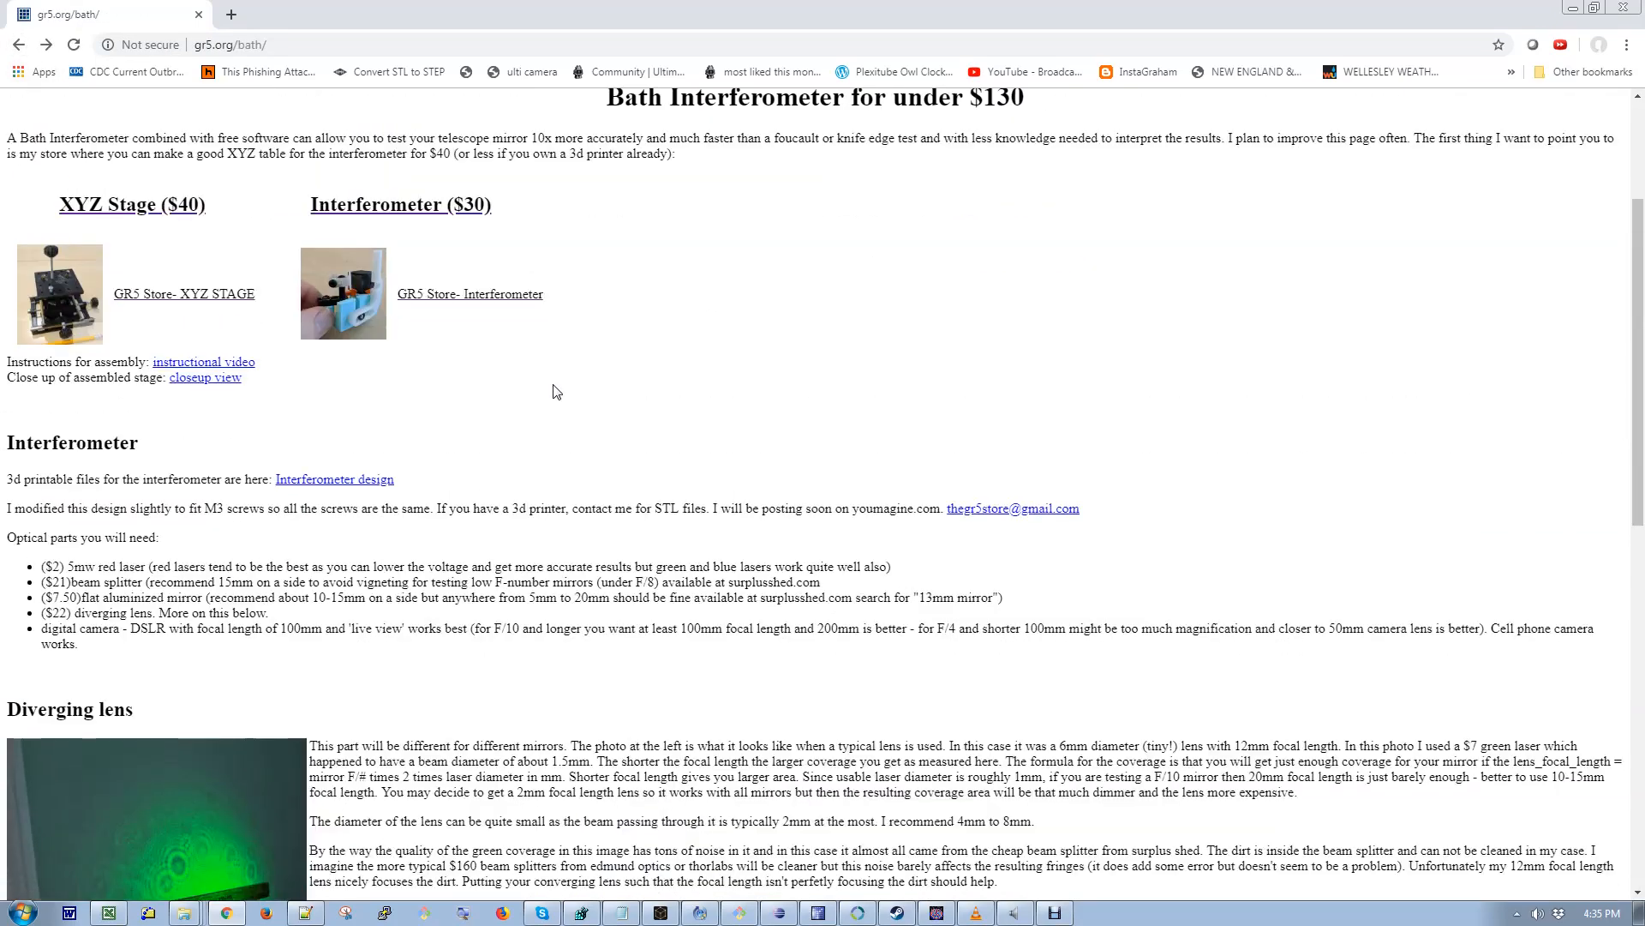